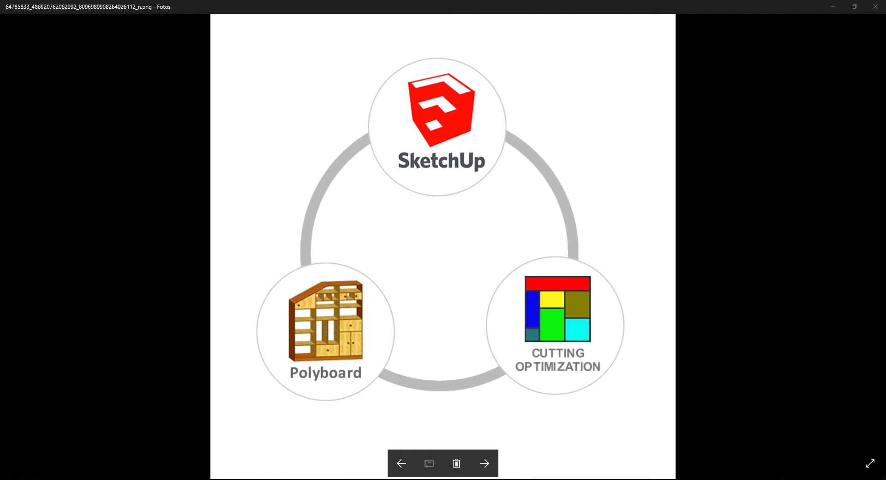
# Reveal the hidden system-tray icons while the SketchUp–Polyboard–Cutting Optimization diagram is shown.
pyautogui.click(801, 479)
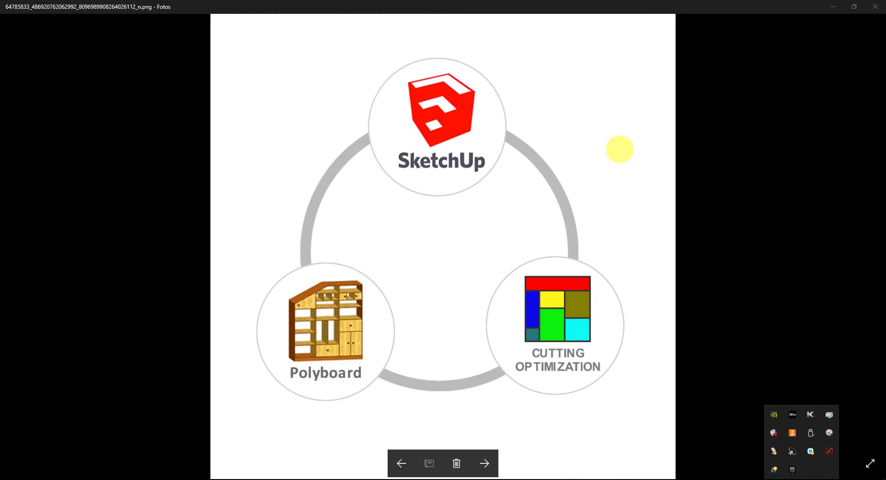
# Close the diagram, preview the nightstand and kitchen cabinet models, and settle on ESCRITORIO 2020.skp.
pyautogui.hotkey('alt', 'F4')
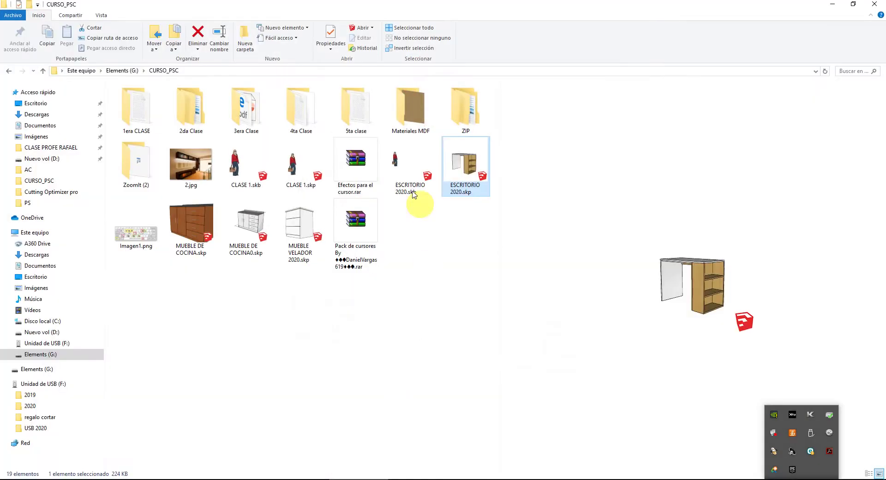
pyautogui.click(355, 222)
pyautogui.click(469, 166)
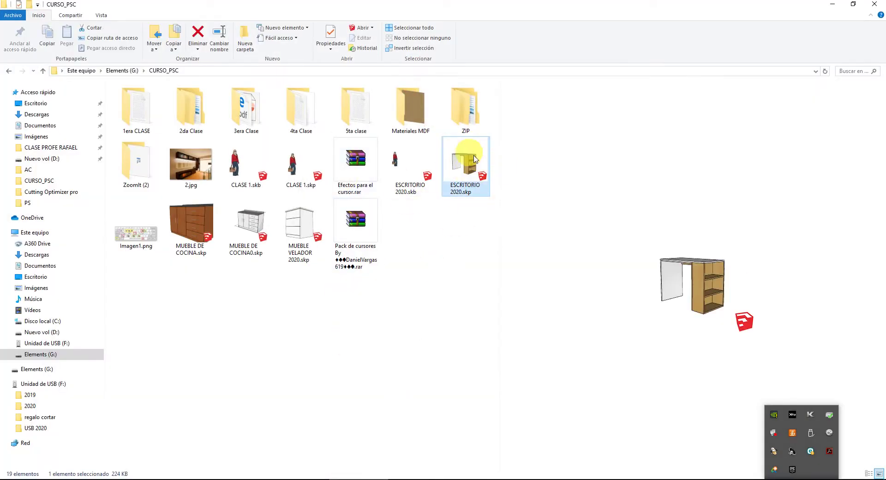
pyautogui.click(285, 220)
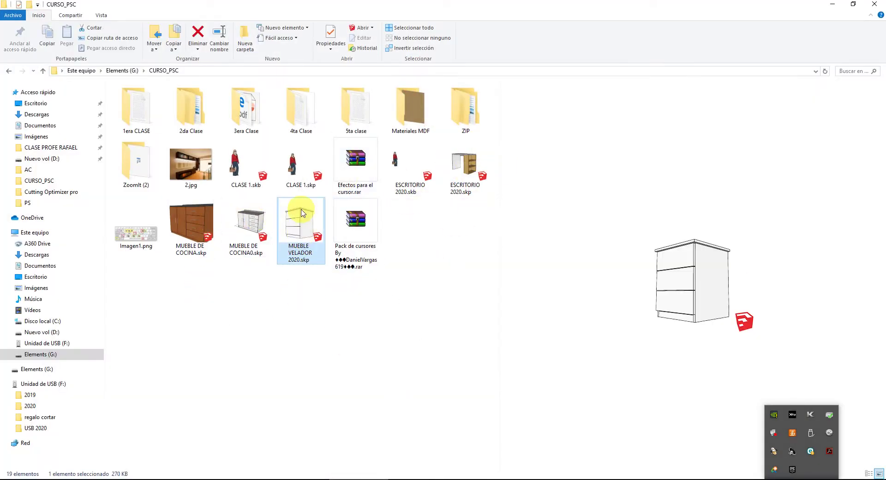
pyautogui.click(196, 232)
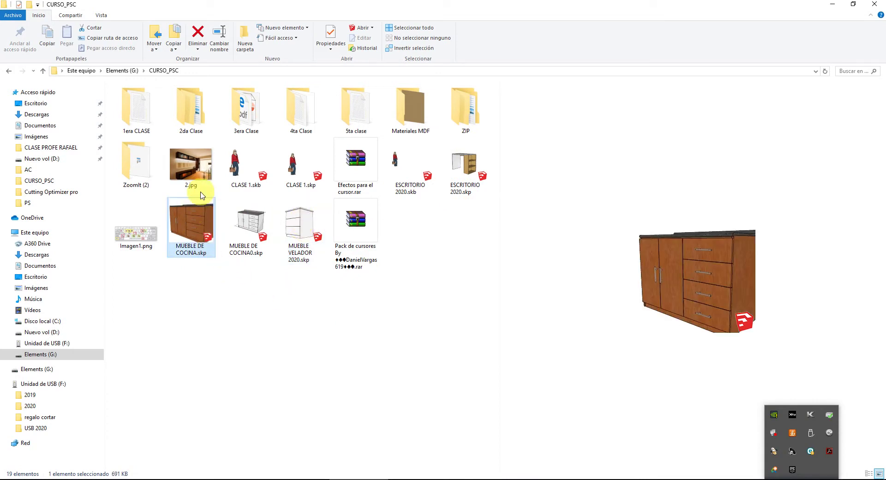
pyautogui.click(463, 168)
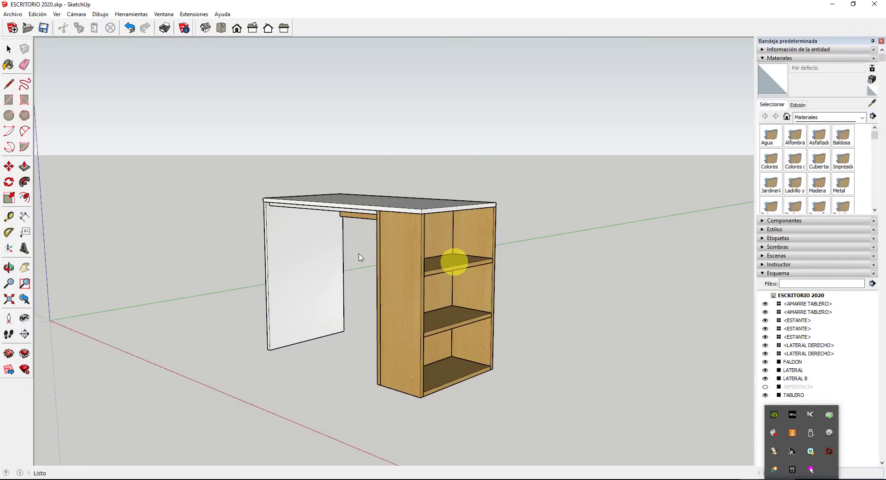
# Orbit the desk, show Materiales' In Model list of three materials, and pick the dark one.
pyautogui.moveTo(361, 257)
pyautogui.mouseDown(button='middle')
pyautogui.moveTo(420, 181)
pyautogui.moveTo(453, 232)
pyautogui.mouseUp(button='middle')
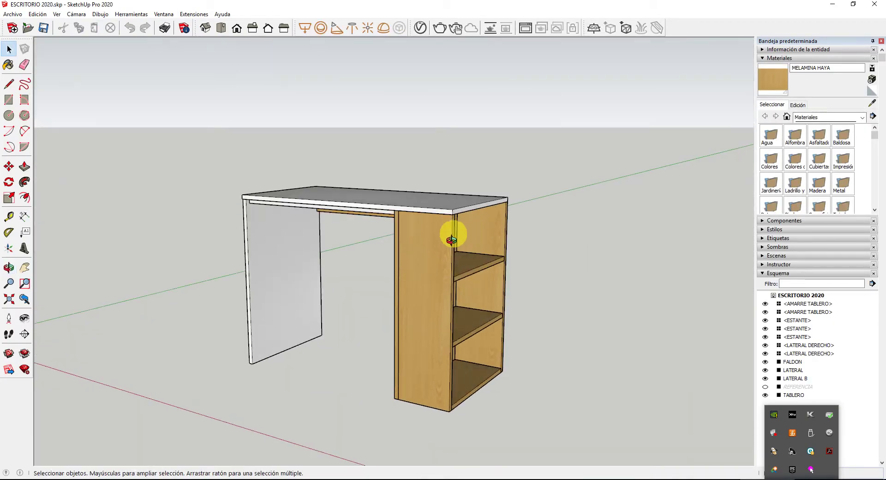
pyautogui.moveTo(519, 226); pyautogui.dragTo(438, 228, button='middle')
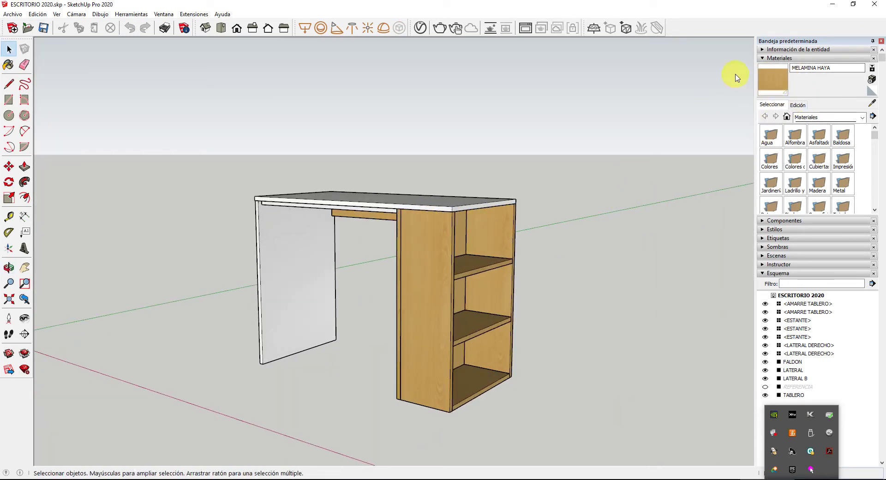
pyautogui.click(783, 59)
pyautogui.click(771, 121)
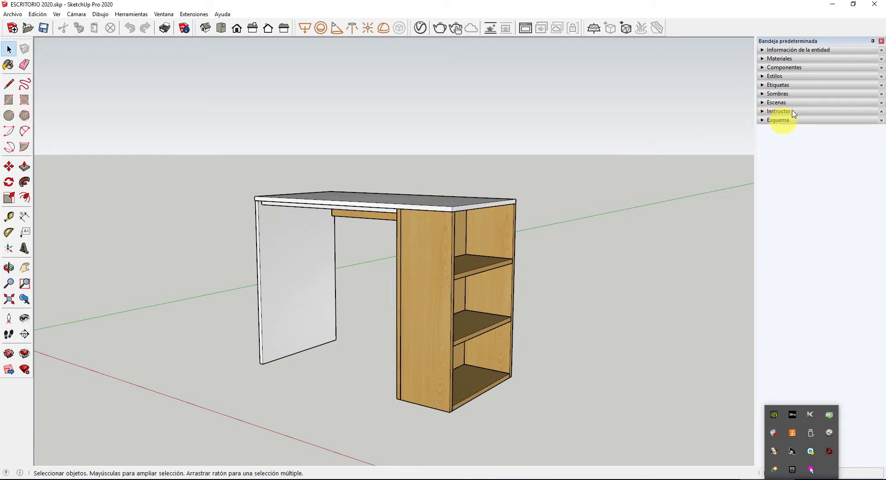
pyautogui.click(795, 59)
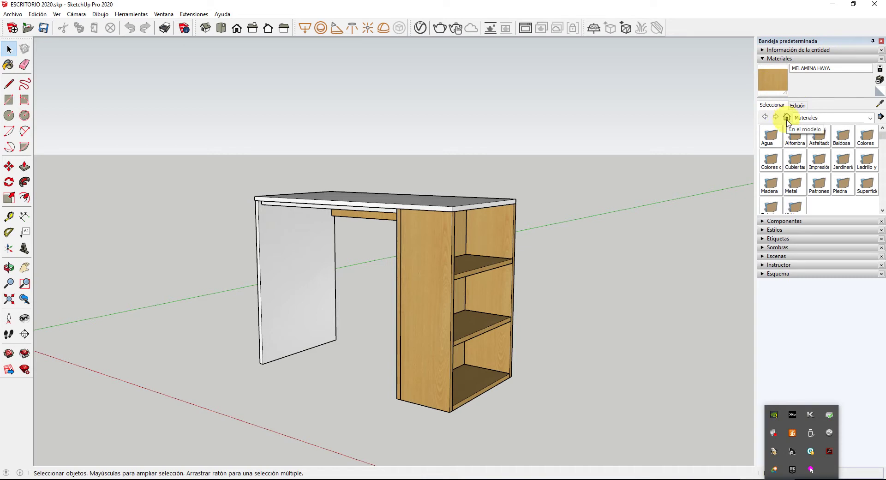
pyautogui.click(787, 119)
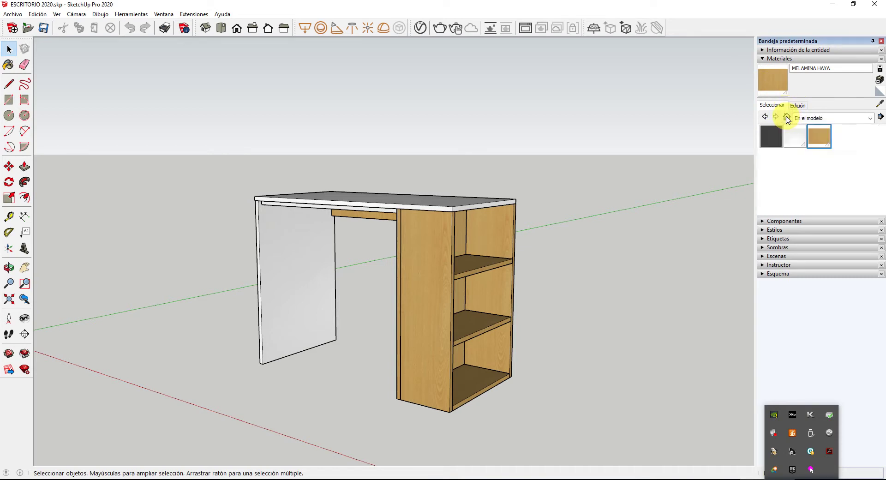
pyautogui.click(772, 137)
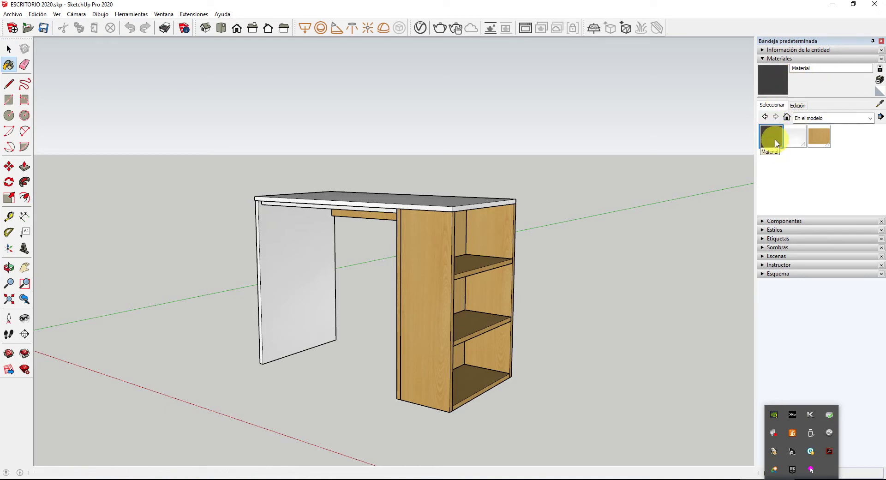
# Delete the dark grey material, replacing it with the default material.
pyautogui.rightClick(800, 138)
pyautogui.click(802, 146)
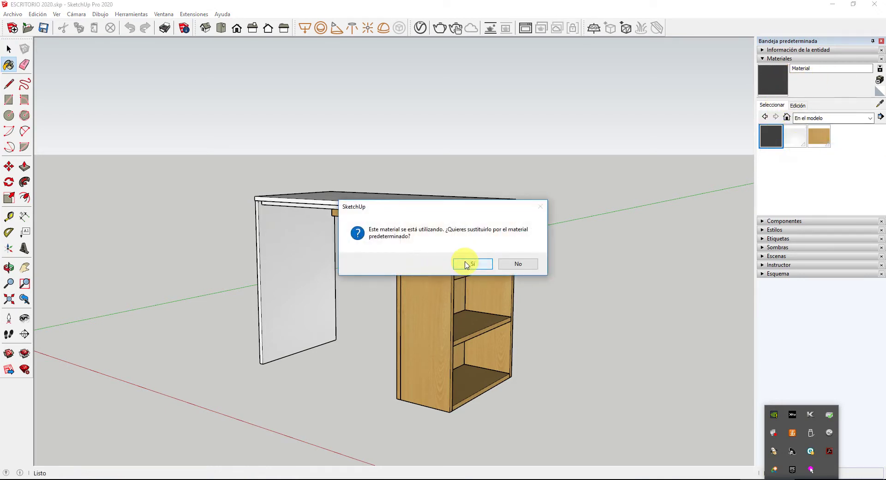
pyautogui.click(464, 263)
# Reorient the desk through the Front standard view to an angled view.
pyautogui.scroll(-3, 465, 264)
pyautogui.moveTo(587, 235)
pyautogui.mouseDown(button='middle')
pyautogui.moveTo(233, 214)
pyautogui.moveTo(351, 237)
pyautogui.moveTo(46, 101)
pyautogui.mouseUp(button='middle')
pyautogui.click(9, 49)
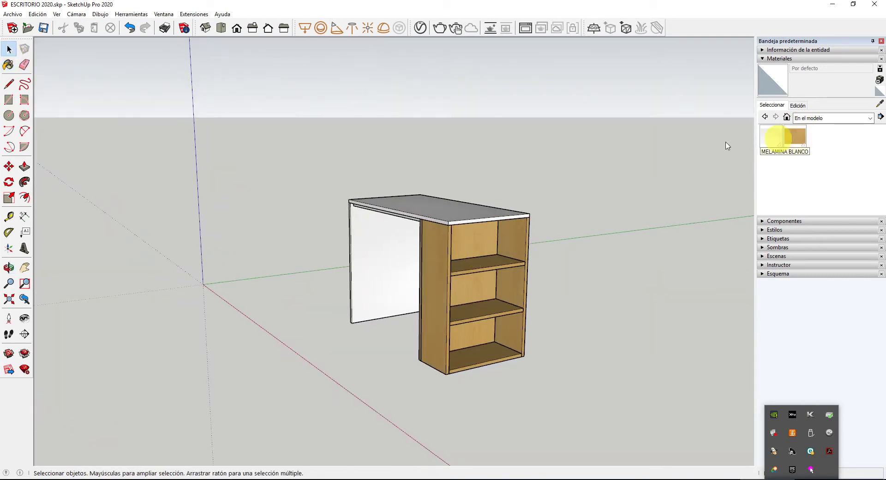
pyautogui.scroll(2, 380, 259)
pyautogui.moveTo(380, 258)
pyautogui.mouseDown(button='middle')
pyautogui.moveTo(550, 211)
pyautogui.moveTo(421, 174)
pyautogui.mouseUp(button='middle')
pyautogui.press('f')
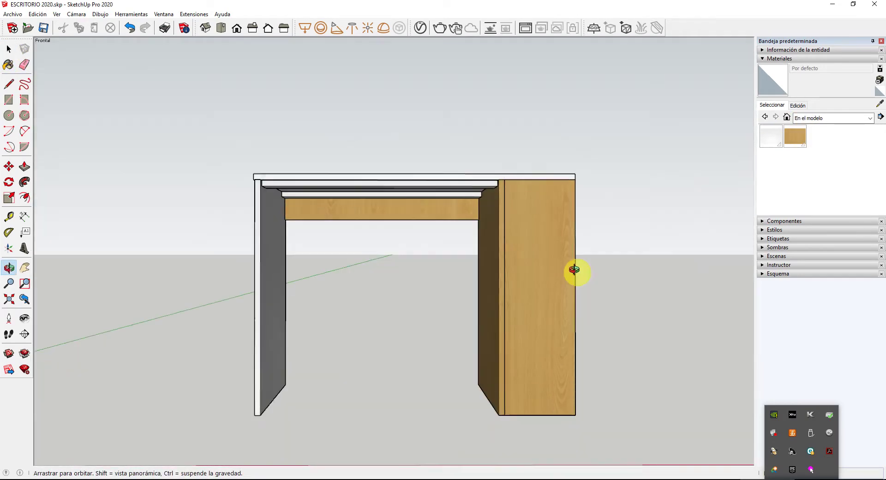
pyautogui.moveTo(523, 249); pyautogui.dragTo(424, 239)
pyautogui.click(705, 478)
pyautogui.write('HAYA VESTO1')
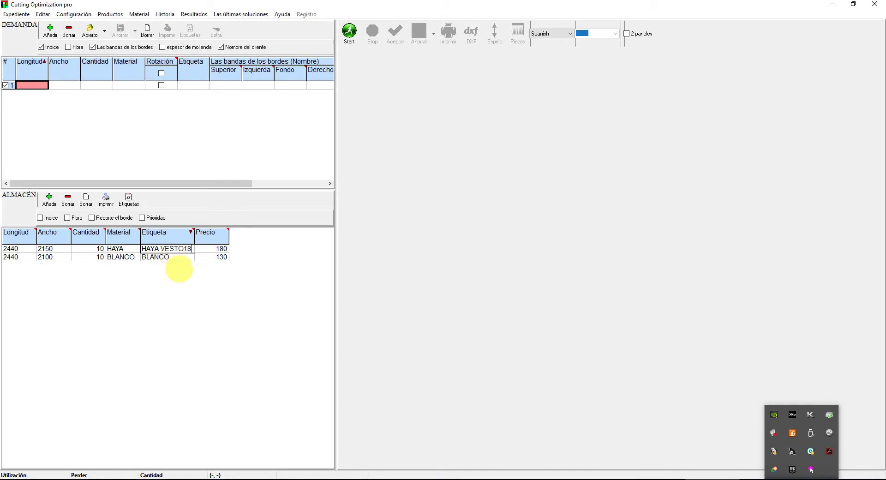
# Finish the HAYA board label as HAYA VESTO18, then check the Sodimac product page.
pyautogui.write('8')
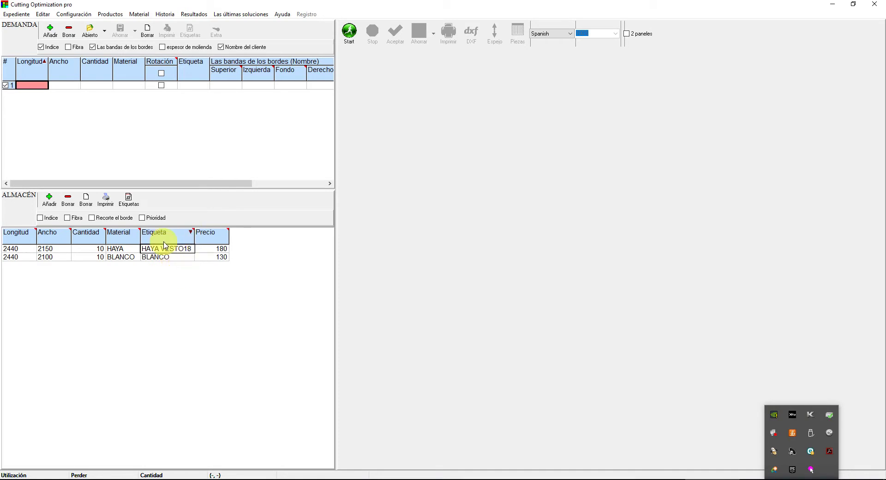
pyautogui.click(164, 257)
pyautogui.click(233, 479)
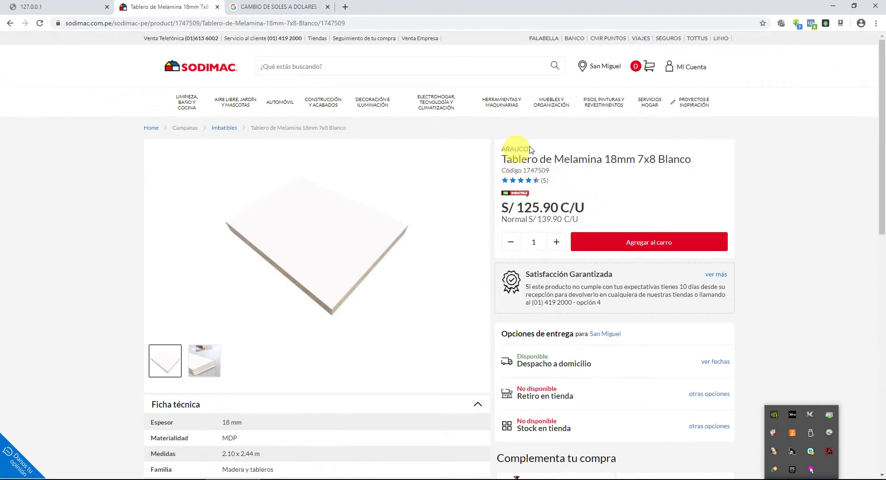
pyautogui.click(832, 6)
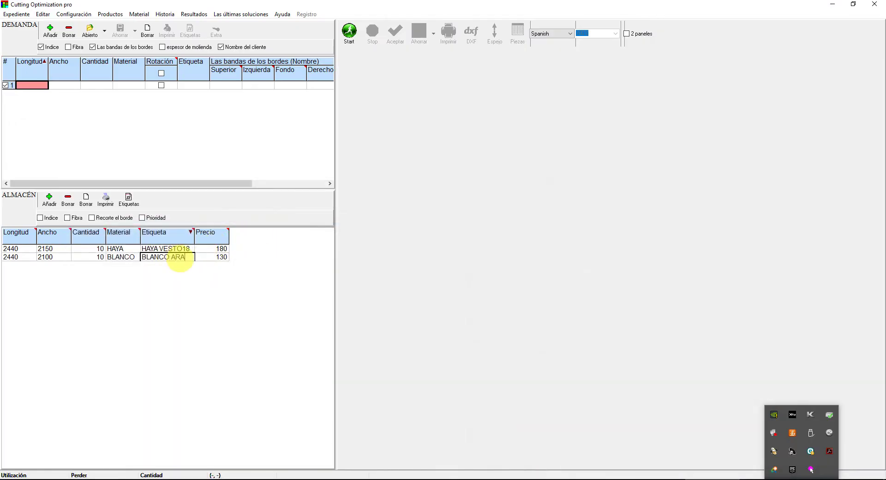
# Complete the BLANCO label as BLANCO ARAUCO18 and widen the Etiqueta column.
pyautogui.write('CO18')
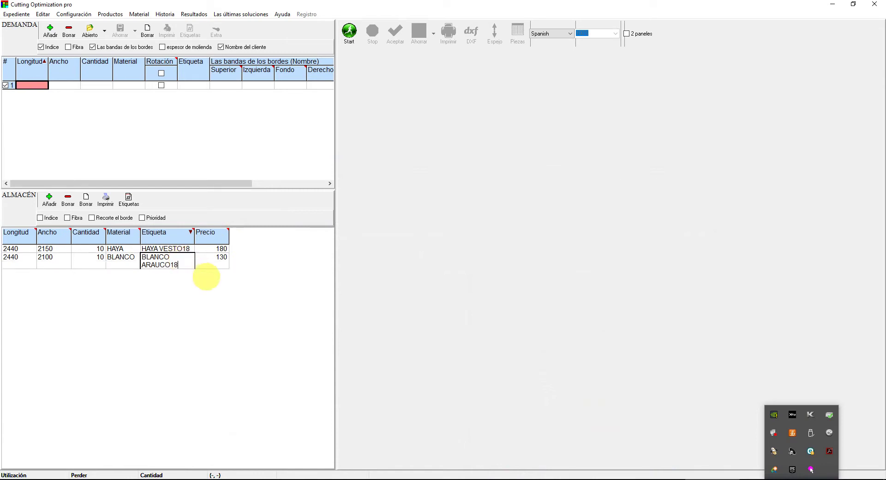
pyautogui.moveTo(194, 232); pyautogui.dragTo(211, 232)
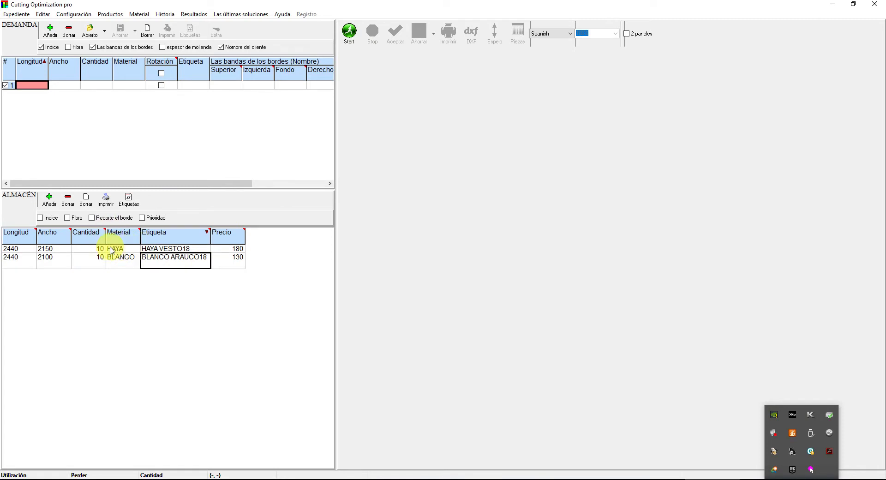
pyautogui.click(833, 9)
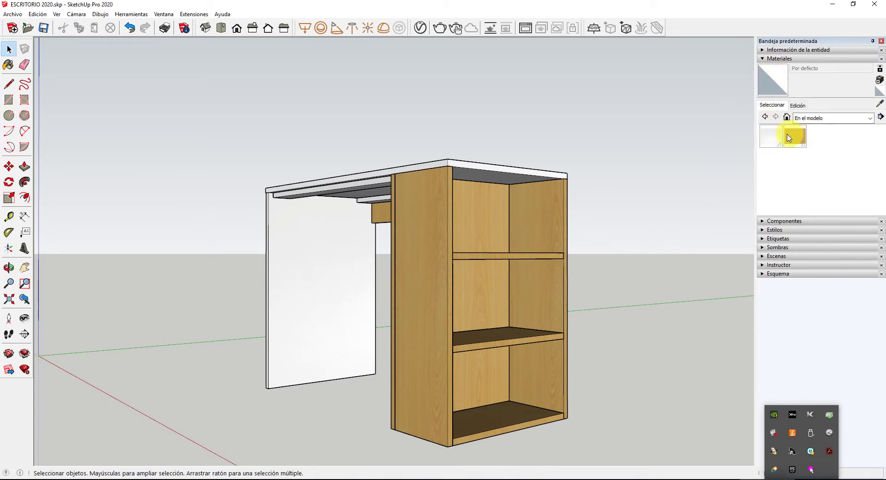
# Delete 'MELAMINA ' from the white and wood material names, then orbit to a high view.
pyautogui.click(771, 136)
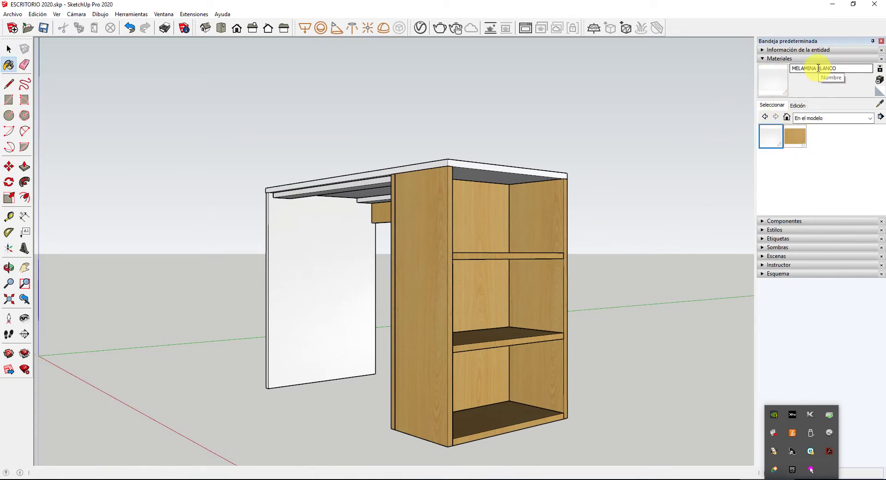
pyautogui.moveTo(818, 68); pyautogui.dragTo(748, 73)
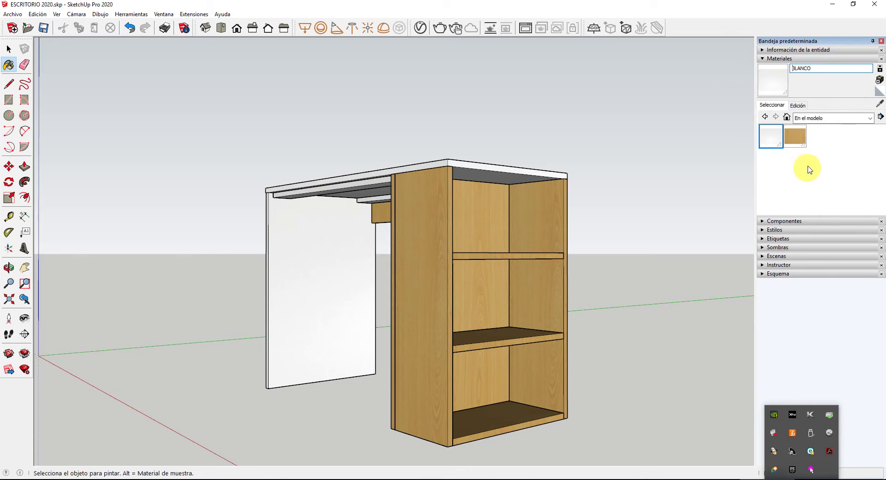
pyautogui.click(794, 136)
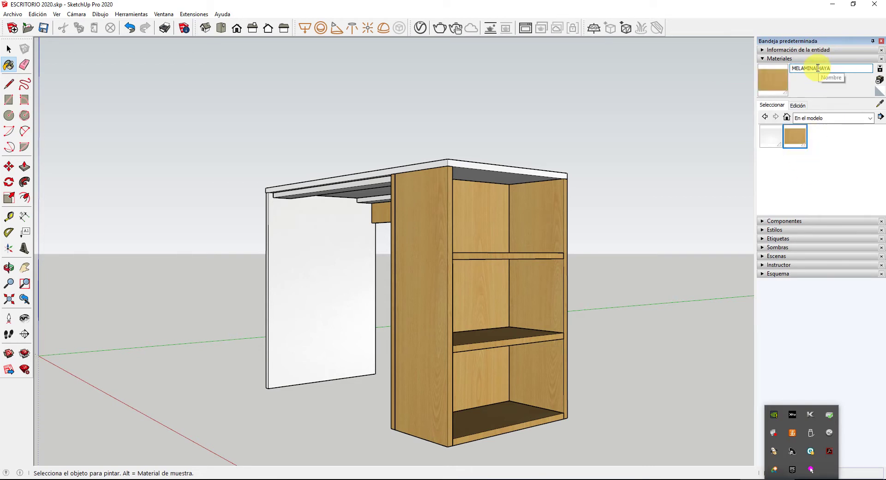
pyautogui.moveTo(818, 68); pyautogui.dragTo(772, 77)
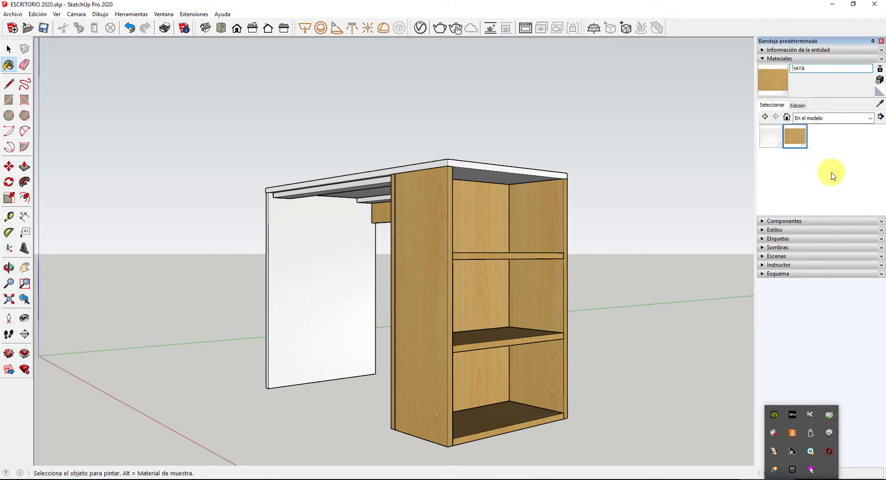
pyautogui.click(771, 136)
pyautogui.click(794, 136)
pyautogui.scroll(-3, 429, 138)
pyautogui.moveTo(429, 139)
pyautogui.mouseDown(button='middle')
pyautogui.moveTo(530, 93)
pyautogui.moveTo(347, 219)
pyautogui.moveTo(431, 128)
pyautogui.moveTo(479, 252)
pyautogui.moveTo(510, 267)
pyautogui.mouseUp(button='middle')
pyautogui.click(811, 469)
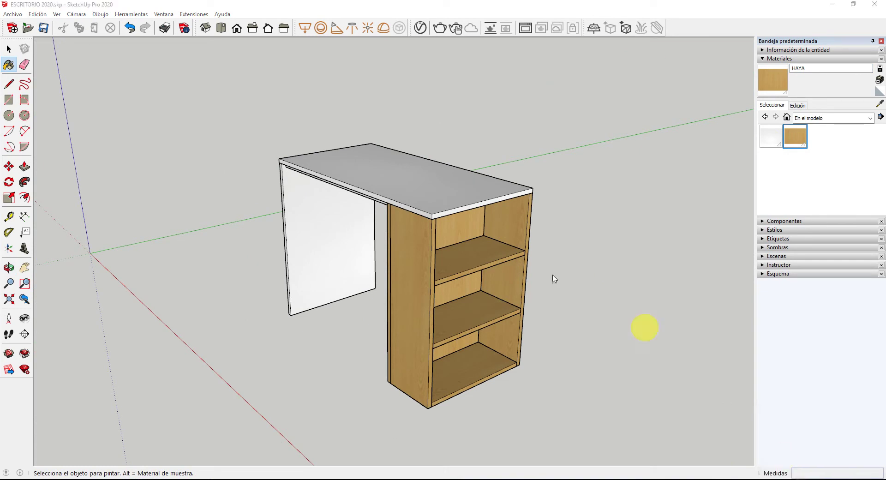
pyautogui.click(8, 48)
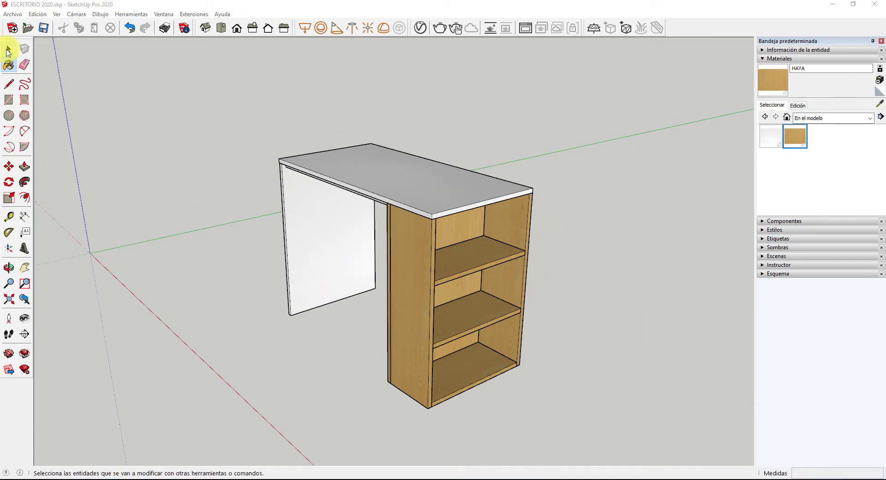
pyautogui.moveTo(271, 239)
pyautogui.mouseDown(button='middle')
pyautogui.moveTo(389, 158)
pyautogui.moveTo(395, 168)
pyautogui.moveTo(419, 164)
pyautogui.mouseUp(button='middle')
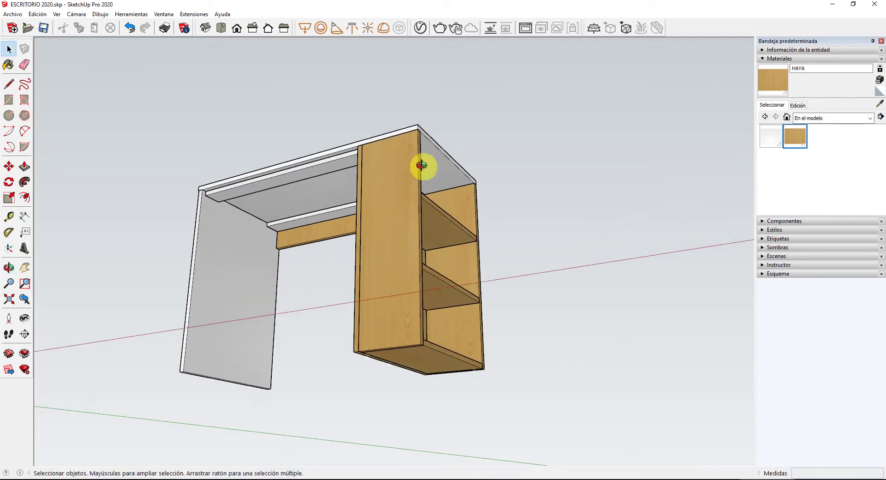
pyautogui.click(803, 58)
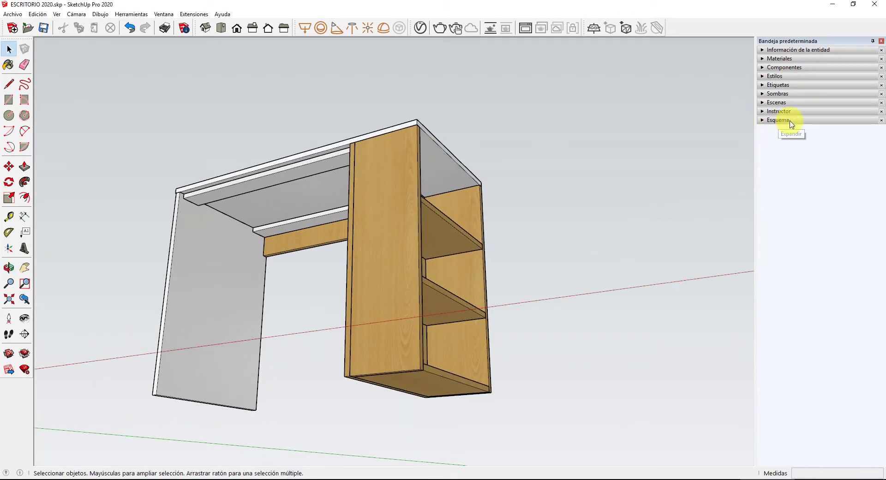
pyautogui.click(784, 122)
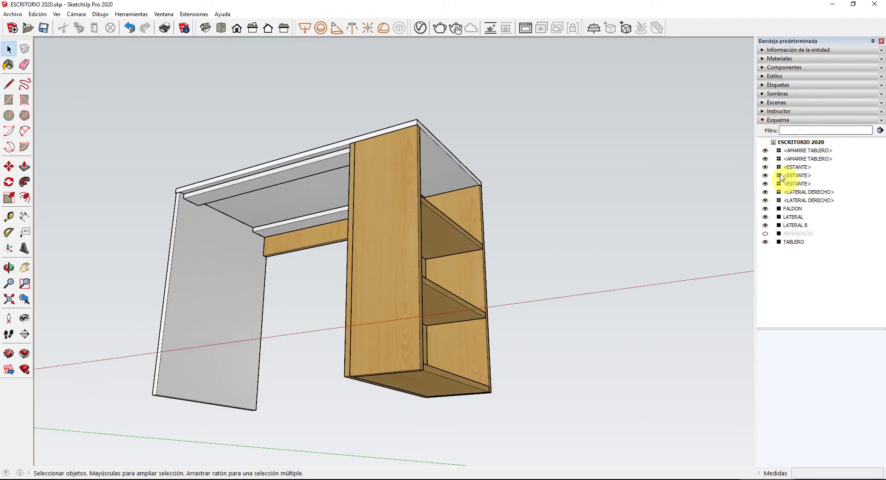
pyautogui.click(765, 151)
pyautogui.click(765, 150)
pyautogui.click(765, 159)
pyautogui.click(765, 159)
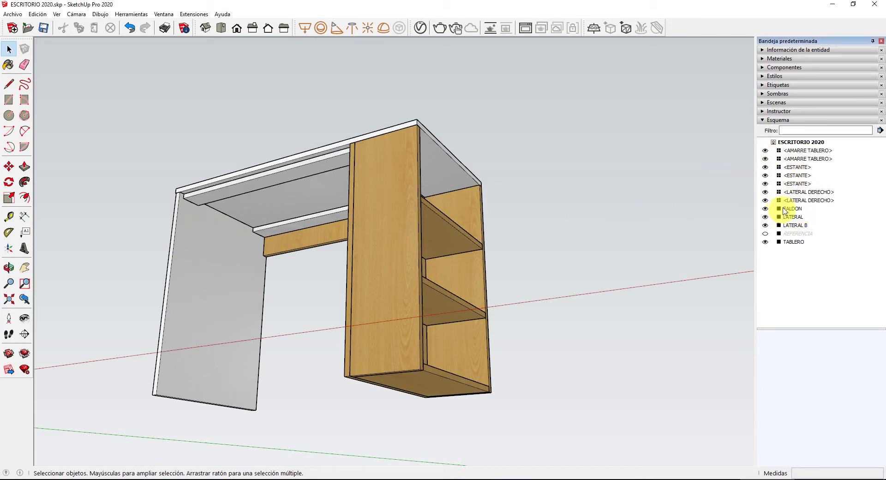
pyautogui.click(765, 208)
pyautogui.click(766, 208)
pyautogui.scroll(-3, 566, 259)
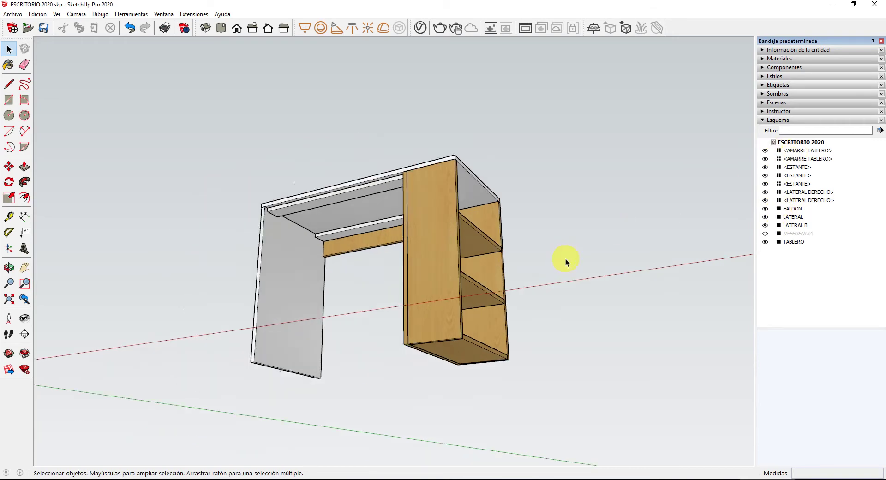
pyautogui.moveTo(566, 258)
pyautogui.mouseDown(button='middle')
pyautogui.moveTo(513, 336)
pyautogui.moveTo(436, 309)
pyautogui.moveTo(446, 222)
pyautogui.mouseUp(button='middle')
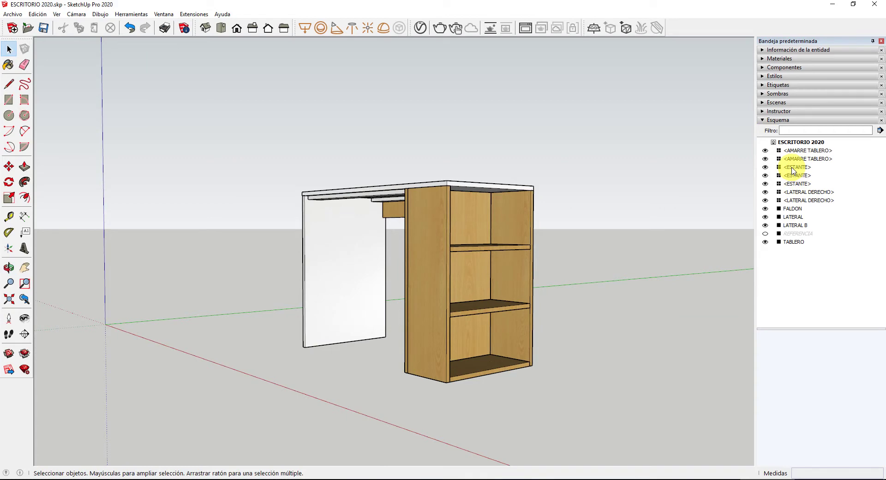
pyautogui.moveTo(617, 214)
pyautogui.mouseDown(button='middle')
pyautogui.moveTo(531, 172)
pyautogui.moveTo(524, 184)
pyautogui.moveTo(541, 194)
pyautogui.mouseUp(button='middle')
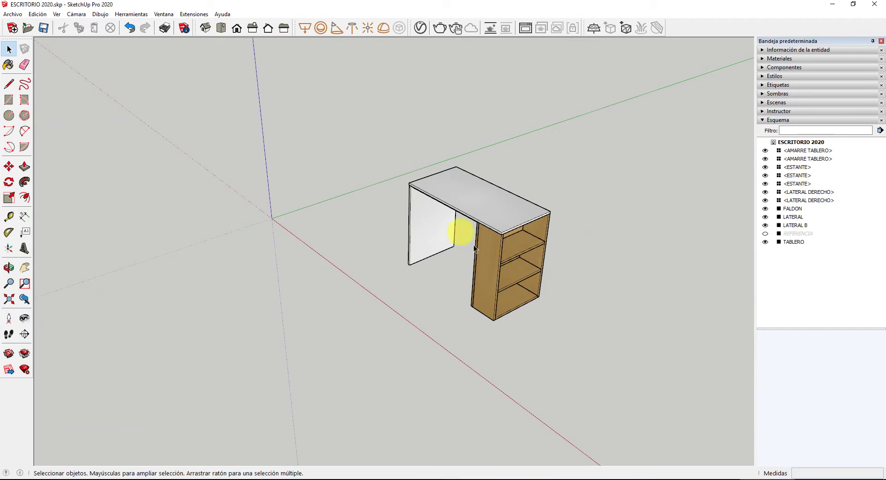
pyautogui.moveTo(474, 248)
pyautogui.mouseDown(button='middle')
pyautogui.moveTo(499, 175)
pyautogui.moveTo(492, 232)
pyautogui.moveTo(618, 316)
pyautogui.mouseUp(button='middle')
pyautogui.moveTo(660, 365); pyautogui.dragTo(284, 124)
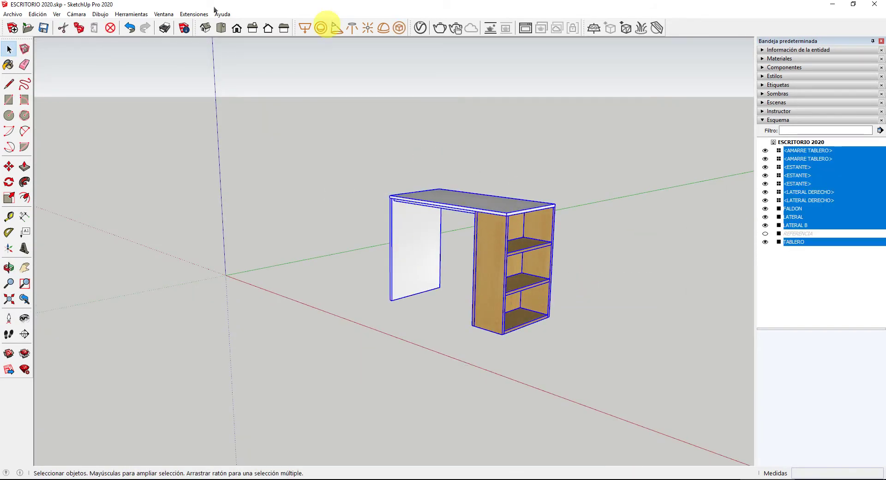
# Run the Cutting Optimization Pro exporter in Spanish with parts labelled by 'nombre de la entidad'.
pyautogui.click(195, 15)
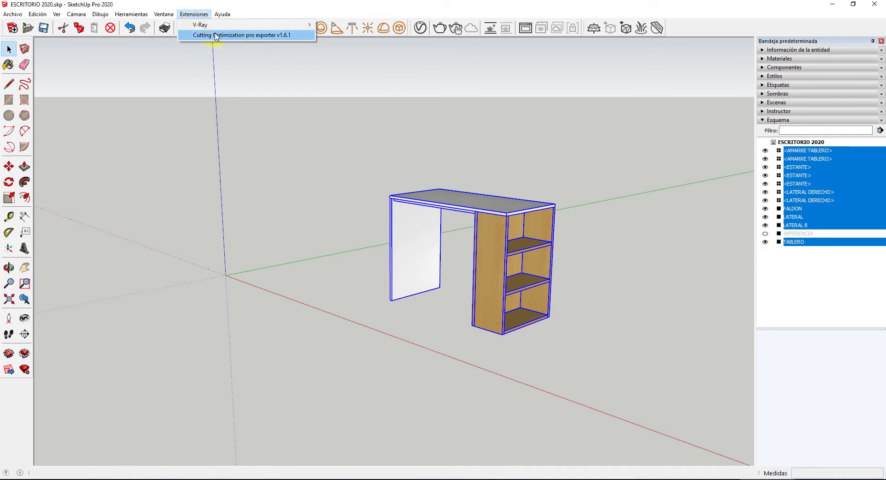
pyautogui.click(261, 35)
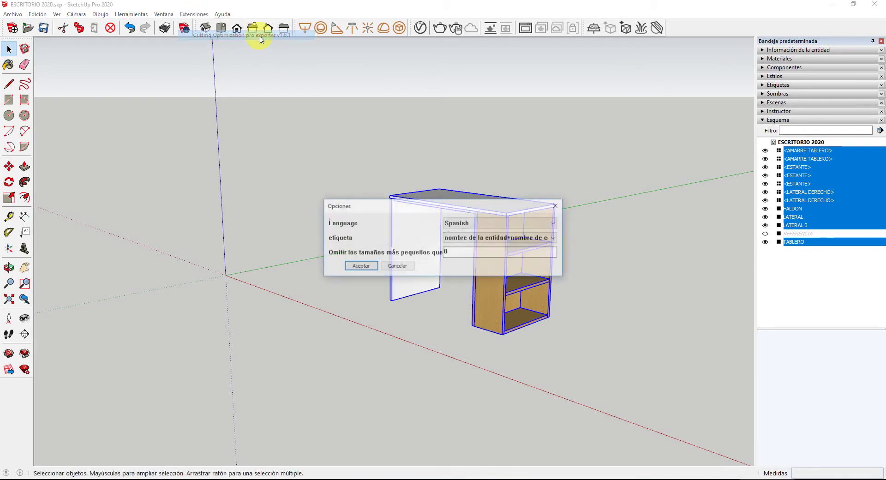
pyautogui.click(459, 224)
pyautogui.click(460, 225)
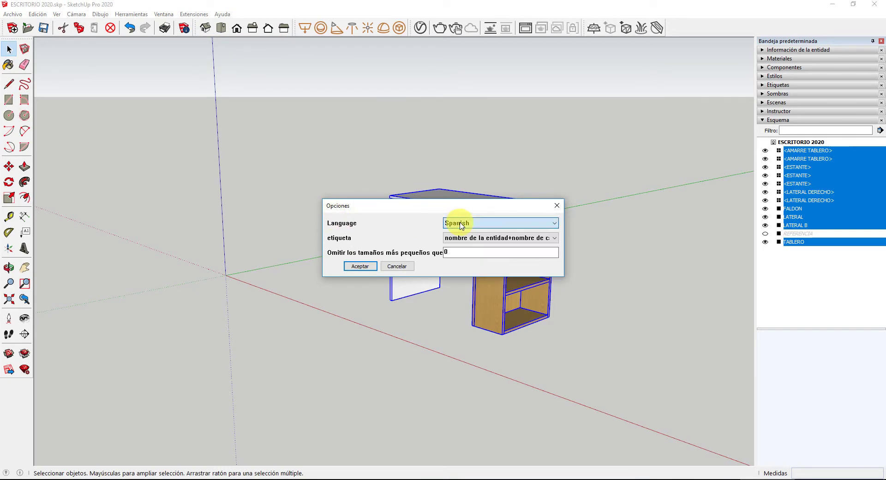
pyautogui.click(495, 241)
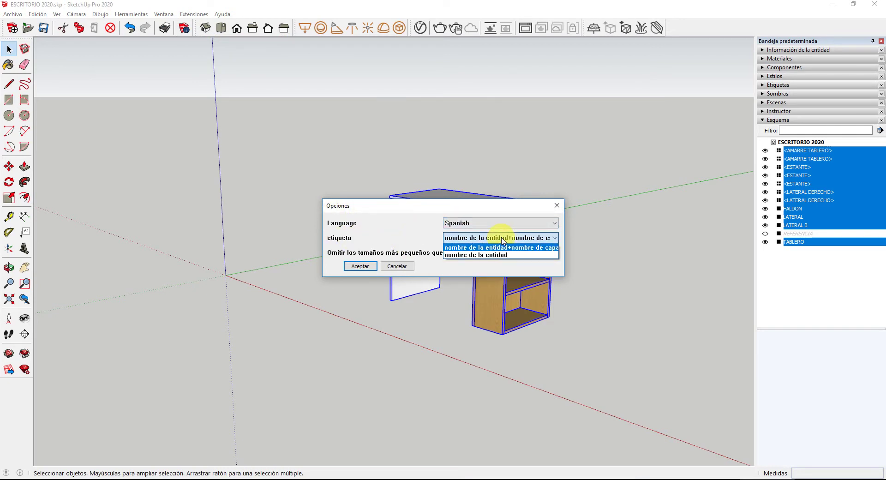
pyautogui.click(479, 256)
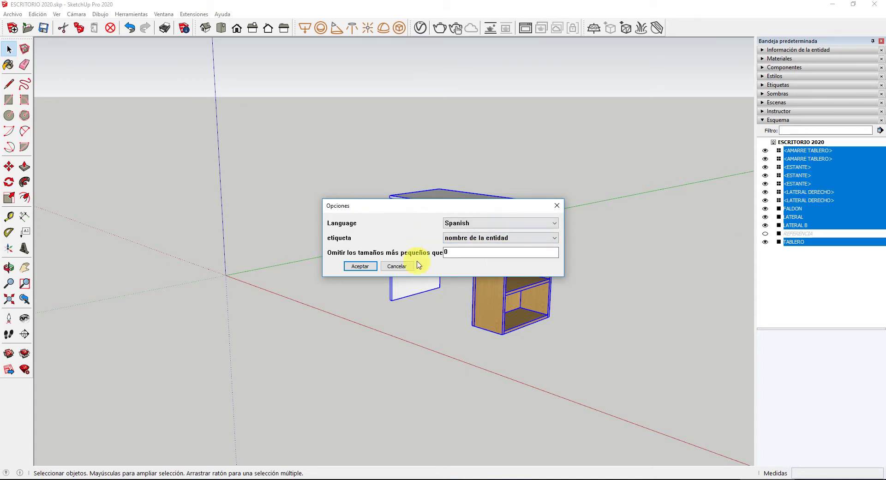
pyautogui.click(360, 266)
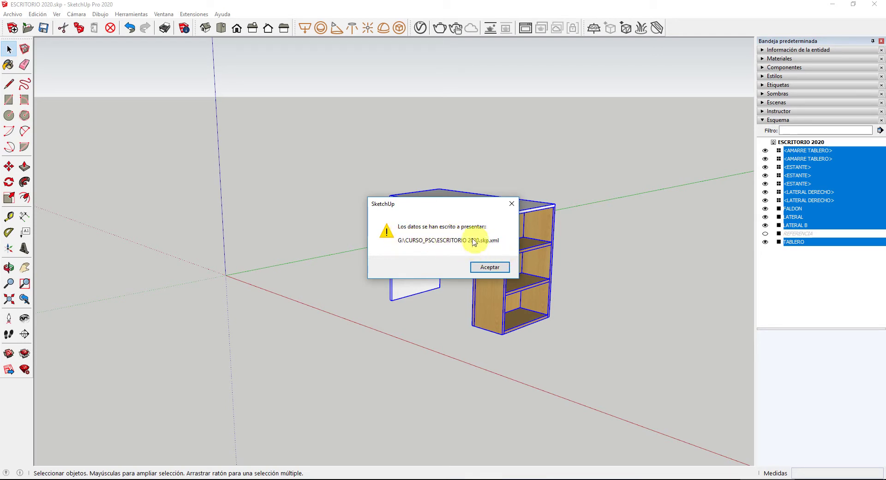
pyautogui.click(345, 477)
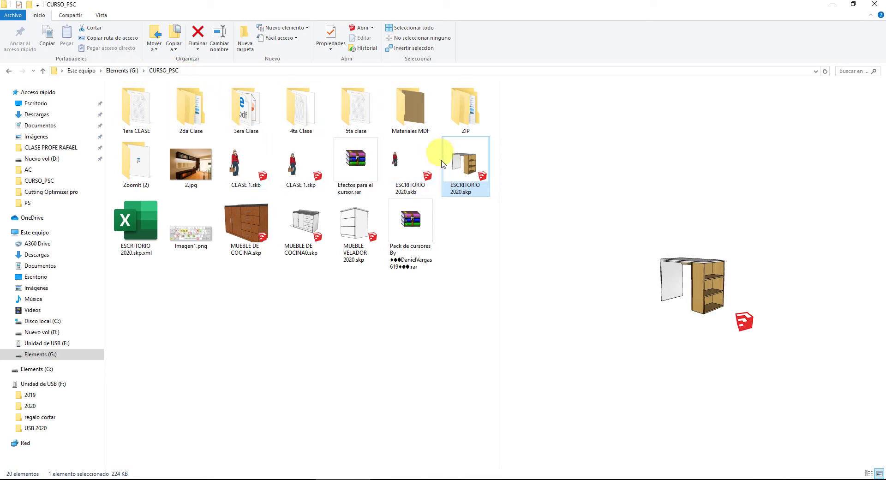
# Preview ESCRITORIO 2020.skp.xml in CURSO_PSC, then bring up Cutting Optimization Pro.
pyautogui.click(144, 238)
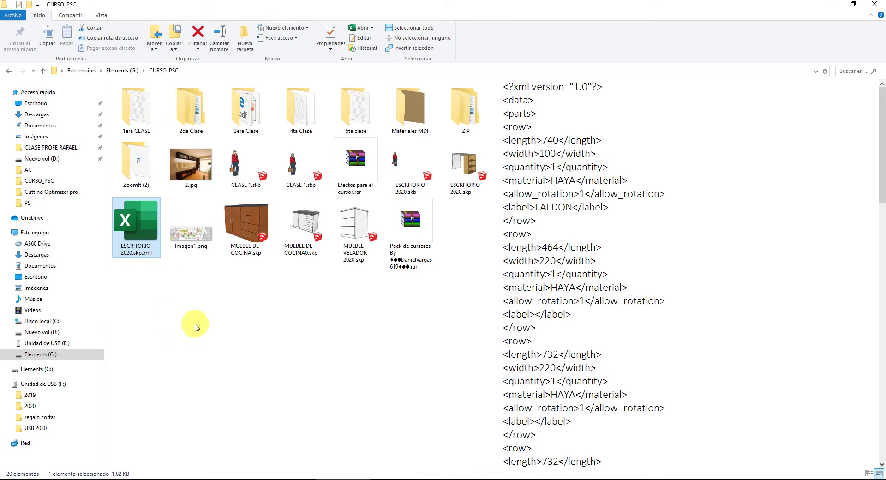
pyautogui.click(699, 478)
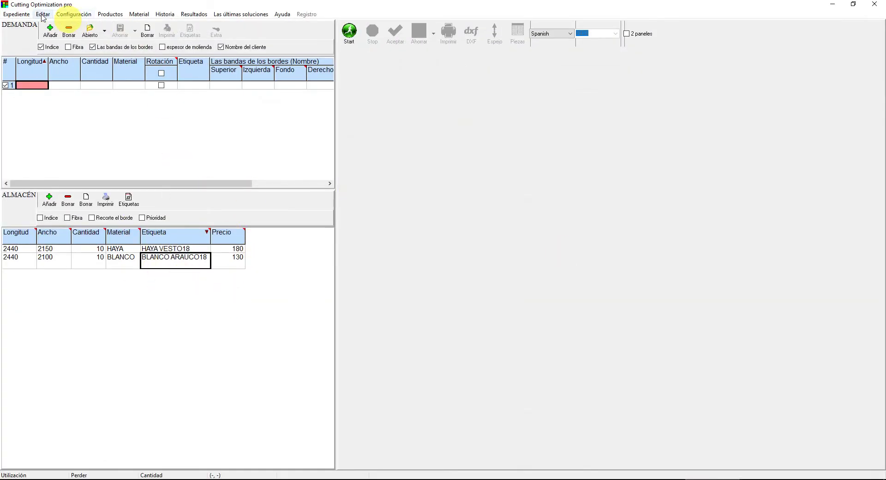
# Open ESCRITORIO 2020.skp.xml from CURSO_PSC via Abierto, filling the demand list with seven parts.
pyautogui.click(90, 32)
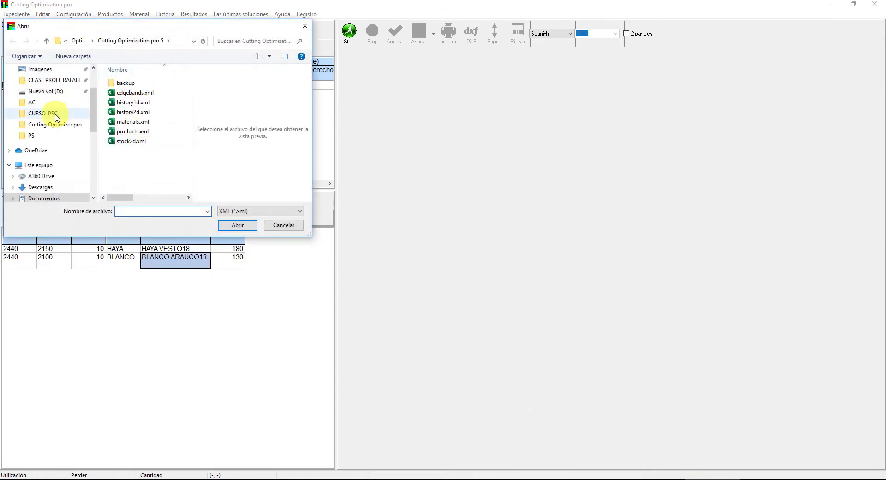
pyautogui.click(56, 115)
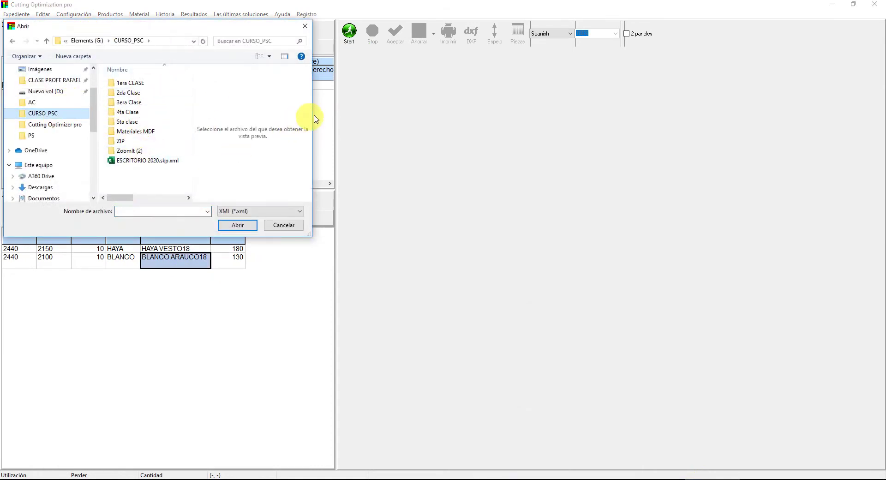
pyautogui.moveTo(315, 119); pyautogui.dragTo(483, 119)
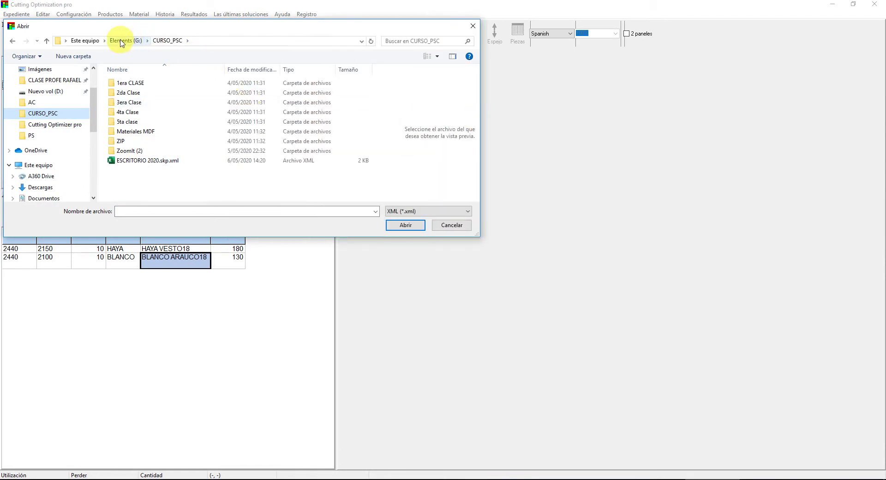
pyautogui.click(143, 161)
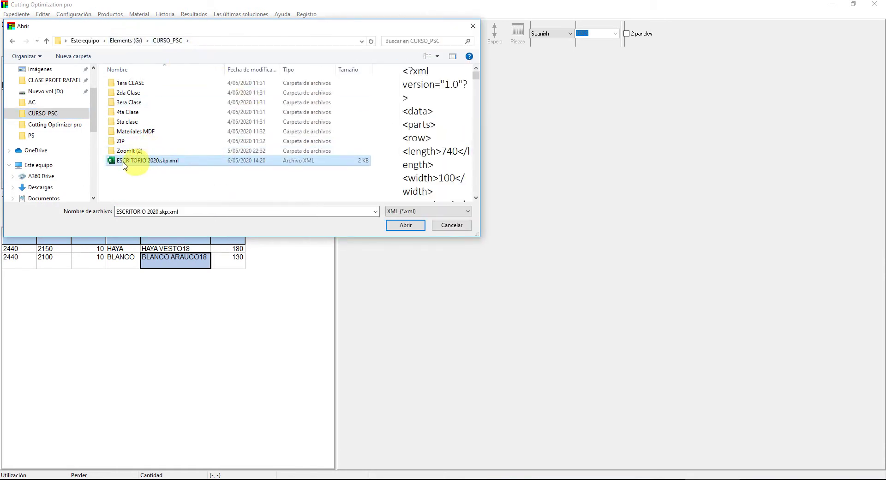
pyautogui.click(403, 226)
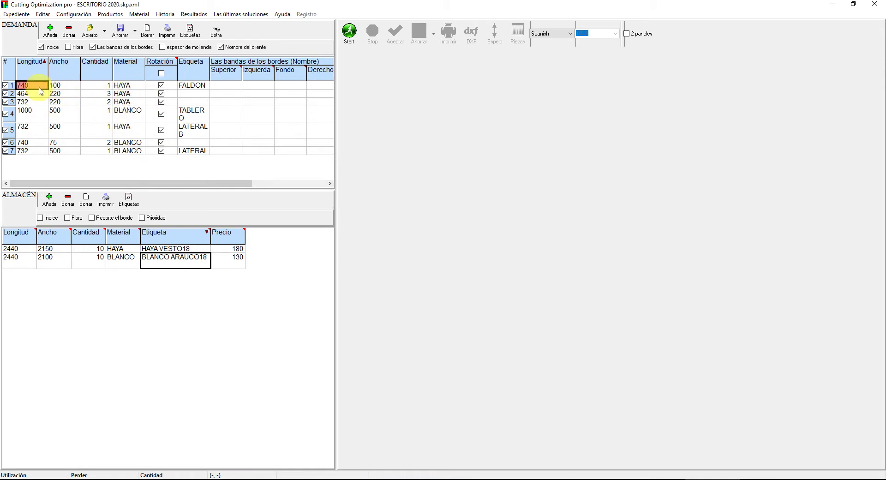
pyautogui.click(736, 477)
# Look down on the desktop and add a 1000 mm length dimension along it.
pyautogui.click(491, 265)
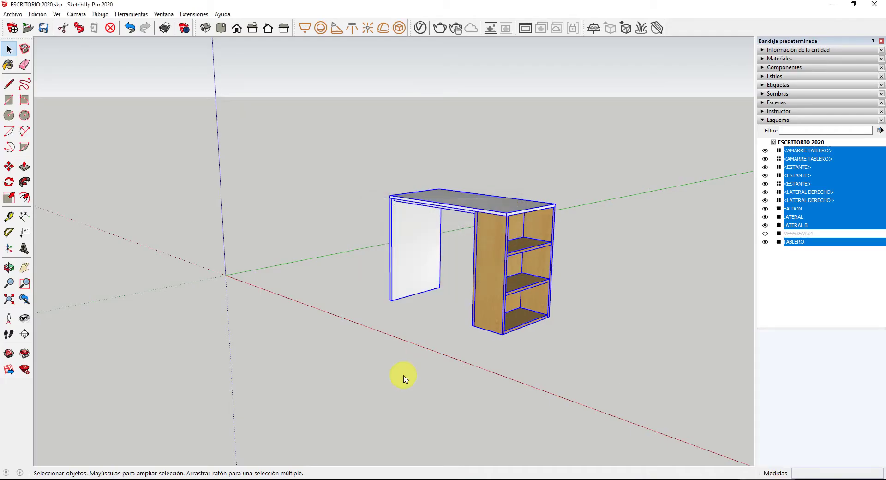
pyautogui.click(403, 379)
pyautogui.moveTo(403, 379)
pyautogui.mouseDown(button='middle')
pyautogui.moveTo(350, 296)
pyautogui.moveTo(69, 154)
pyautogui.mouseUp(button='middle')
pyautogui.click(8, 268)
pyautogui.moveTo(369, 239); pyautogui.dragTo(425, 213)
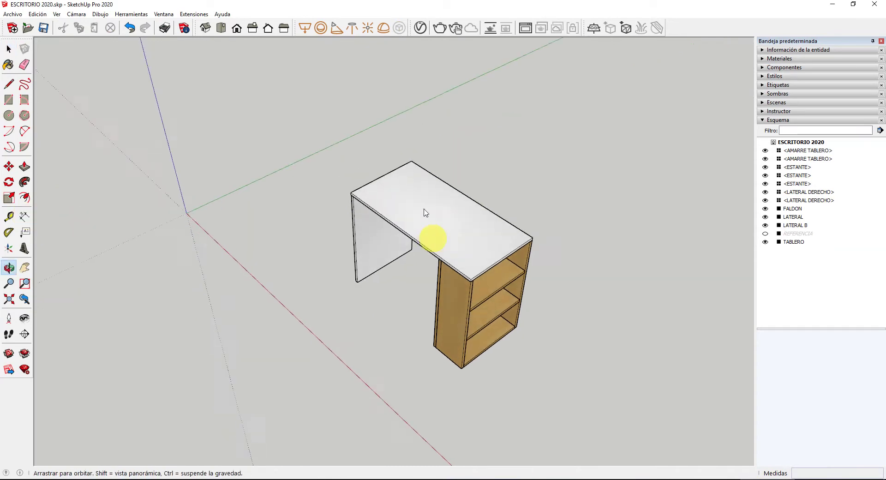
pyautogui.press('d')
pyautogui.click(411, 162)
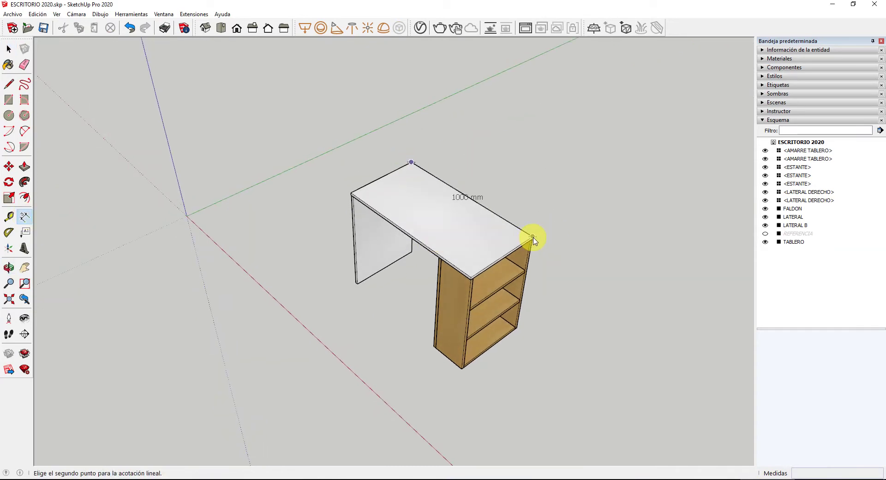
pyautogui.click(532, 238)
pyautogui.click(547, 222)
# Add the 500 mm depth dimension to the desktop and switch to Cutting Optimization Pro.
pyautogui.scroll(3, 543, 207)
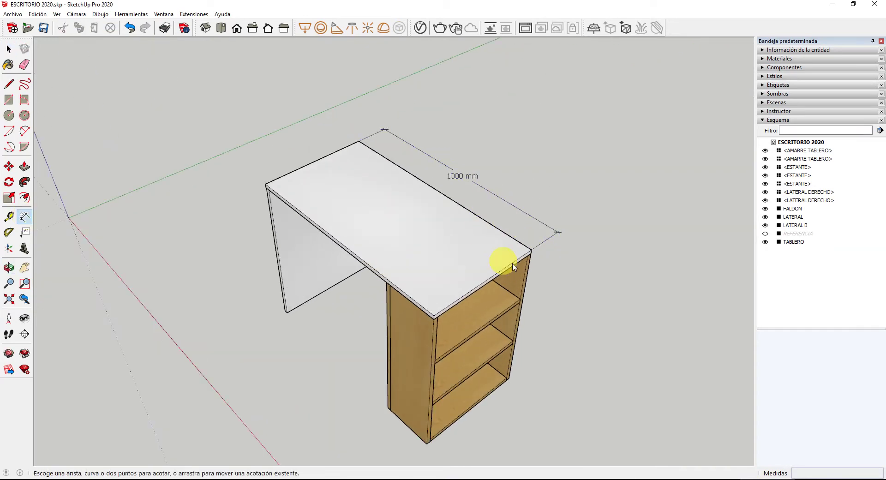
pyautogui.click(530, 249)
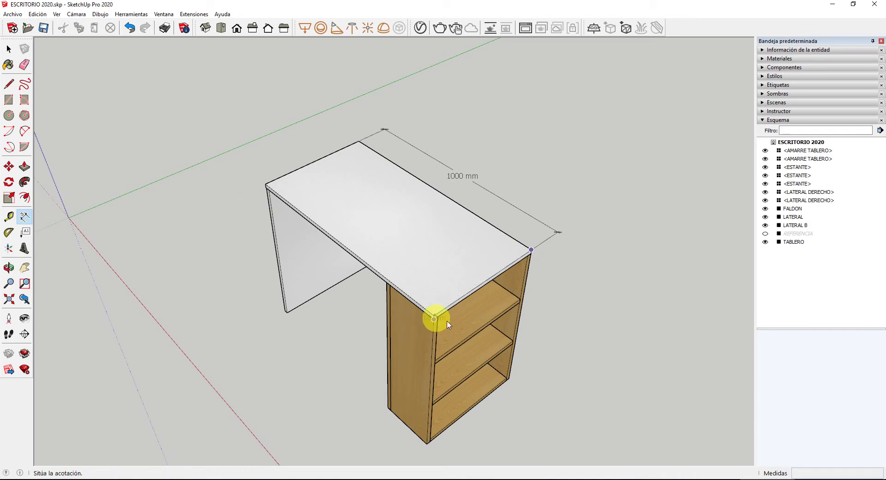
pyautogui.click(512, 360)
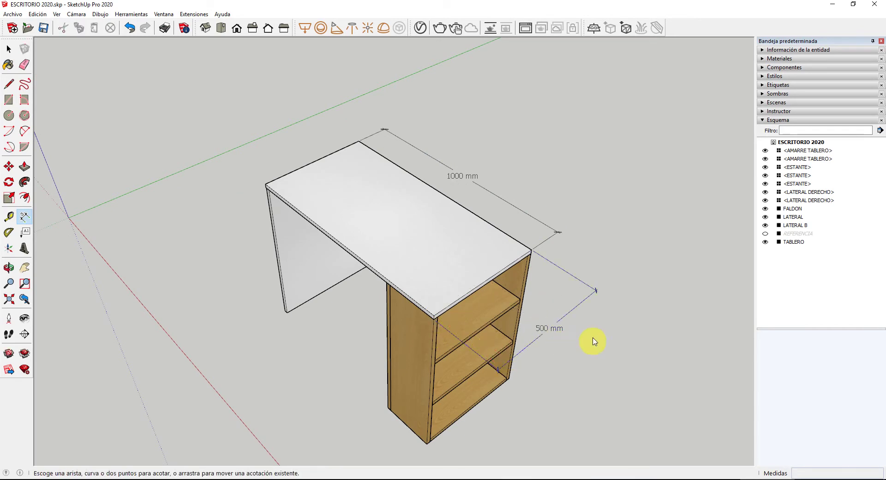
pyautogui.moveTo(590, 340); pyautogui.dragTo(595, 284, button='middle')
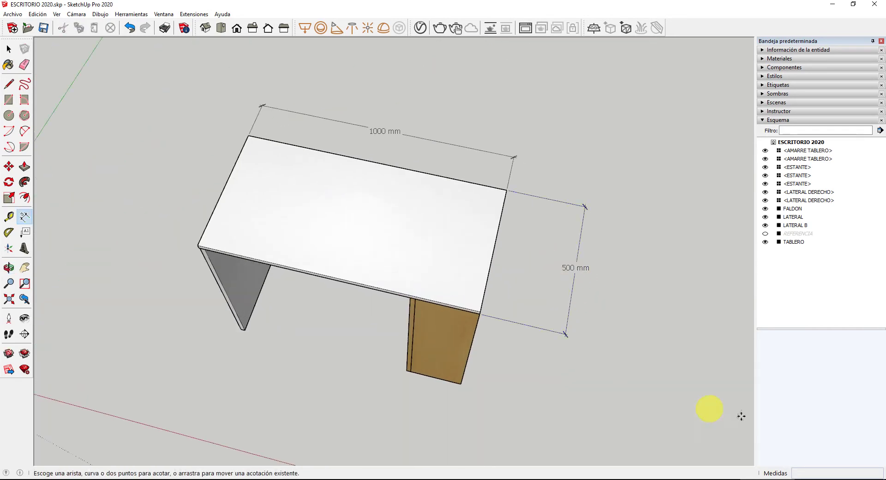
pyautogui.click(709, 478)
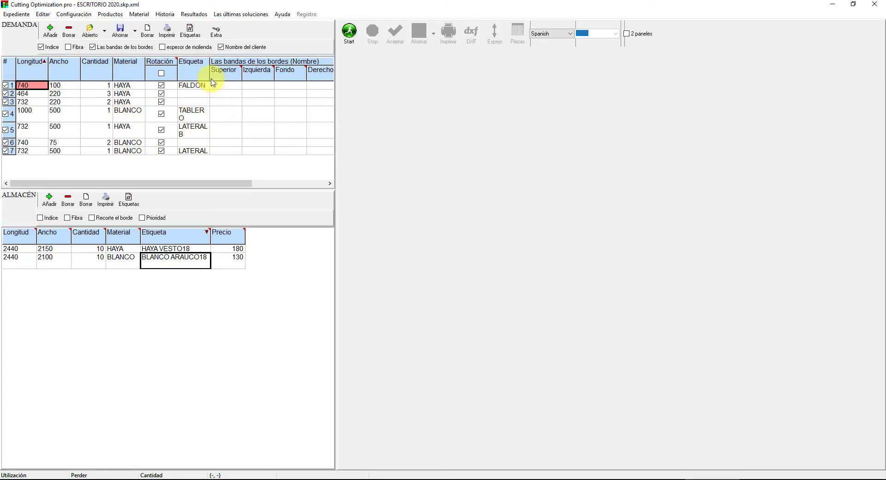
# Widen the Etiqueta column so labels fit, ease it back, then return to SketchUp.
pyautogui.moveTo(210, 79); pyautogui.dragTo(266, 79)
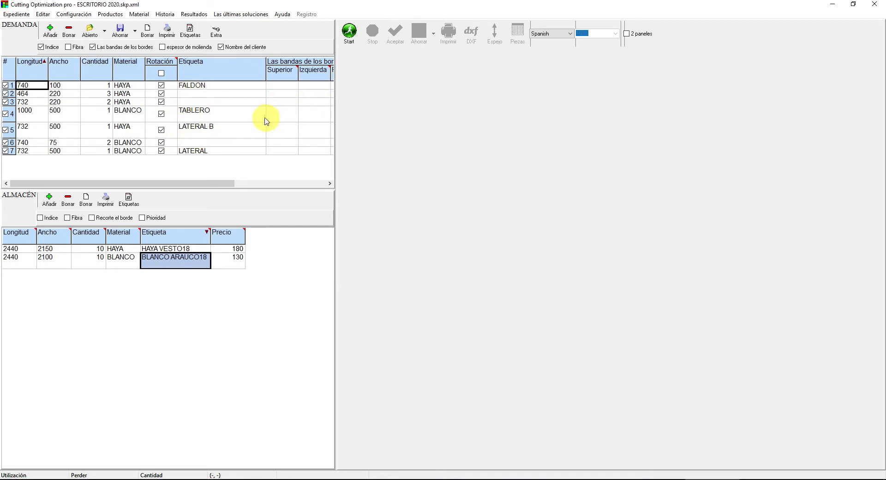
pyautogui.moveTo(217, 77); pyautogui.dragTo(217, 76)
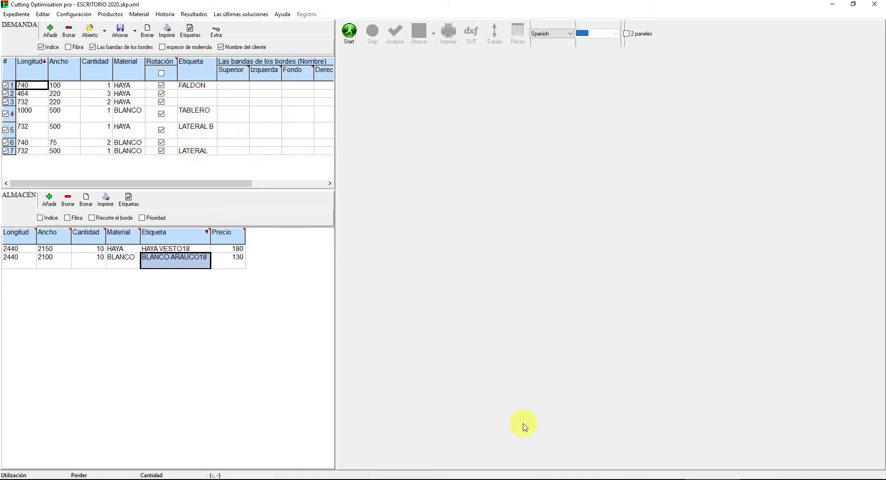
pyautogui.click(765, 478)
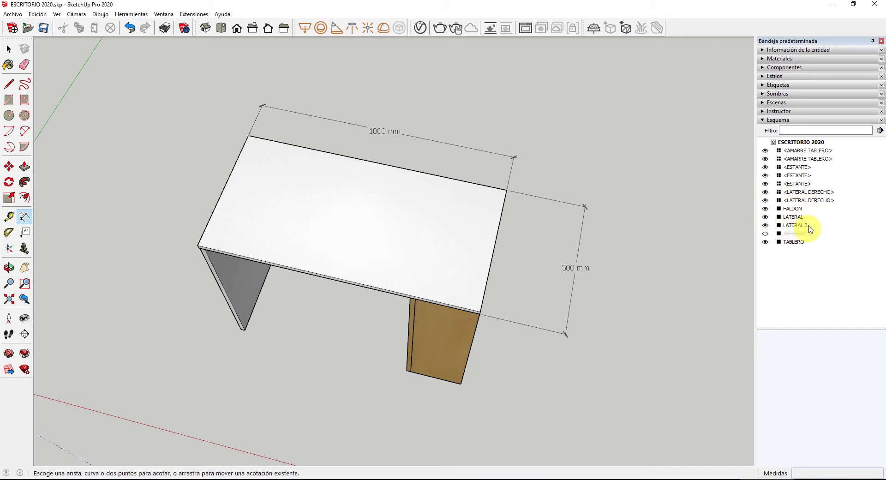
# Select the panels FALDON through TABLERO in the outliner, then bring up Cutting Optimization Pro.
pyautogui.click(795, 210)
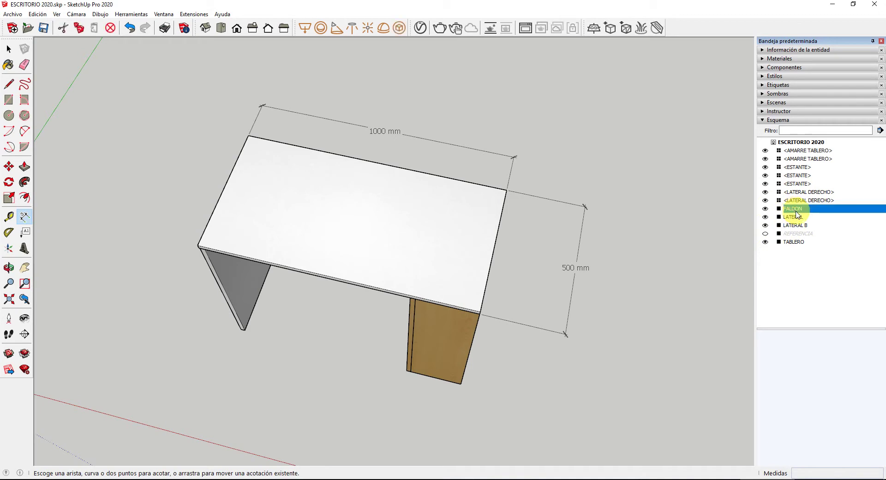
pyautogui.keyDown('shift'); pyautogui.click(798, 242); pyautogui.keyUp('shift')
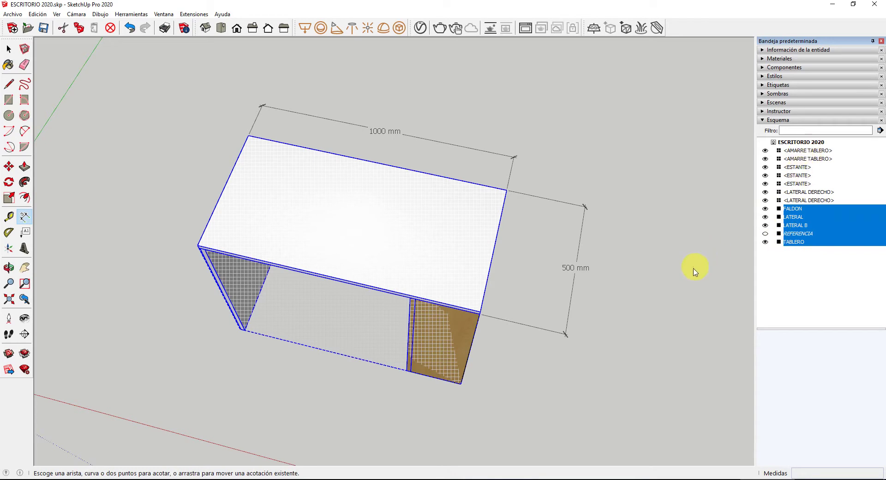
pyautogui.moveTo(690, 274)
pyautogui.mouseDown(button='middle')
pyautogui.moveTo(643, 257)
pyautogui.moveTo(642, 194)
pyautogui.moveTo(664, 219)
pyautogui.moveTo(599, 420)
pyautogui.mouseUp(button='middle')
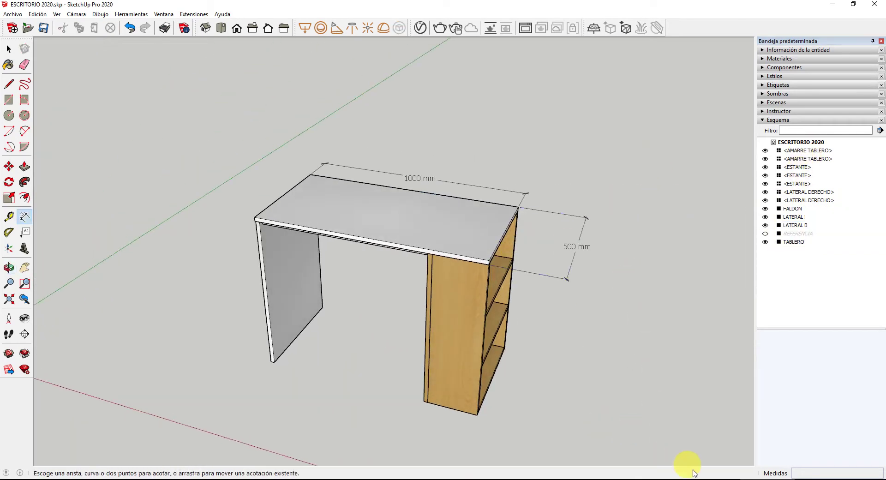
pyautogui.click(705, 477)
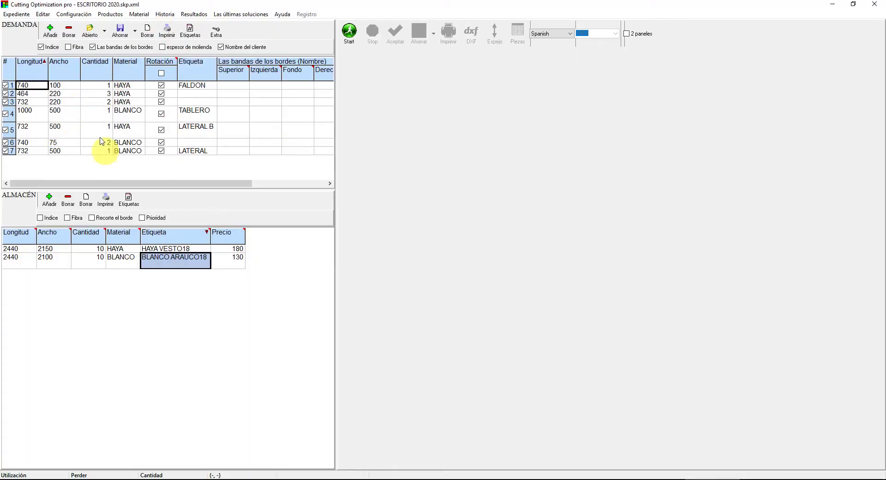
# Check the Etiqueta label of row 2 in the Demanda table, then minimize Cutting Optimization Pro.
pyautogui.click(202, 96)
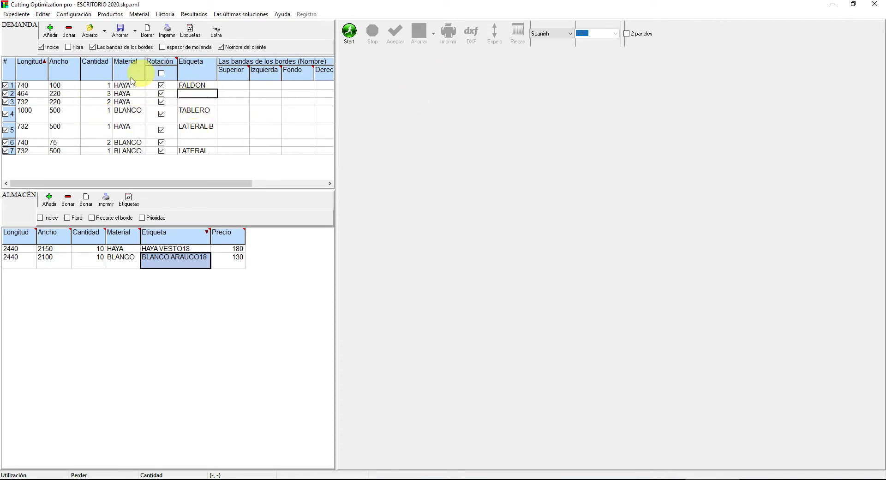
pyautogui.click(192, 168)
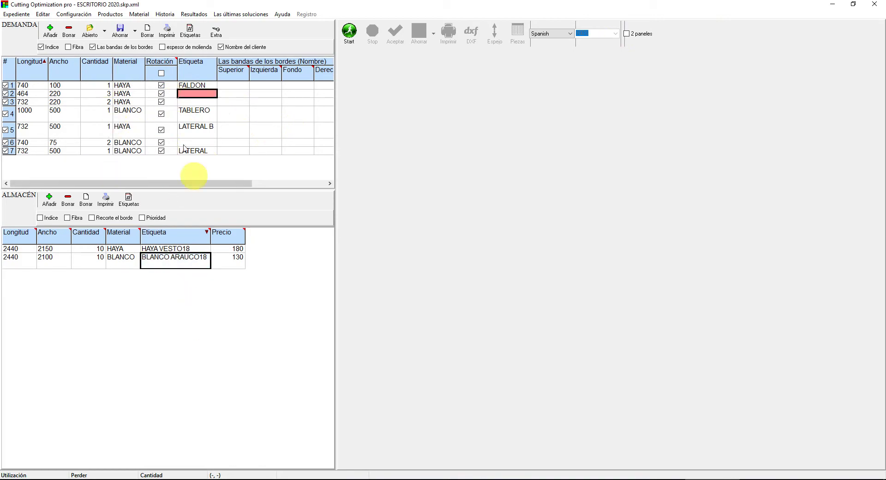
pyautogui.click(832, 5)
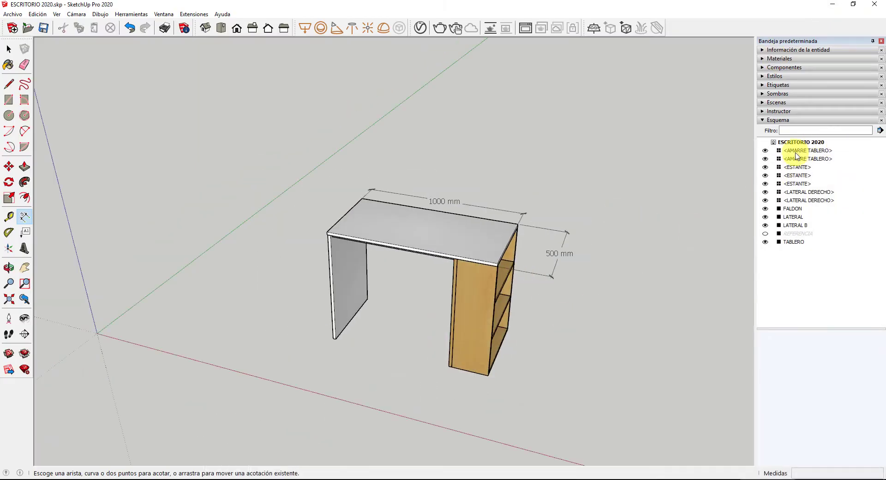
# Hide the TABLERO desk top.
pyautogui.moveTo(467, 296)
pyautogui.mouseDown(button='middle')
pyautogui.moveTo(405, 217)
pyautogui.moveTo(453, 211)
pyautogui.moveTo(431, 239)
pyautogui.mouseUp(button='middle')
pyautogui.press('space')
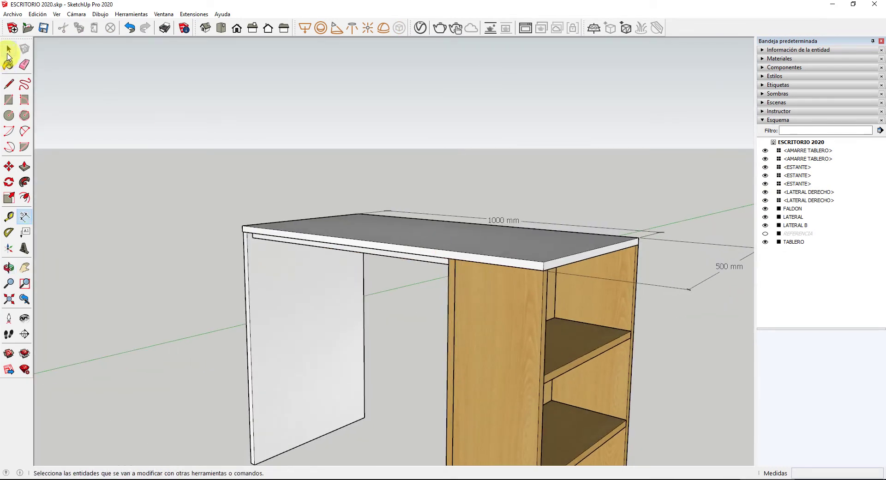
pyautogui.click(790, 242)
pyautogui.click(765, 242)
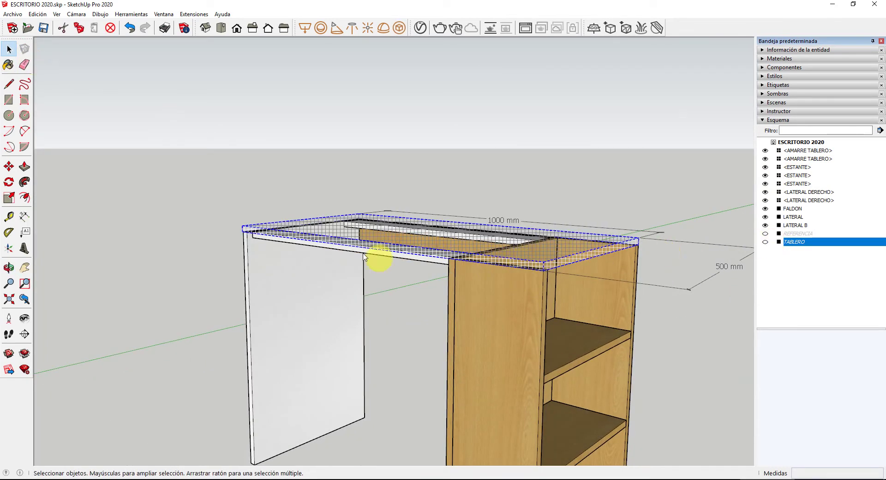
# Delete the back AMARRE TABLERO rail, keeping the front one.
pyautogui.click(340, 350)
pyautogui.moveTo(376, 253)
pyautogui.mouseDown(button='middle')
pyautogui.moveTo(340, 349)
pyautogui.moveTo(393, 390)
pyautogui.moveTo(438, 221)
pyautogui.mouseUp(button='middle')
pyautogui.click(400, 284)
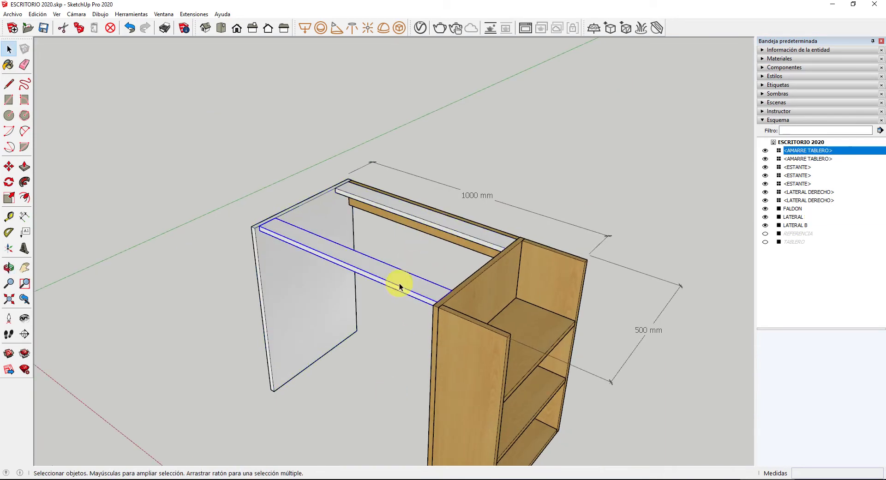
pyautogui.click(450, 221)
pyautogui.click(401, 273)
pyautogui.click(461, 227)
pyautogui.click(418, 295)
pyautogui.moveTo(447, 252); pyautogui.dragTo(368, 313, button='middle')
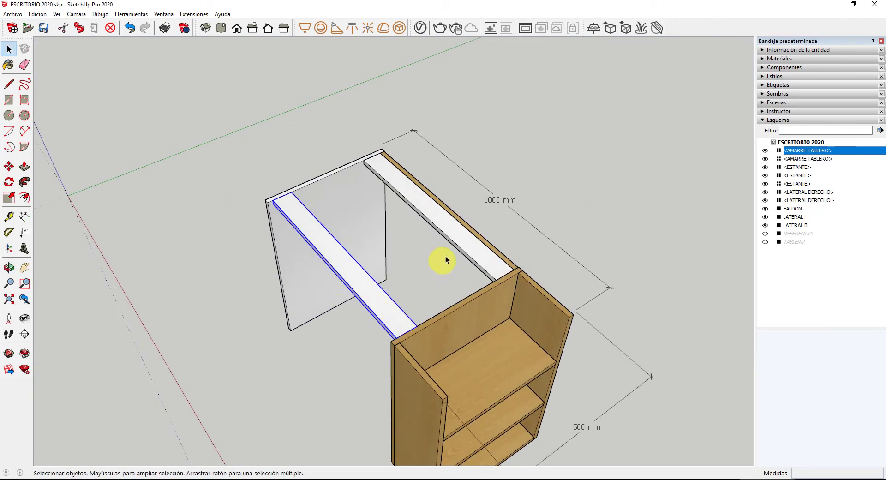
pyautogui.click(455, 243)
pyautogui.press('Delete')
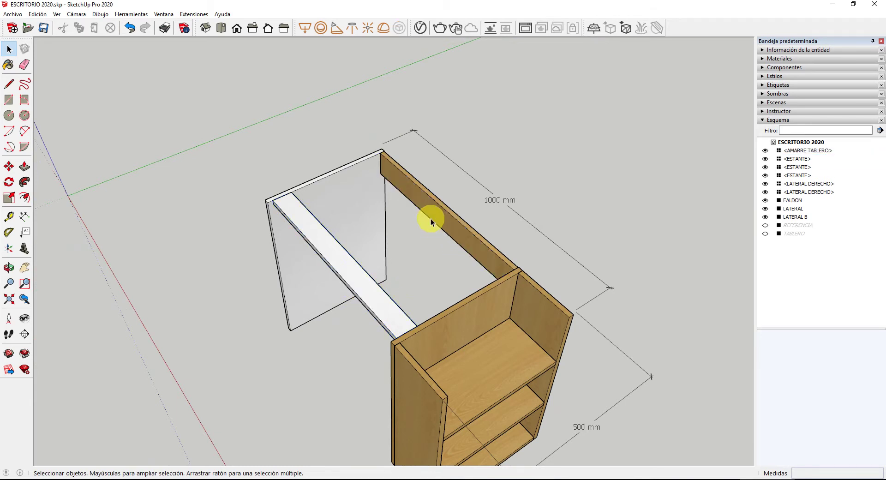
# Explode the front rail component and turn its geometry into a group.
pyautogui.click(807, 150)
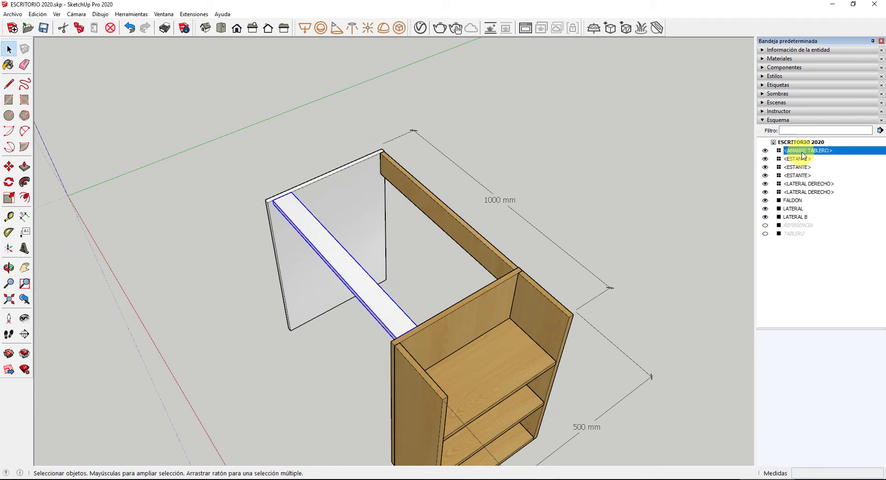
pyautogui.rightClick(360, 286)
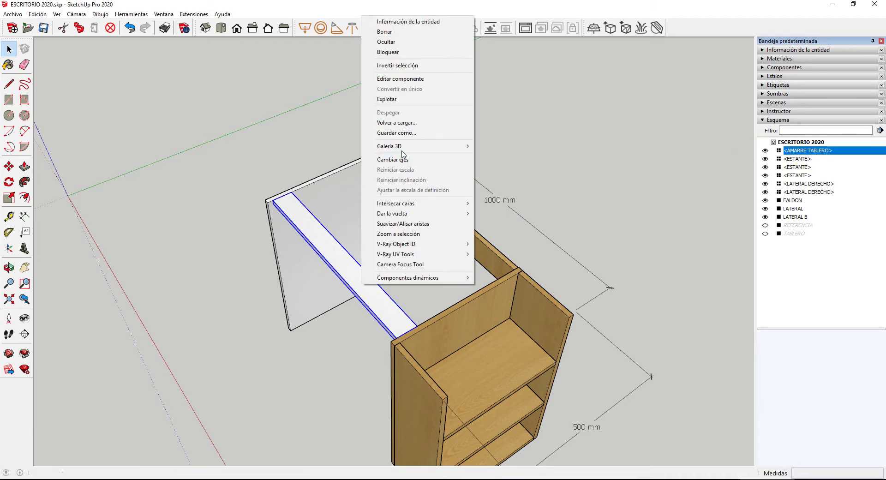
pyautogui.click(403, 99)
pyautogui.moveTo(401, 123)
pyautogui.mouseDown(button='middle')
pyautogui.moveTo(341, 382)
pyautogui.moveTo(370, 366)
pyautogui.mouseUp(button='middle')
pyautogui.click(362, 262)
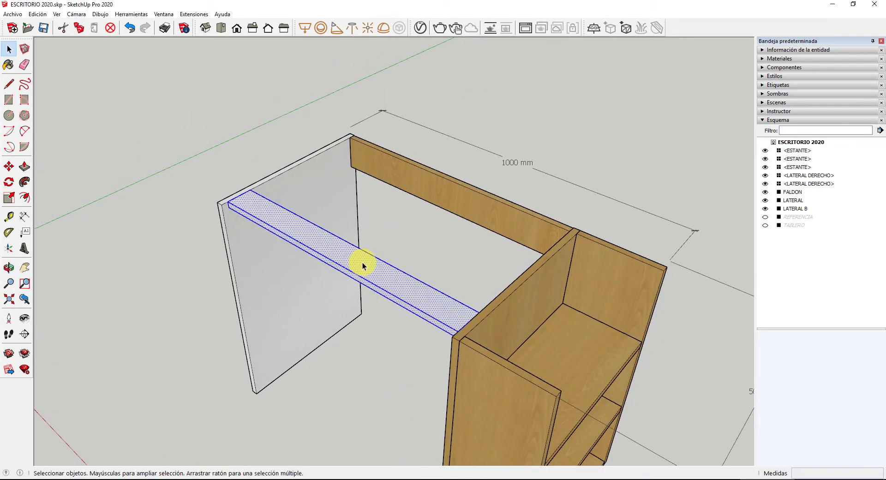
pyautogui.rightClick(362, 262)
pyautogui.click(410, 343)
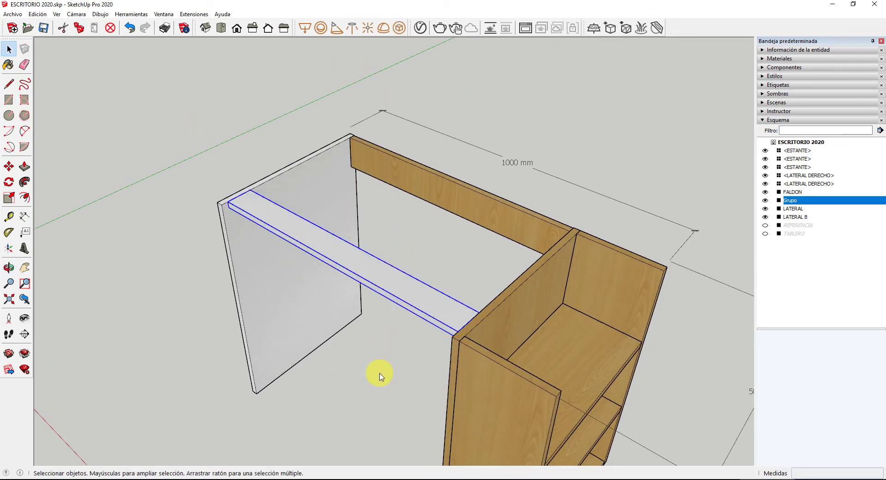
pyautogui.click(378, 374)
pyautogui.moveTo(377, 373); pyautogui.dragTo(371, 330, button='middle')
# Rename the new rail group AMARRE.
pyautogui.doubleClick(798, 201)
pyautogui.write('AMARRE')
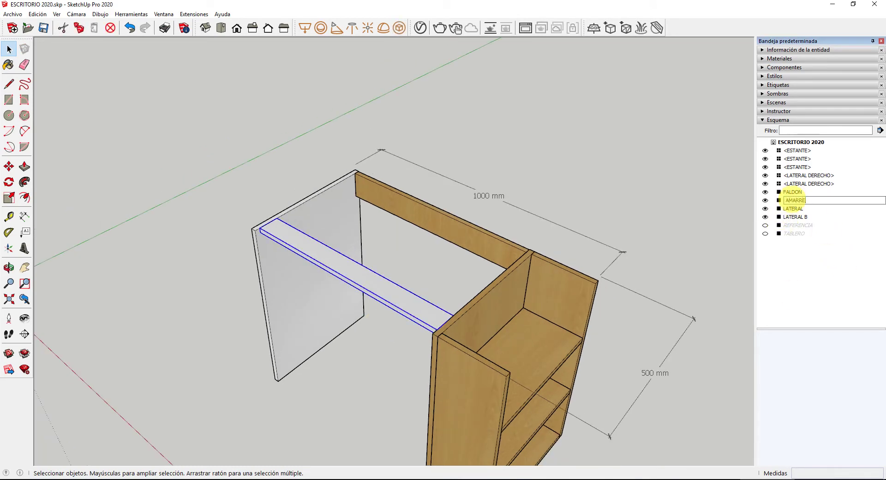
pyautogui.click(658, 198)
pyautogui.moveTo(518, 213)
pyautogui.mouseDown(button='middle')
pyautogui.moveTo(388, 253)
pyautogui.moveTo(386, 265)
pyautogui.mouseUp(button='middle')
# Delete the dark 'Material' from the model, replacing it with the default, and pick BLANCO.
pyautogui.doubleClick(387, 254)
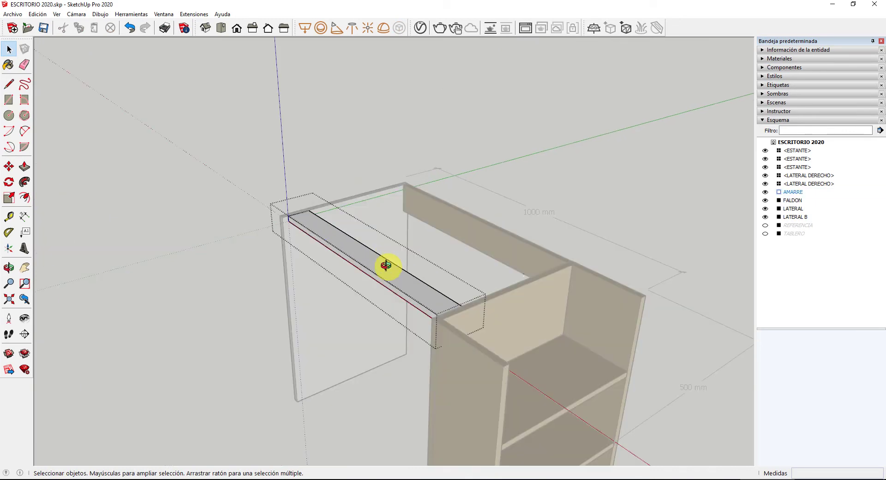
pyautogui.click(773, 121)
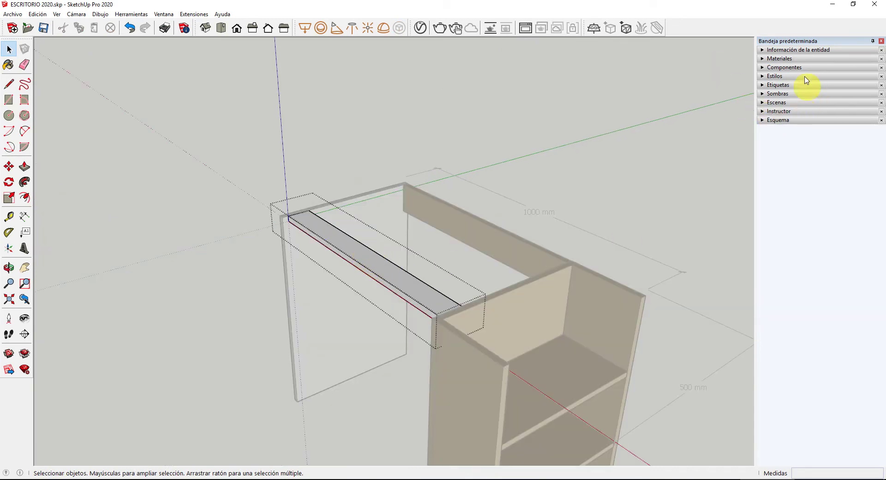
pyautogui.click(790, 60)
pyautogui.click(769, 134)
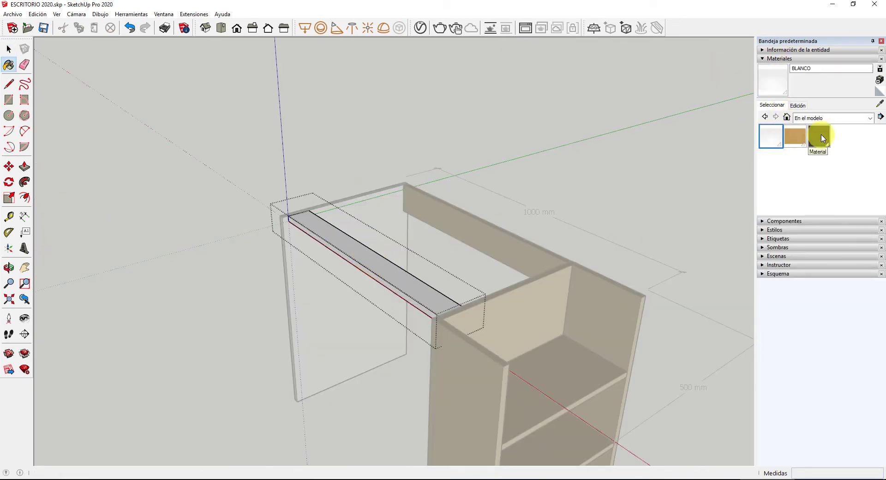
pyautogui.click(824, 143)
pyautogui.rightClick(824, 145)
pyautogui.click(814, 152)
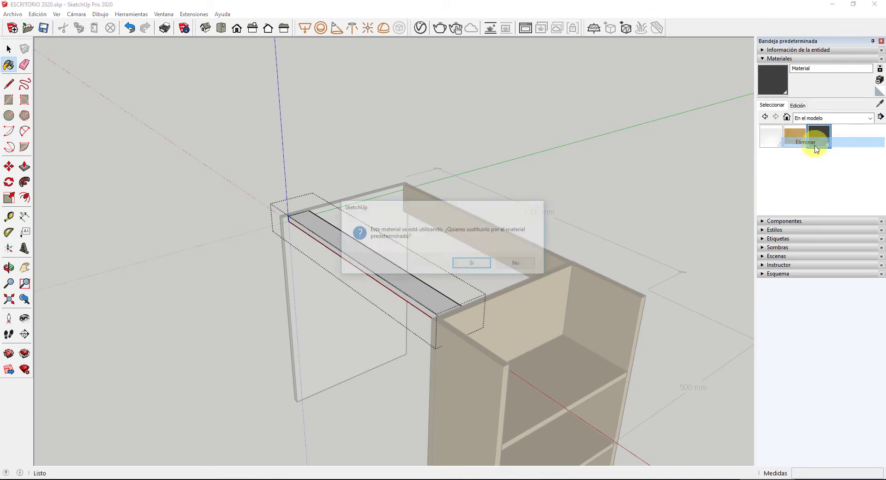
pyautogui.click(473, 263)
pyautogui.click(770, 136)
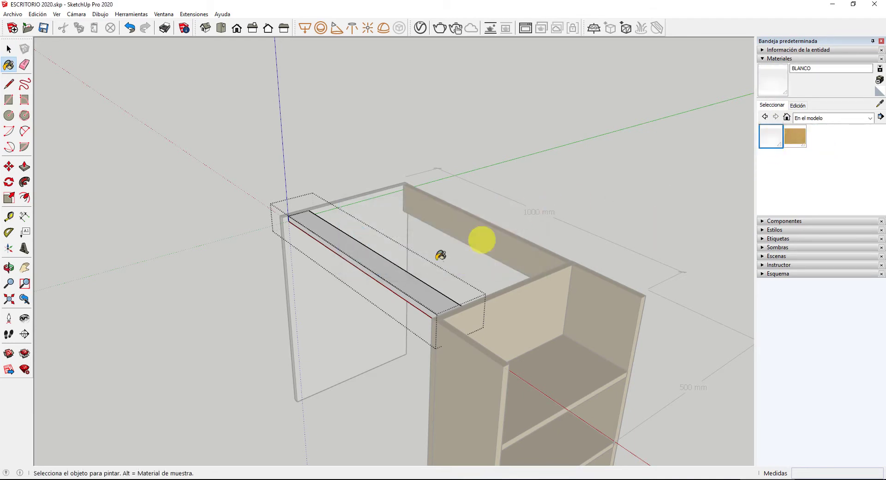
# Paint the whole AMARRE rail plank with the white BLANCO material.
pyautogui.click(9, 48)
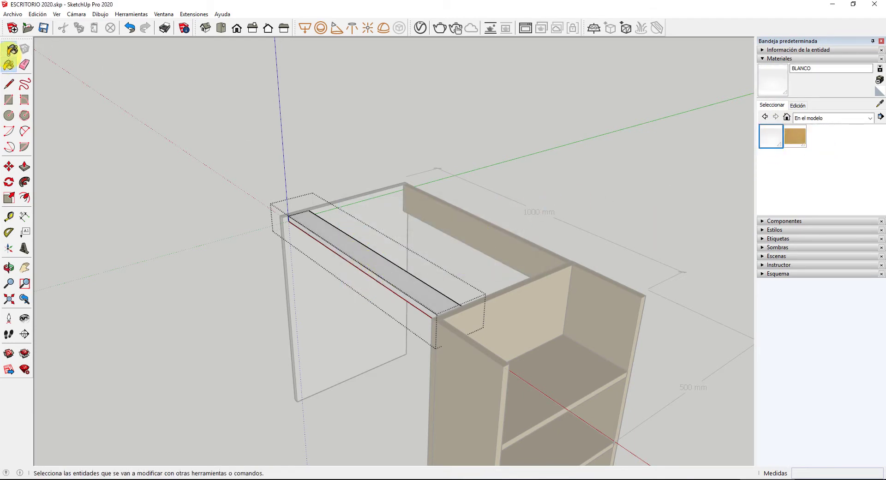
pyautogui.scroll(3, 353, 267)
pyautogui.click(395, 253)
pyautogui.doubleClick(395, 253)
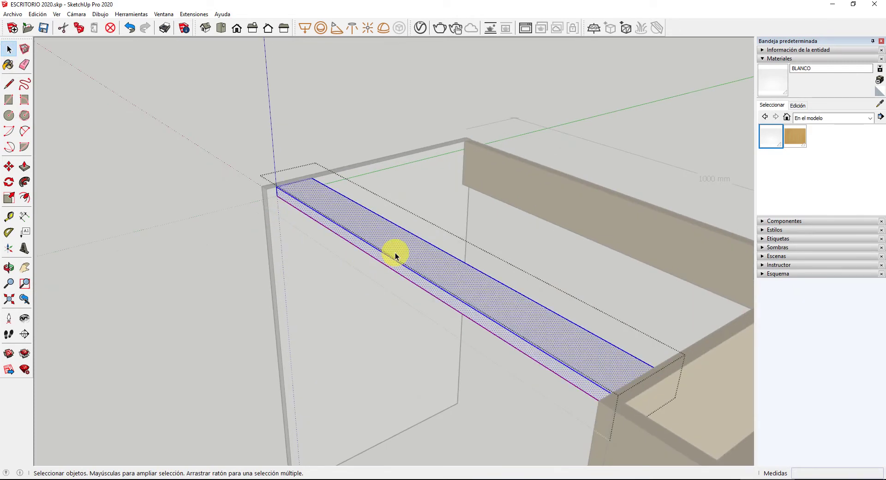
pyautogui.click(9, 66)
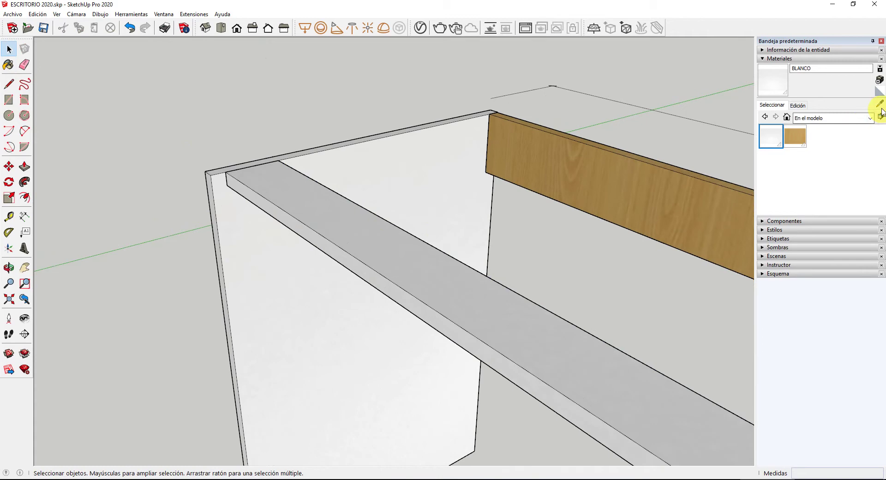
pyautogui.click(879, 105)
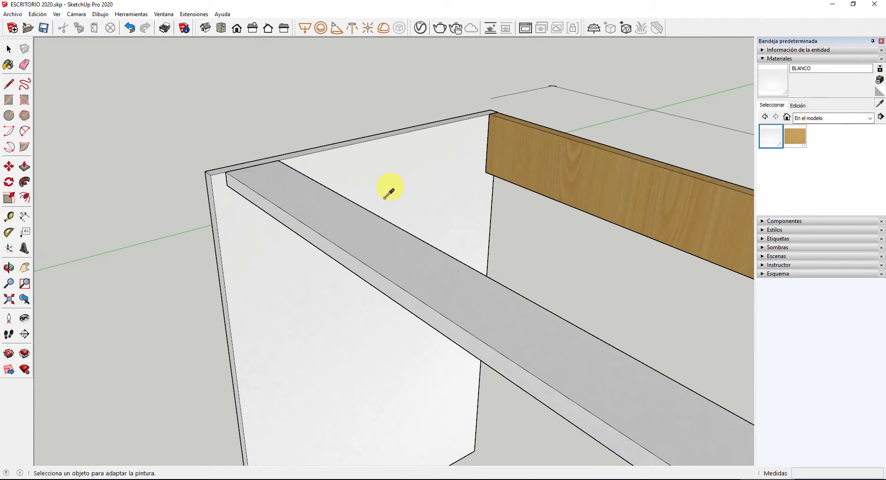
pyautogui.click(9, 48)
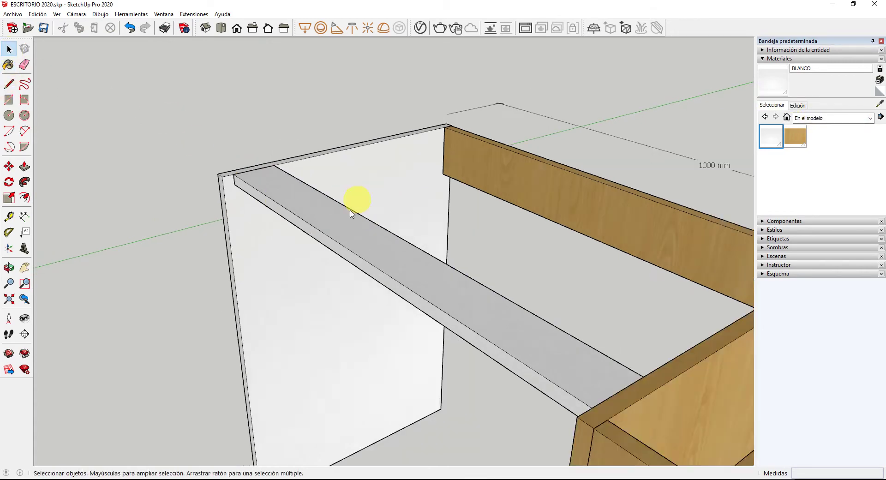
pyautogui.click(305, 212)
# Copy the AMARRE rail beside the brown back apron.
pyautogui.moveTo(358, 199)
pyautogui.mouseDown(button='middle')
pyautogui.moveTo(305, 213)
pyautogui.moveTo(258, 185)
pyautogui.mouseUp(button='middle')
pyautogui.click(9, 166)
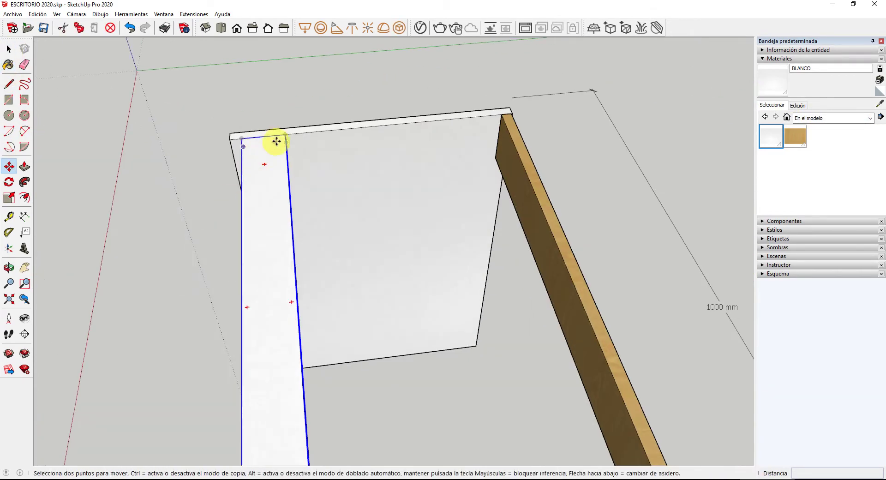
pyautogui.click(285, 134)
pyautogui.click(508, 116)
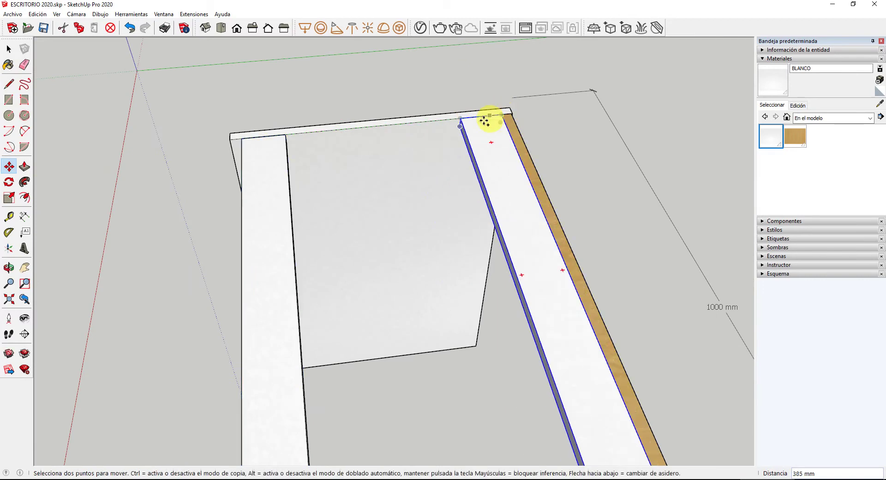
pyautogui.press('space')
pyautogui.moveTo(485, 118); pyautogui.dragTo(499, 160, button='middle')
pyautogui.scroll(-5, 306, 265)
pyautogui.click(305, 265)
pyautogui.moveTo(306, 265); pyautogui.dragTo(207, 221, button='middle')
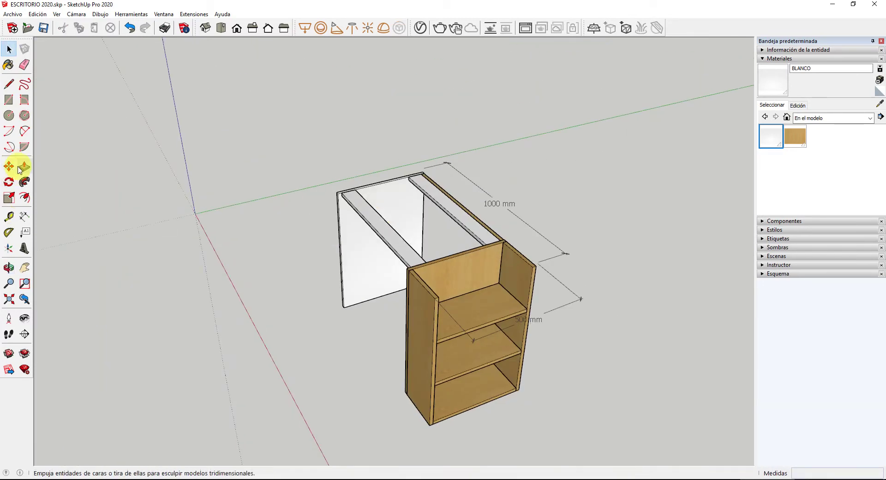
pyautogui.moveTo(322, 283); pyautogui.dragTo(430, 309, button='middle')
# Delete the 1000 mm and 500 mm desktop dimensions.
pyautogui.click(773, 80)
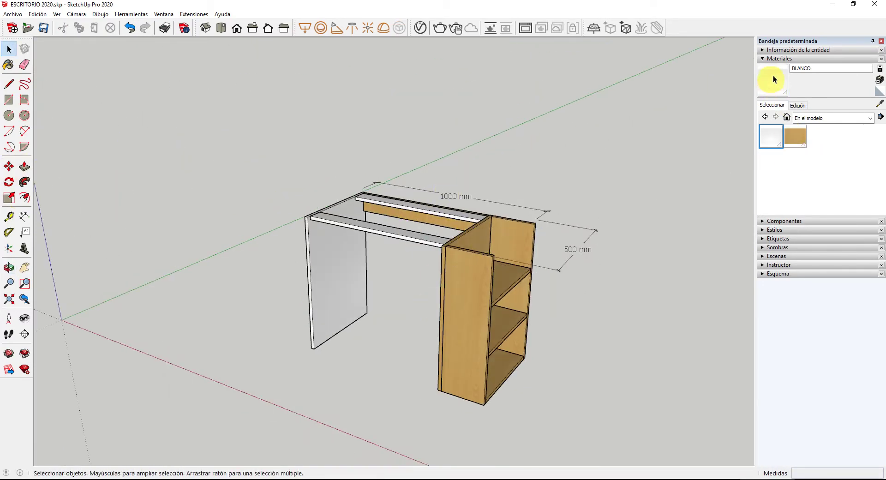
pyautogui.click(783, 60)
pyautogui.click(780, 119)
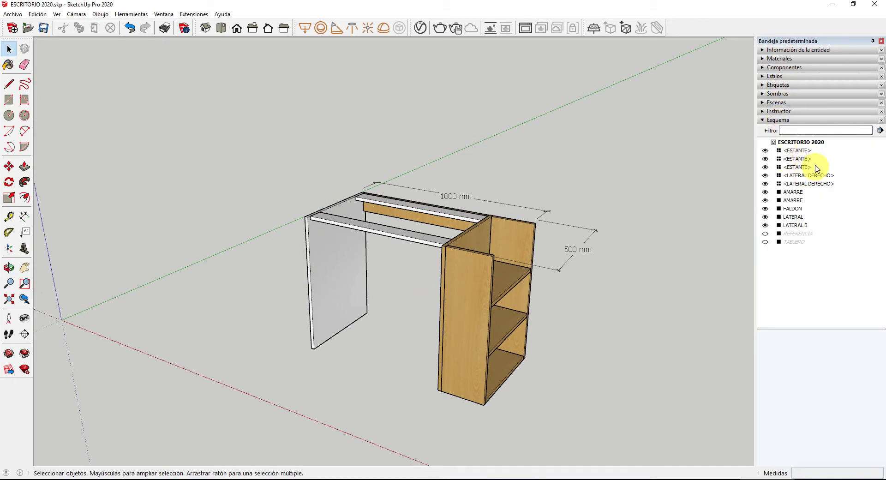
pyautogui.click(804, 159)
pyautogui.click(803, 168)
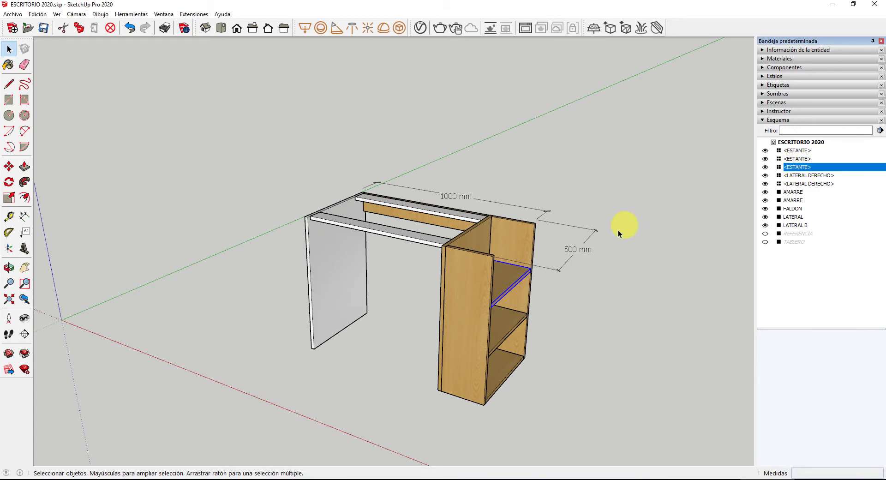
pyautogui.moveTo(618, 229); pyautogui.dragTo(416, 286, button='middle')
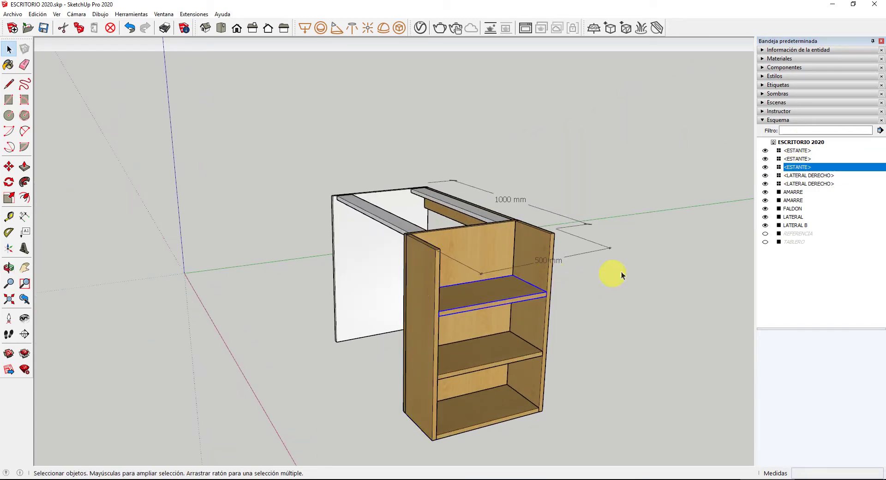
pyautogui.moveTo(621, 275); pyautogui.dragTo(582, 211)
pyautogui.press('Delete')
# Explode the middle shelf component into loose geometry.
pyautogui.click(549, 281)
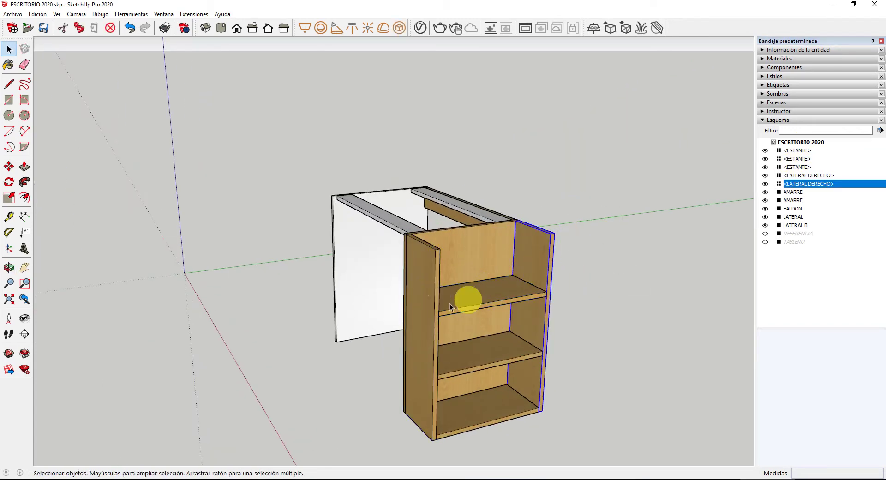
pyautogui.click(429, 305)
pyautogui.click(795, 151)
pyautogui.moveTo(519, 370); pyautogui.dragTo(471, 302, button='middle')
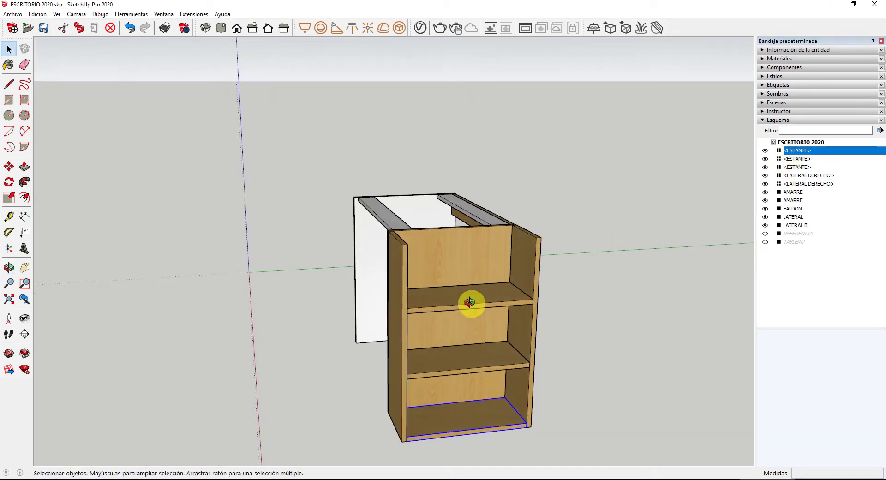
pyautogui.click(470, 303)
pyautogui.scroll(2, 494, 303)
pyautogui.rightClick(465, 309)
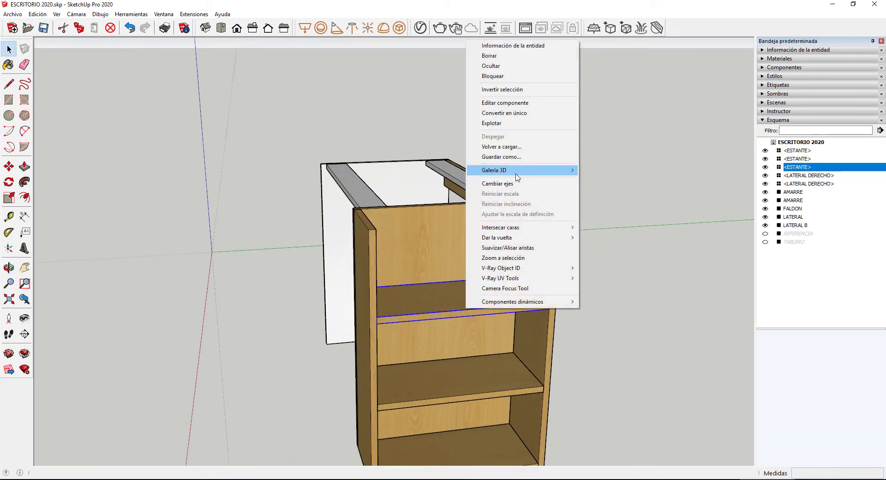
pyautogui.click(491, 123)
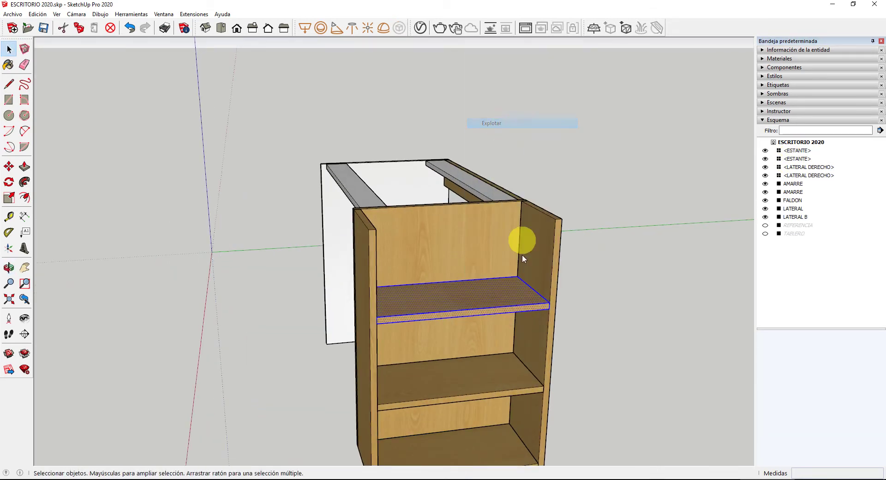
# Group the loose shelf geometry and name the group ESTANTE.
pyautogui.moveTo(522, 254); pyautogui.dragTo(479, 306, button='middle')
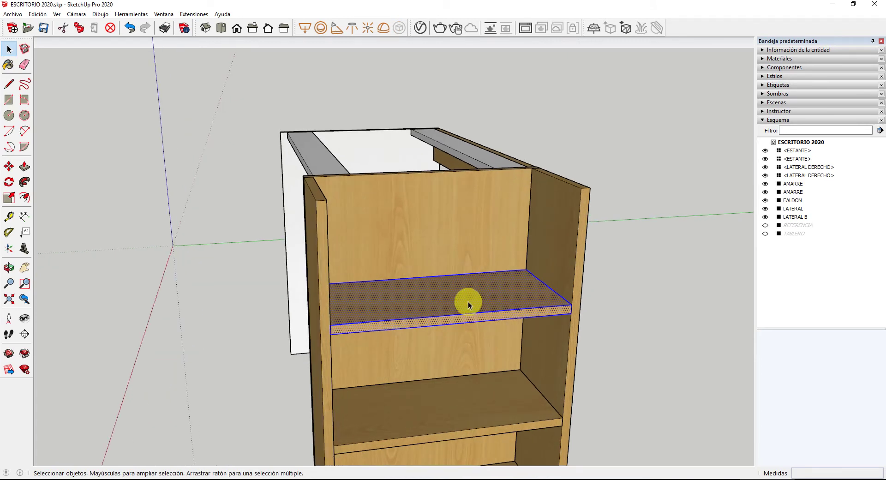
pyautogui.rightClick(468, 301)
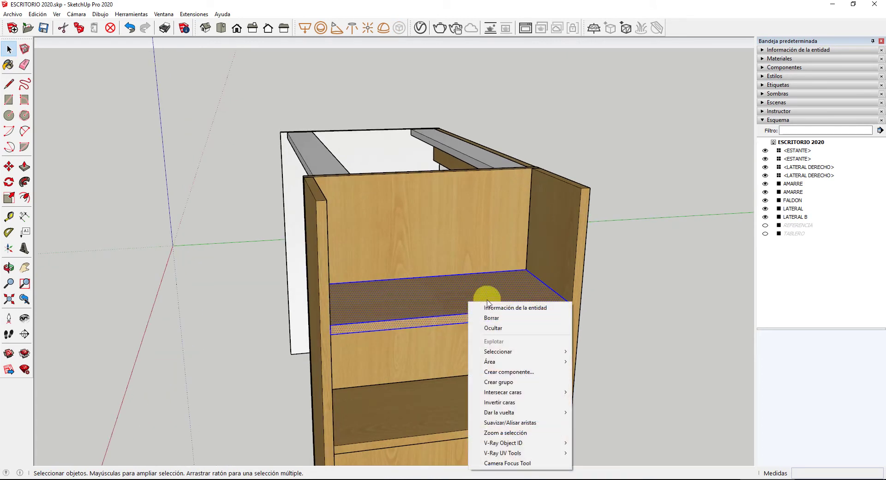
pyautogui.click(452, 315)
pyautogui.rightClick(451, 311)
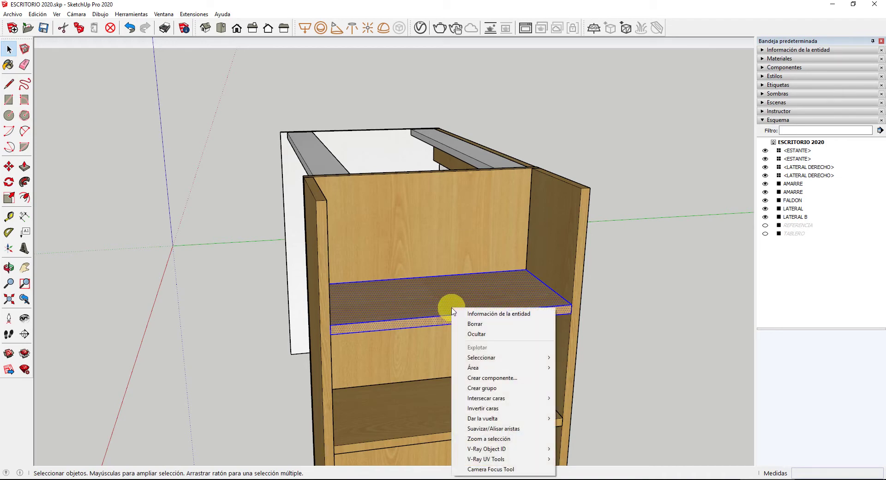
pyautogui.click(489, 389)
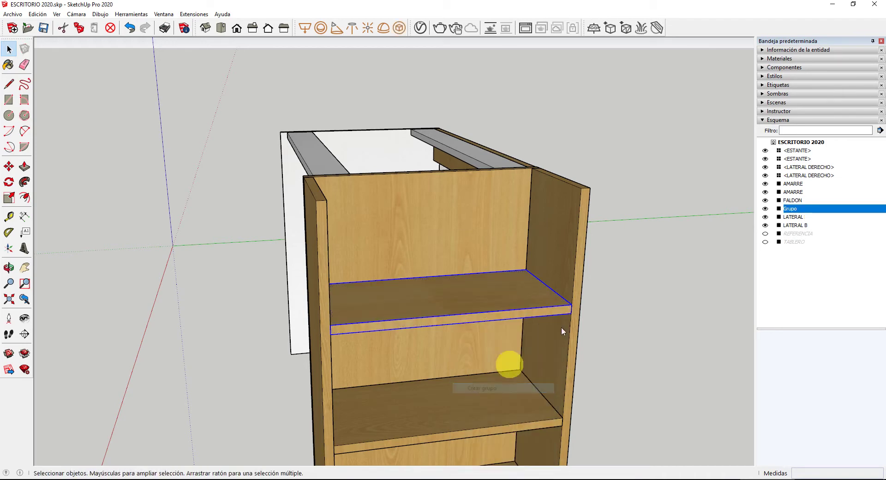
pyautogui.click(791, 210)
pyautogui.write('ESTANTE')
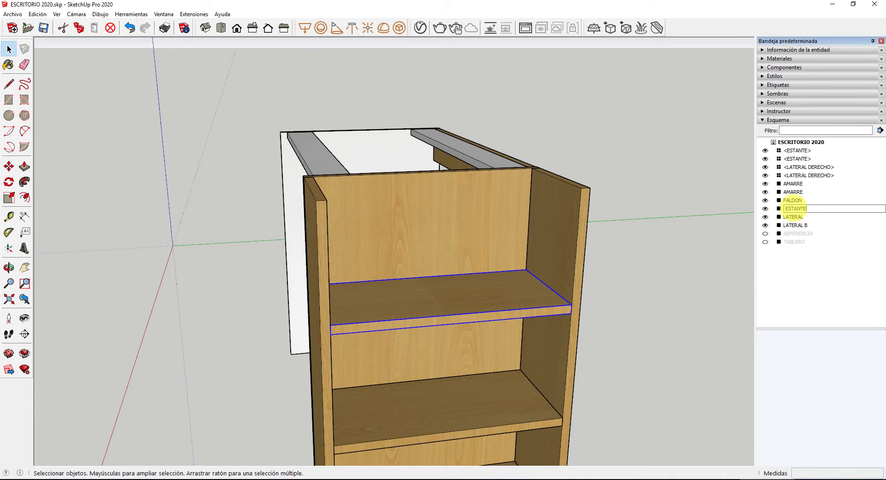
pyautogui.press('Return')
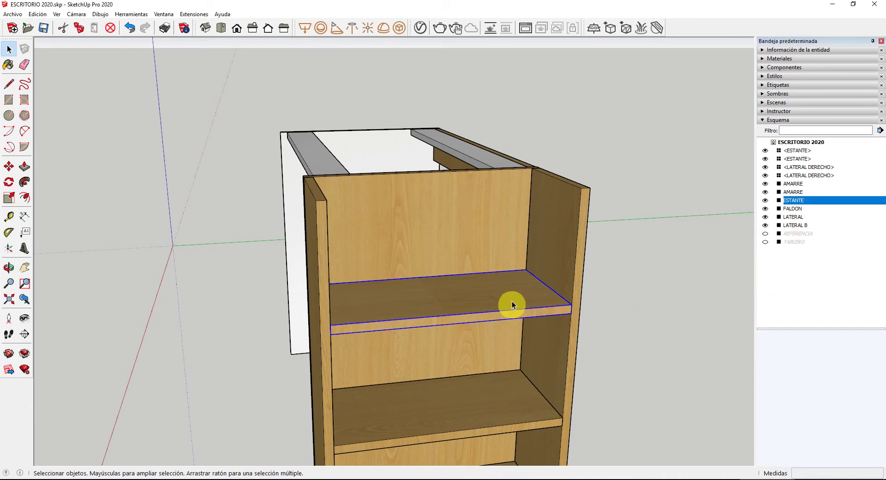
# Open the ESTANTE group and pick the HAYA wood material from the model's materials.
pyautogui.doubleClick(495, 298)
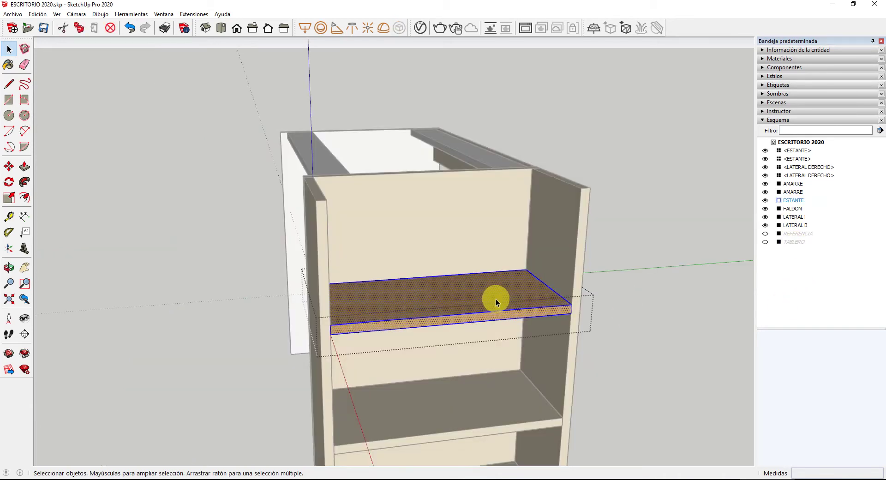
pyautogui.click(773, 121)
pyautogui.click(794, 62)
pyautogui.click(795, 136)
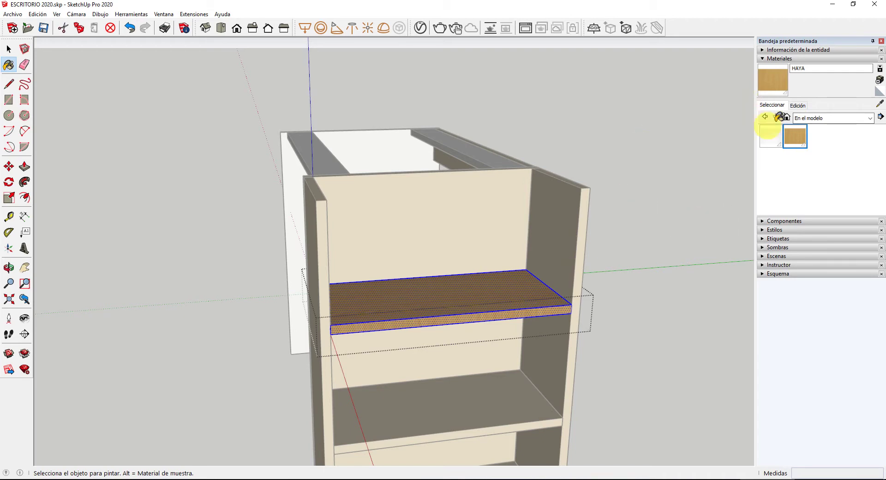
# Paint the shelf with HAYA, close the group, and select the upper shelf.
pyautogui.click(9, 49)
pyautogui.click(177, 199)
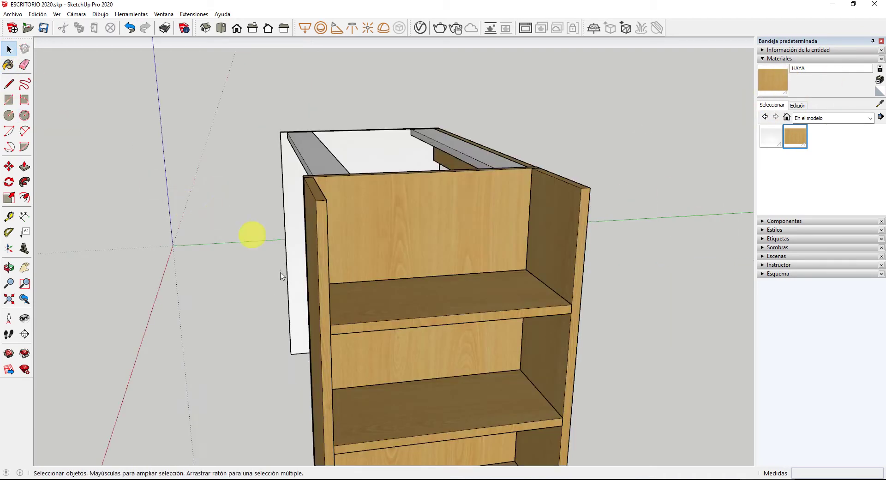
pyautogui.moveTo(253, 232); pyautogui.dragTo(411, 313, button='middle')
pyautogui.click(411, 313)
pyautogui.moveTo(453, 284); pyautogui.dragTo(450, 370, button='middle')
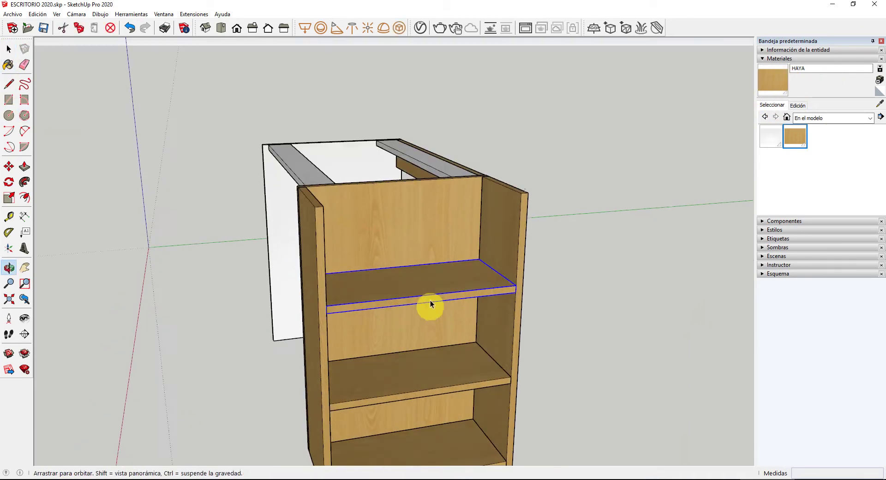
pyautogui.scroll(-2, 450, 374)
pyautogui.scroll(-2, 475, 375)
pyautogui.scroll(3, 452, 378)
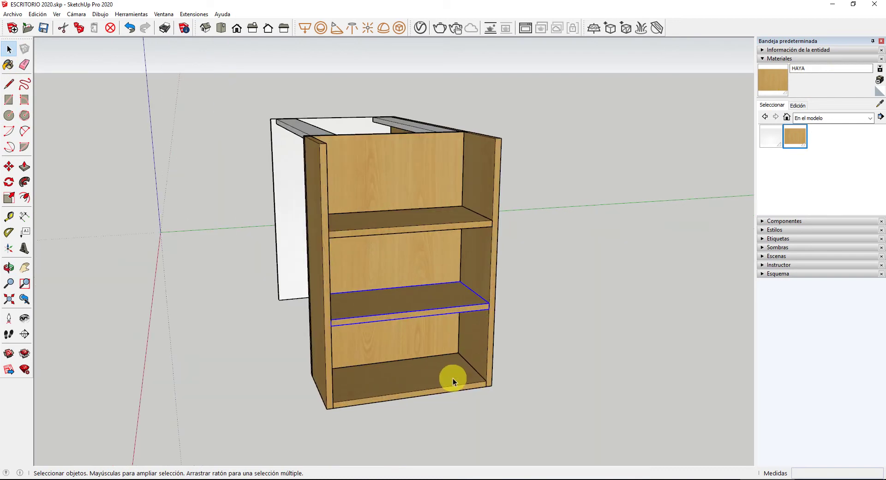
pyautogui.click(465, 231)
pyautogui.scroll(2, 489, 244)
pyautogui.scroll(1, 490, 219)
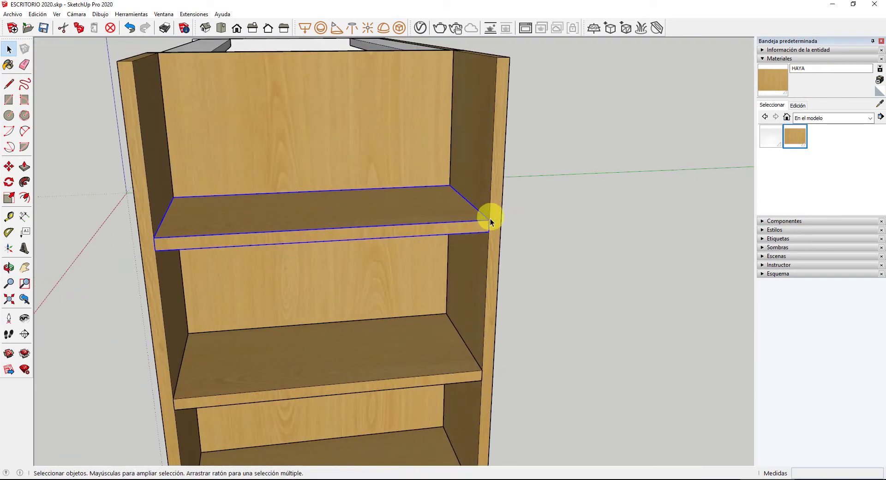
pyautogui.scroll(-1, 488, 259)
# Copy the shelf 244 mm down to the lower shelf position.
pyautogui.click(9, 166)
pyautogui.scroll(1, 491, 245)
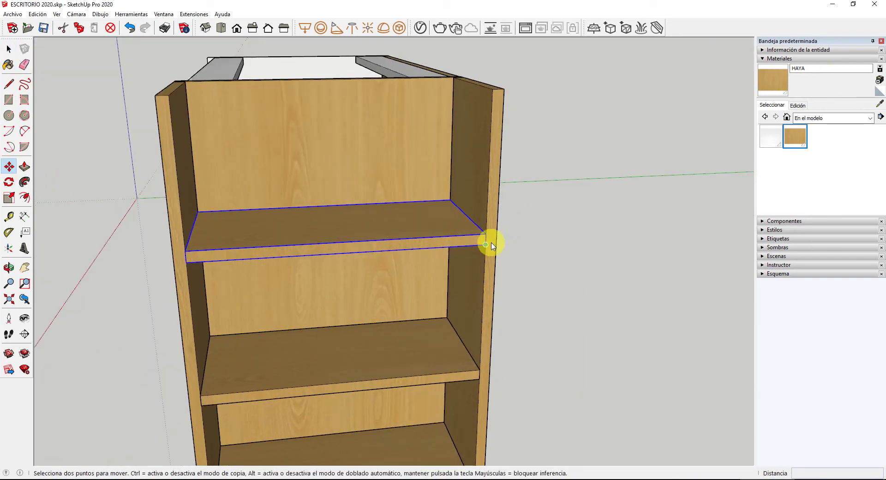
pyautogui.keyDown('ctrl'); pyautogui.moveTo(487, 234); pyautogui.dragTo(475, 369); pyautogui.keyUp('ctrl')
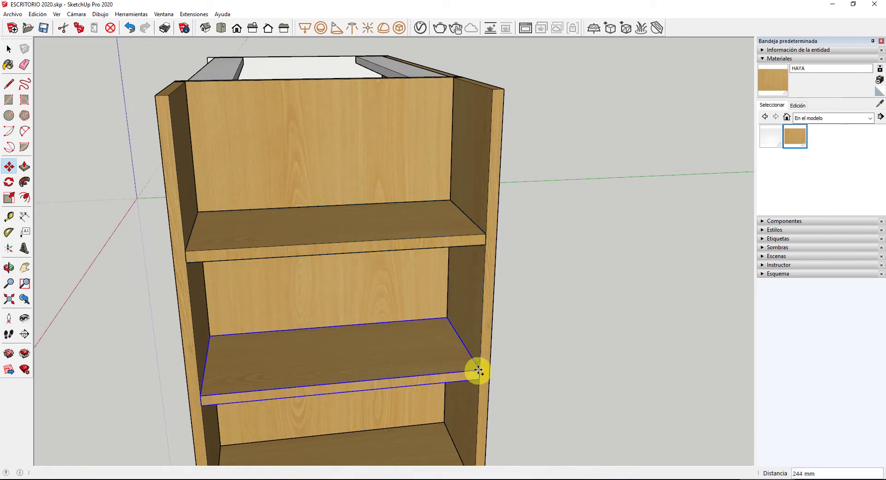
pyautogui.scroll(-3, 496, 364)
pyautogui.scroll(2, 495, 363)
pyautogui.click(490, 311)
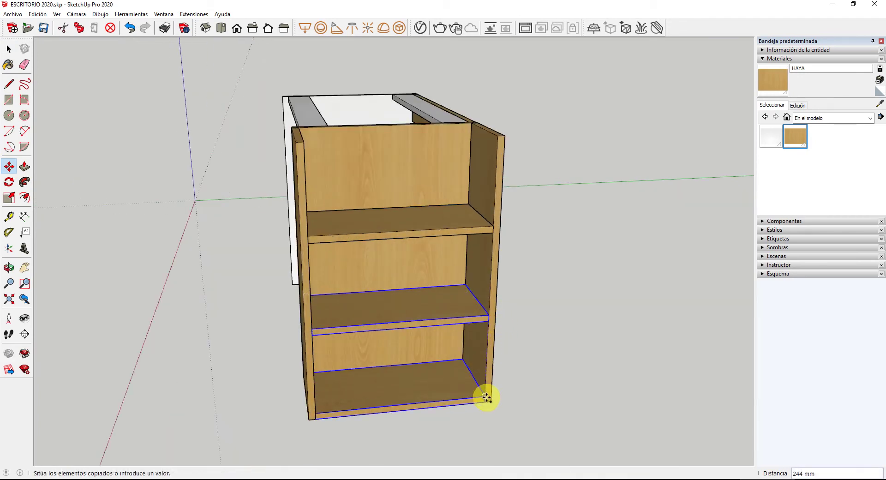
pyautogui.press('Escape')
pyautogui.press('space')
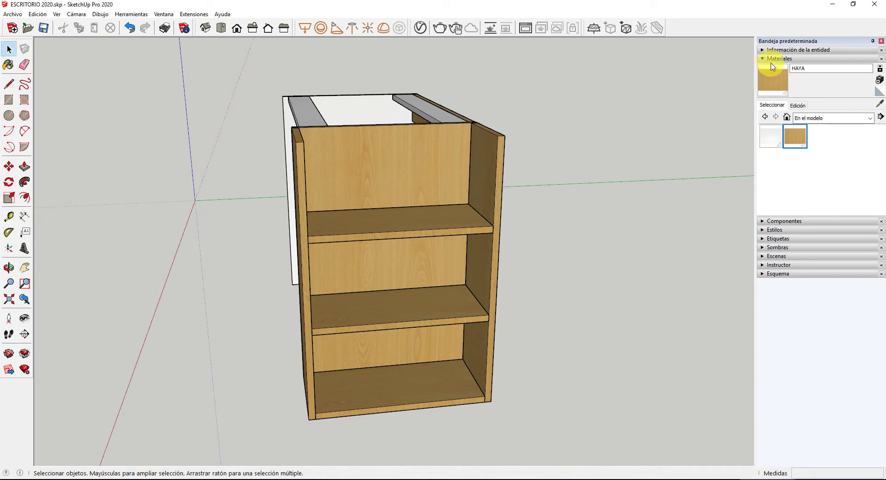
pyautogui.click(775, 59)
pyautogui.click(780, 120)
# Delete both old <ESTANTE> shelf components from the outliner.
pyautogui.click(794, 151)
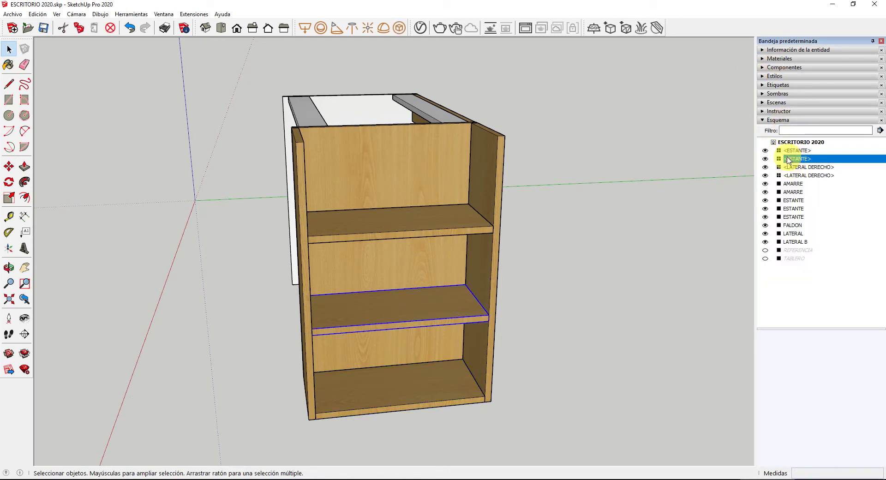
pyautogui.rightClick(786, 150)
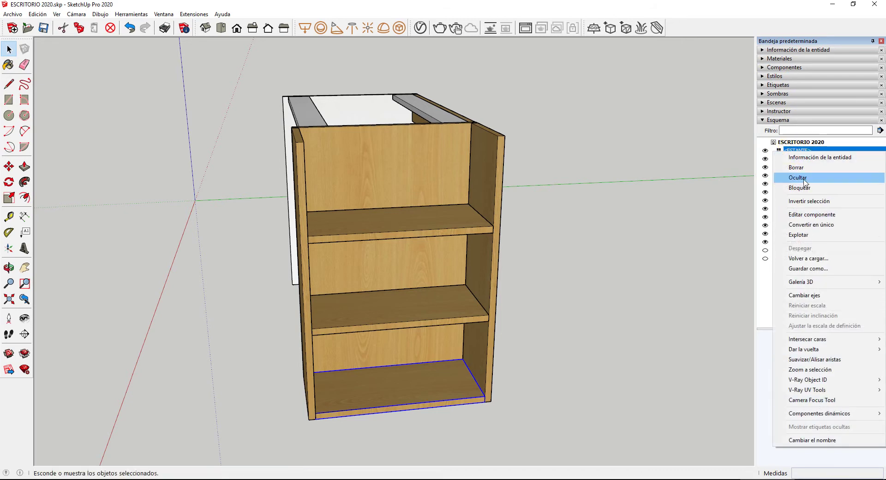
pyautogui.click(795, 154)
pyautogui.click(796, 153)
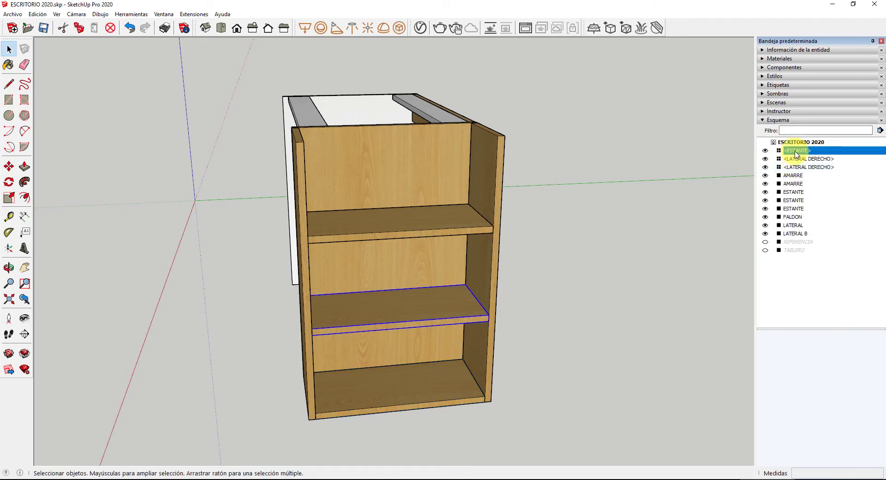
pyautogui.press('Delete')
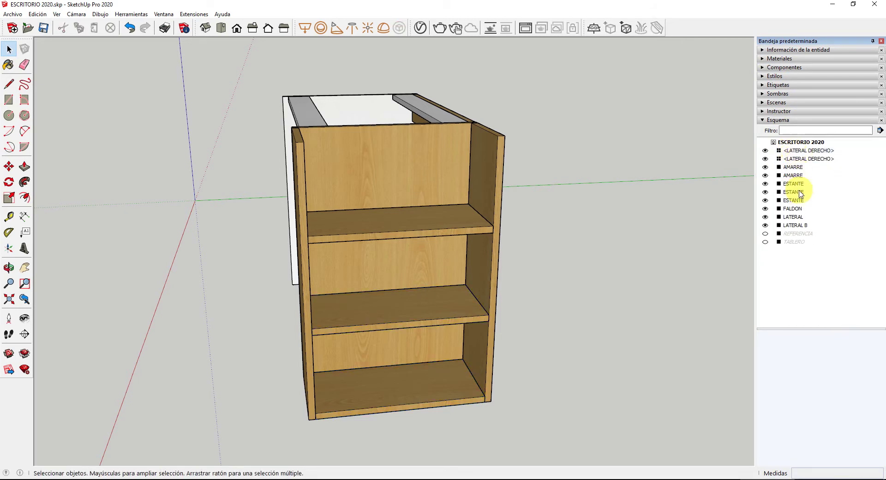
# Check the three ESTANTE groups and the two LATERAL DERECHO panels in the outliner.
pyautogui.click(800, 184)
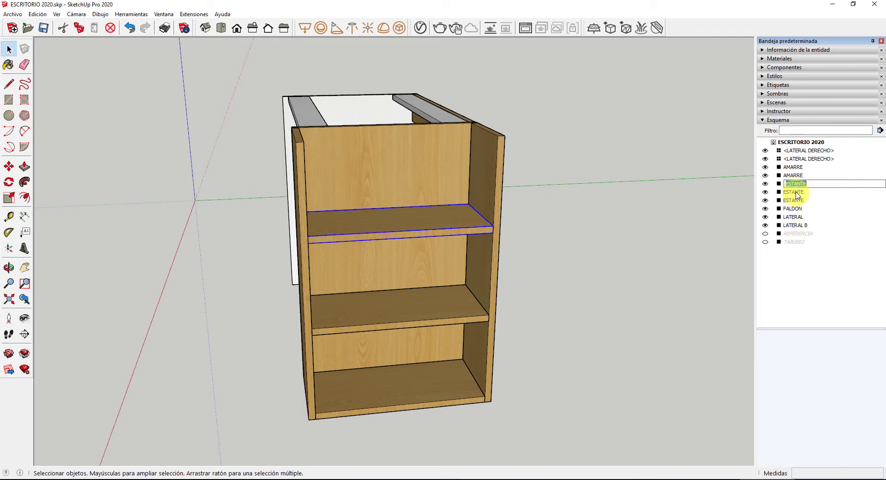
pyautogui.click(798, 192)
pyautogui.click(795, 201)
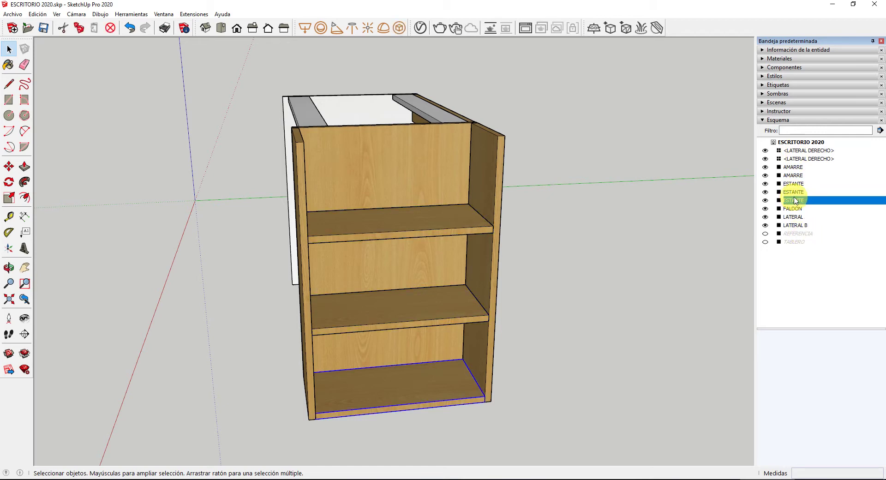
pyautogui.click(677, 295)
pyautogui.click(802, 160)
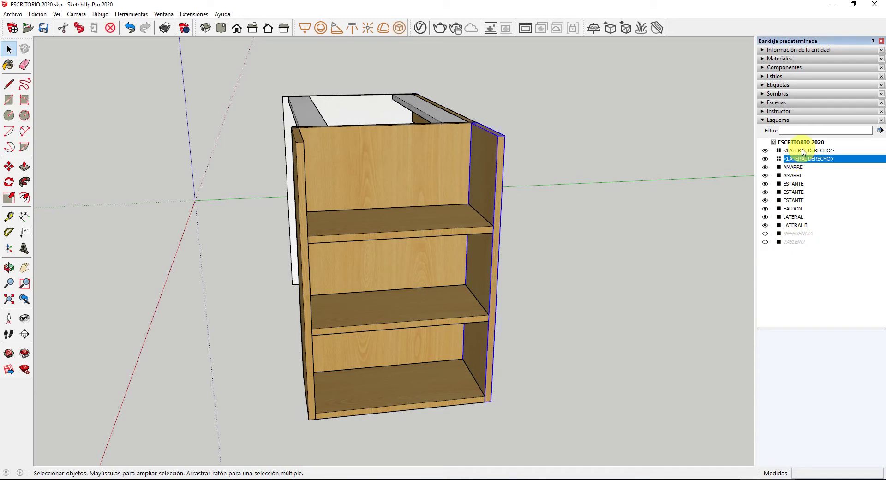
pyautogui.click(793, 151)
pyautogui.moveTo(297, 167); pyautogui.dragTo(376, 181, button='middle')
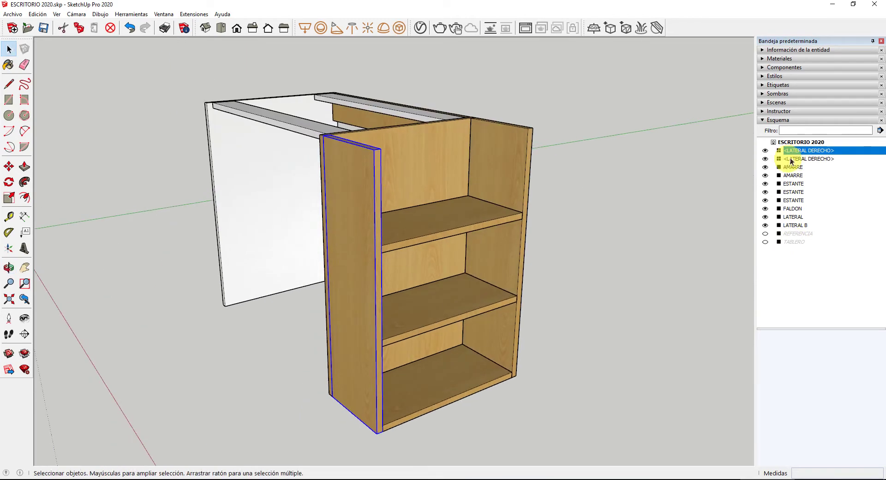
# Hide one LATERAL DERECHO side panel and select the other one.
pyautogui.click(765, 150)
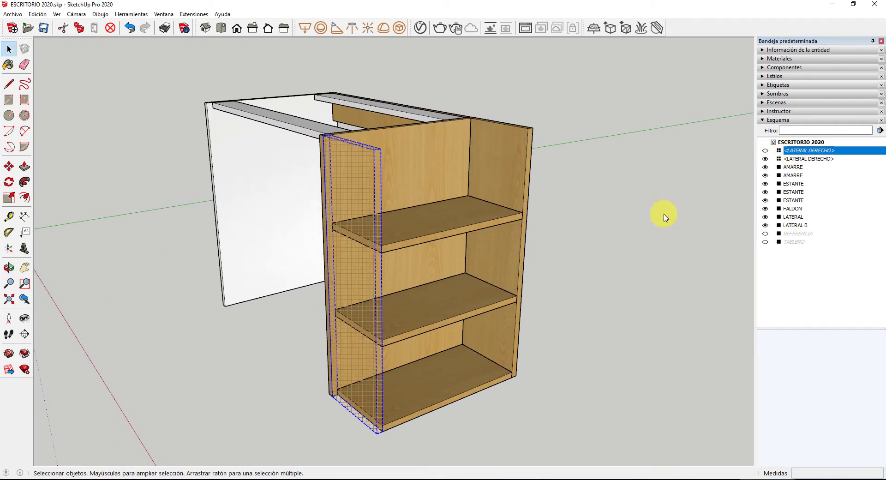
pyautogui.click(662, 213)
pyautogui.click(528, 170)
pyautogui.rightClick(500, 140)
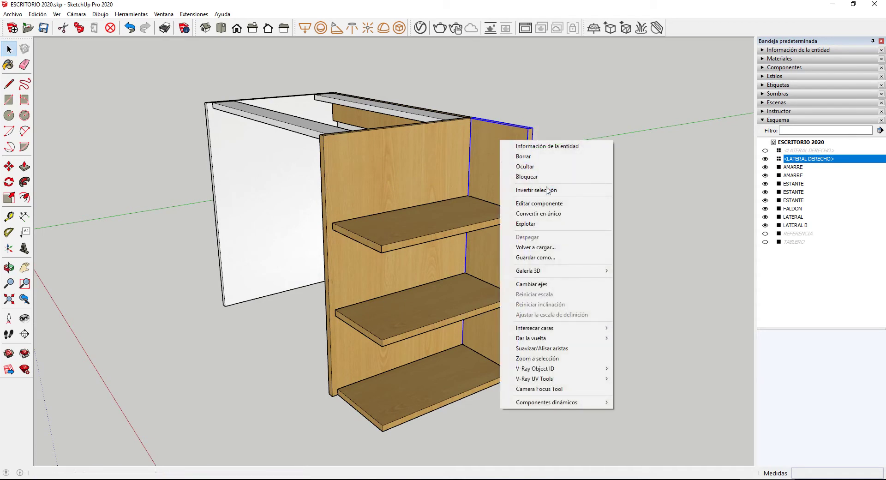
pyautogui.click(736, 174)
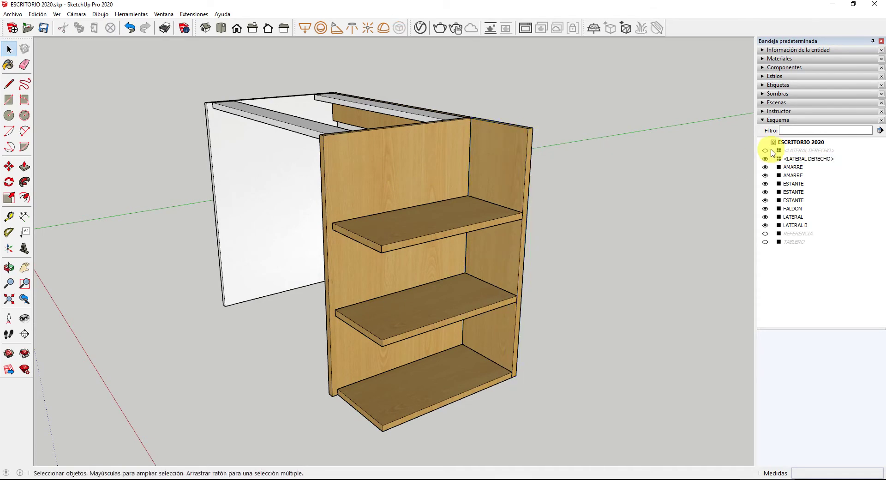
# Explode the right LATERAL DERECHO component and regroup its loose geometry as a plain group.
pyautogui.rightClick(504, 149)
pyautogui.click(530, 234)
pyautogui.moveTo(531, 236)
pyautogui.mouseDown(button='middle')
pyautogui.moveTo(538, 191)
pyautogui.moveTo(493, 160)
pyautogui.mouseUp(button='middle')
pyautogui.rightClick(496, 166)
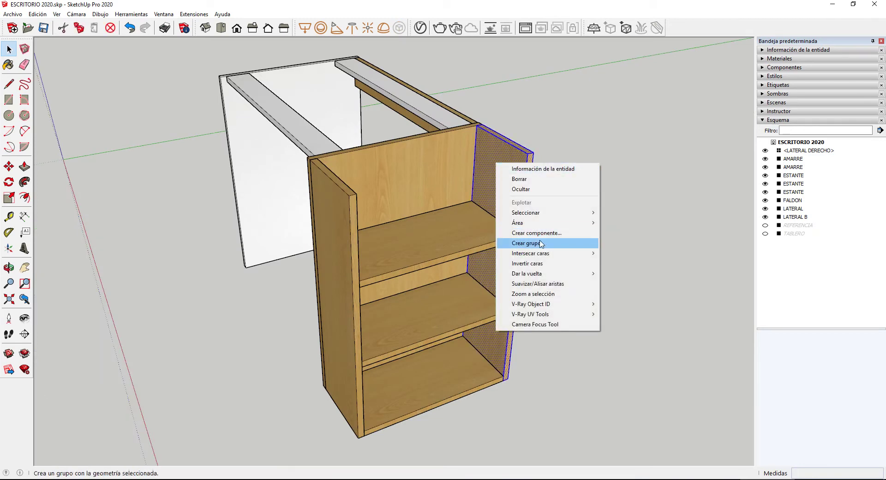
pyautogui.click(535, 245)
# Paint the new panel group with HAYA wood, then select the left front side panel.
pyautogui.doubleClick(499, 159)
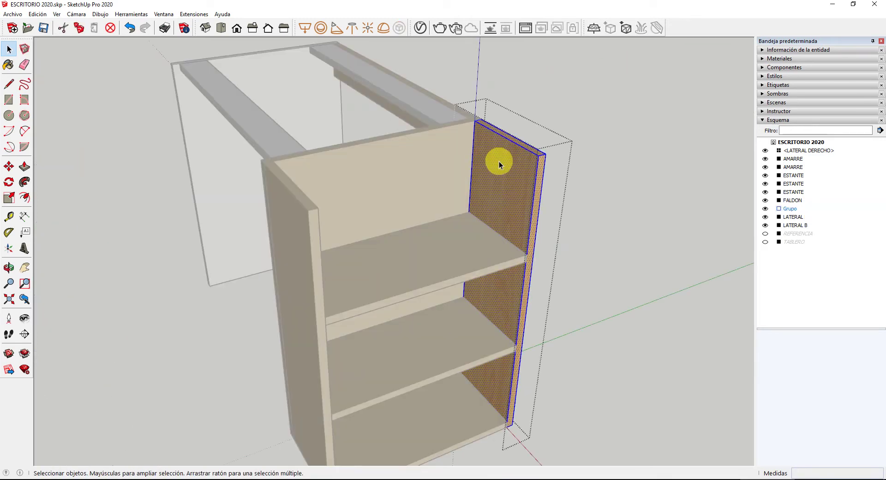
pyautogui.click(784, 58)
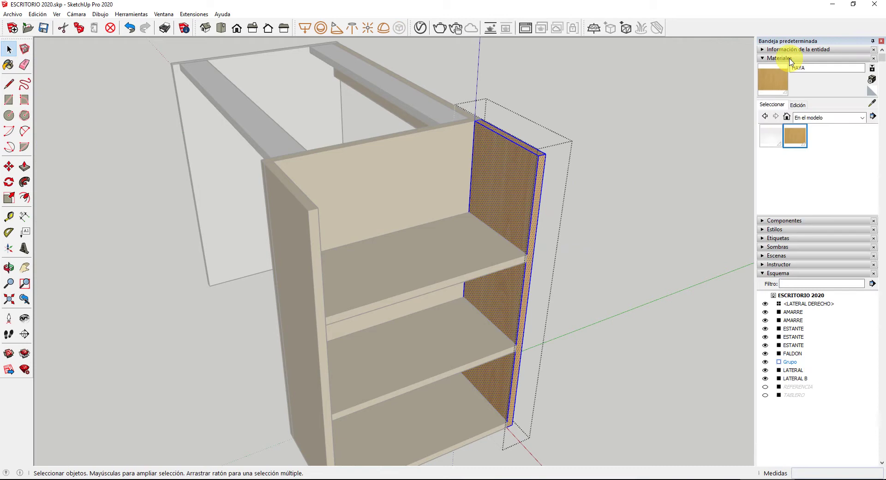
pyautogui.click(798, 145)
pyautogui.scroll(2, 535, 160)
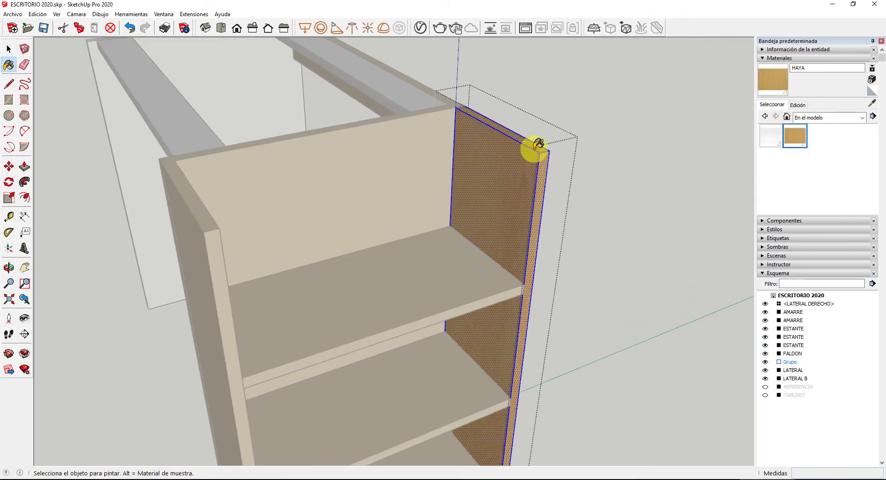
pyautogui.click(537, 144)
pyautogui.press('space')
pyautogui.scroll(-3, 260, 270)
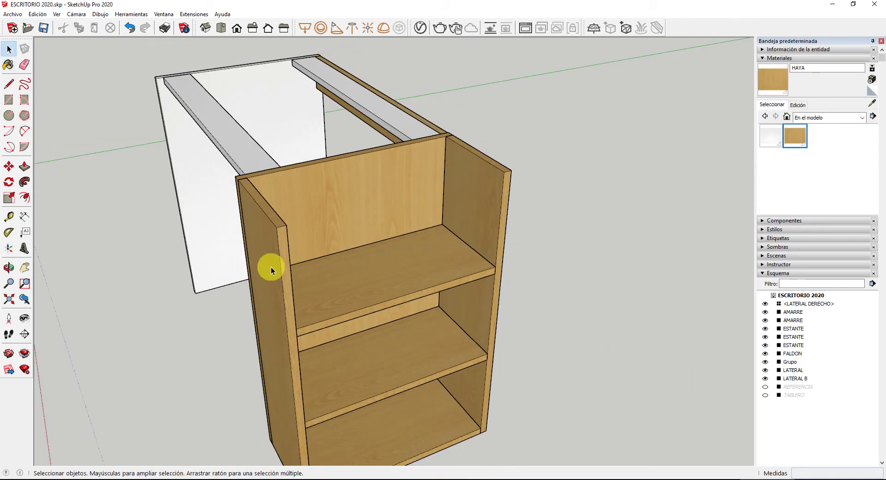
pyautogui.click(271, 267)
pyautogui.moveTo(270, 267); pyautogui.dragTo(382, 278, button='middle')
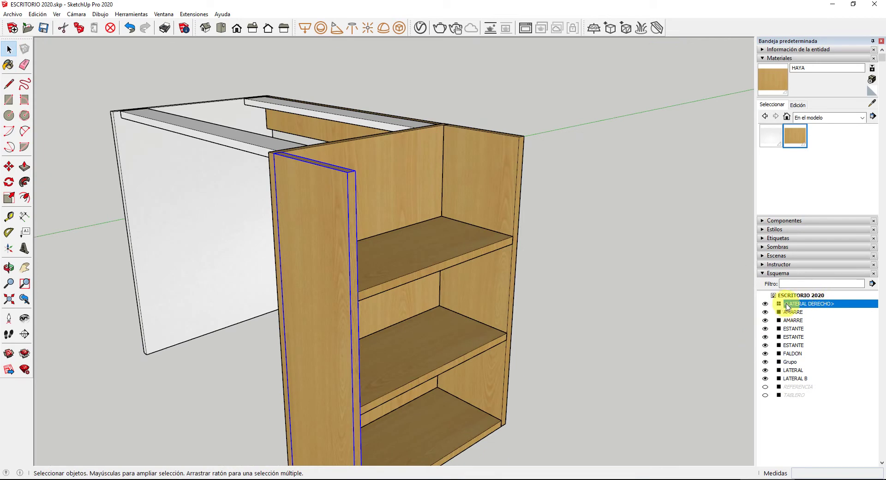
# Delete the left LATERAL DERECHO panel and rename Grupo to LATERAL DERECHO in Esquema.
pyautogui.press('Delete')
pyautogui.click(498, 185)
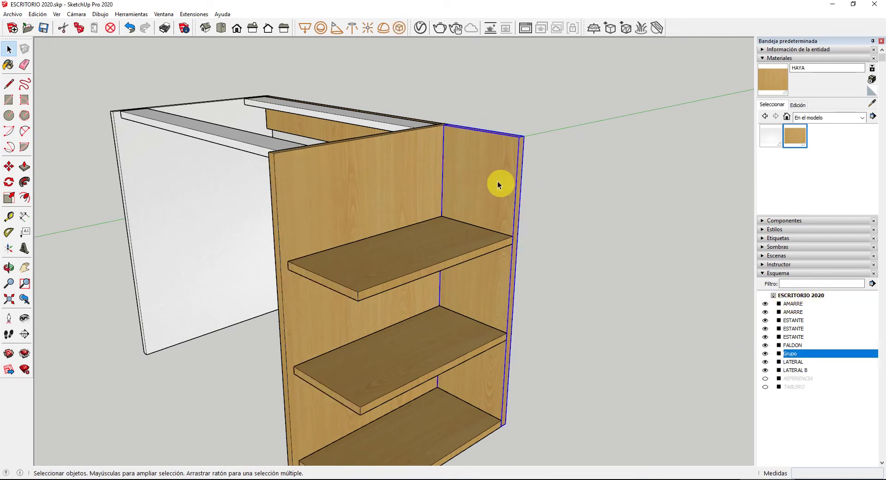
pyautogui.doubleClick(794, 354)
pyautogui.write('LATERAL DERECHO')
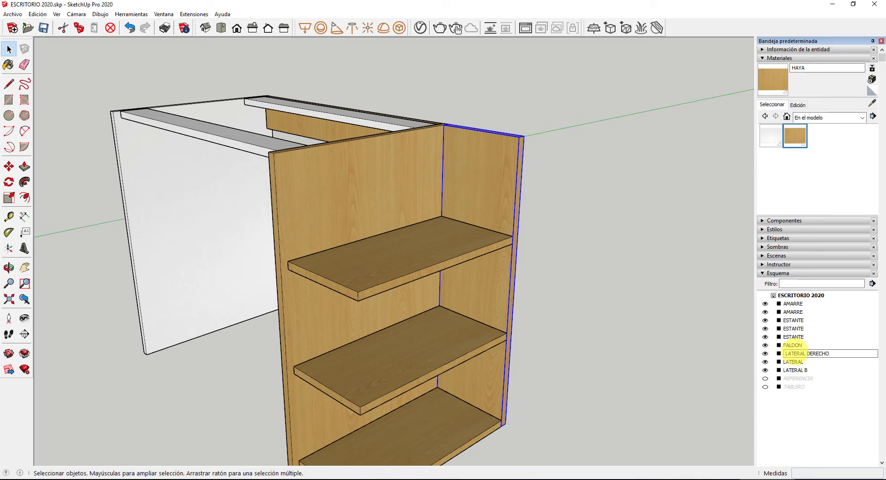
pyautogui.click(687, 368)
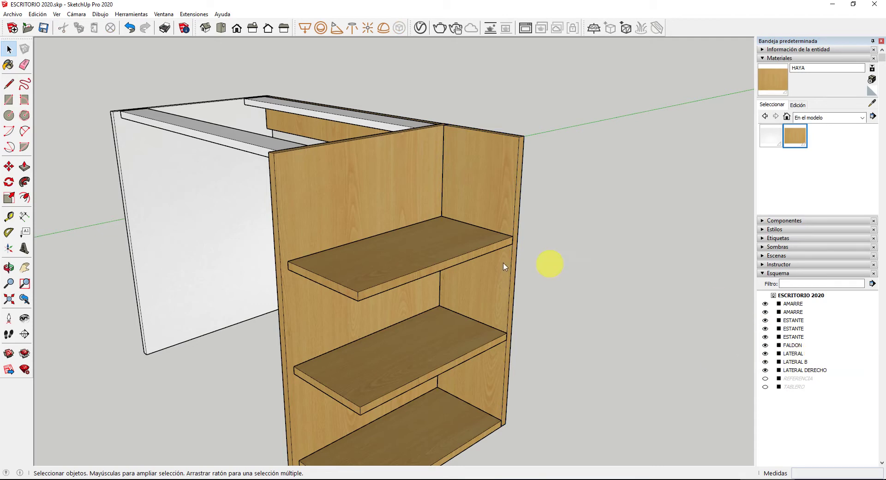
# Copy the renamed LATERAL DERECHO panel with Move to the cabinet's left side.
pyautogui.click(492, 191)
pyautogui.moveTo(400, 148); pyautogui.dragTo(293, 125, button='middle')
pyautogui.click(8, 83)
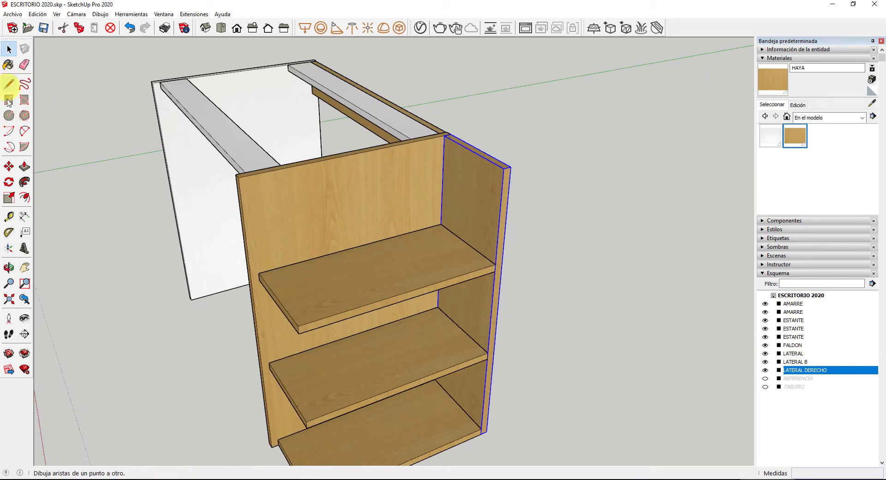
pyautogui.click(8, 166)
pyautogui.moveTo(403, 192); pyautogui.dragTo(372, 199, button='middle')
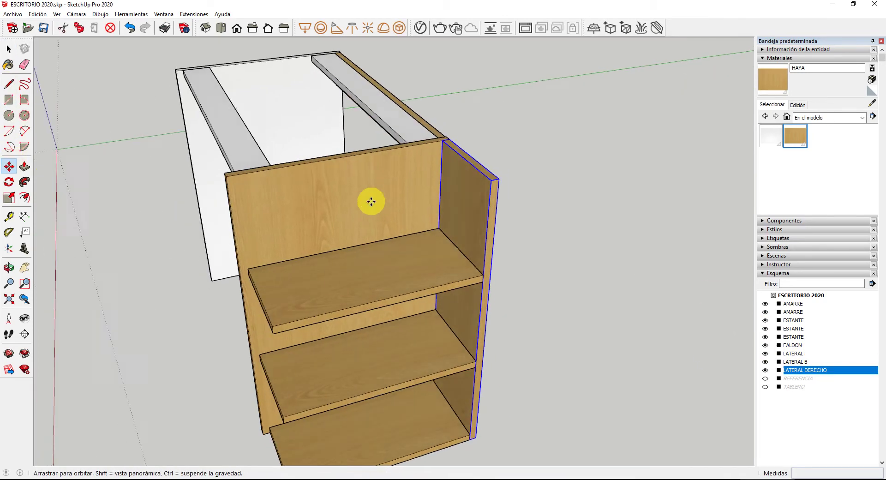
pyautogui.click(441, 141)
pyautogui.click(233, 178)
pyautogui.press('space')
pyautogui.scroll(-3, 378, 190)
pyautogui.moveTo(502, 200)
pyautogui.mouseDown(button='middle')
pyautogui.moveTo(401, 229)
pyautogui.moveTo(494, 292)
pyautogui.moveTo(425, 191)
pyautogui.moveTo(406, 184)
pyautogui.mouseUp(button='middle')
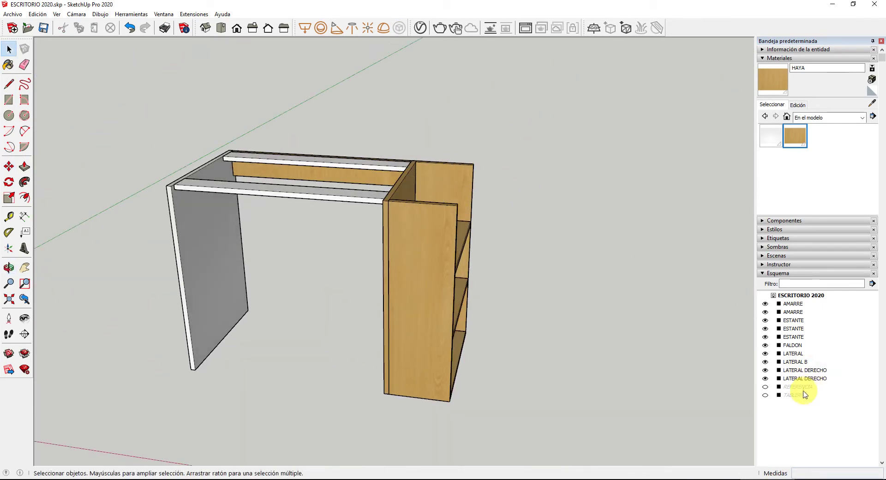
# Unhide the TABLERO desk top and orbit to face the shelf unit.
pyautogui.scroll(-2, 545, 258)
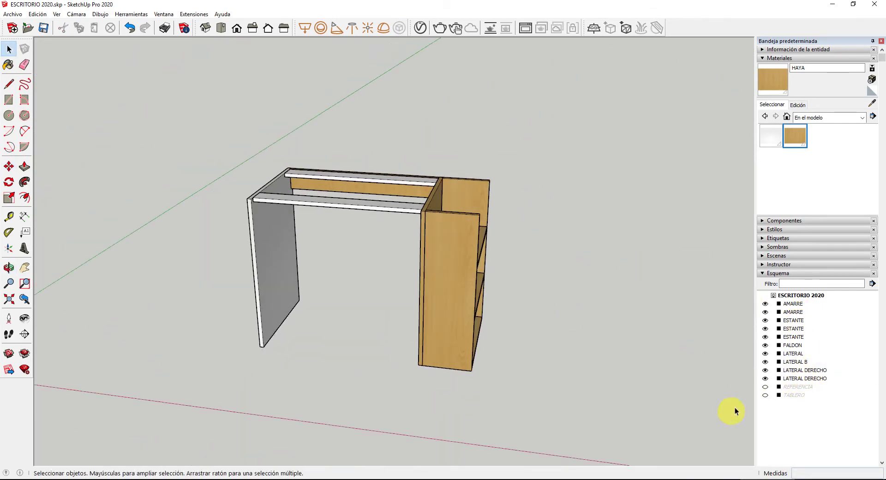
pyautogui.click(765, 395)
pyautogui.moveTo(554, 277); pyautogui.dragTo(377, 276, button='middle')
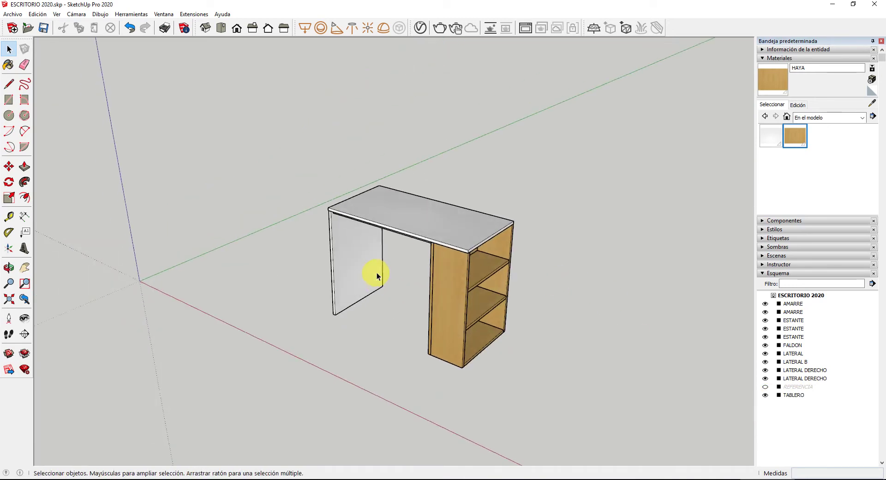
pyautogui.moveTo(430, 274)
pyautogui.mouseDown(button='middle')
pyautogui.moveTo(401, 234)
pyautogui.moveTo(332, 263)
pyautogui.moveTo(483, 322)
pyautogui.moveTo(496, 312)
pyautogui.moveTo(497, 281)
pyautogui.moveTo(441, 303)
pyautogui.mouseUp(button='middle')
pyautogui.scroll(-2, 531, 329)
pyautogui.scroll(-1, 583, 369)
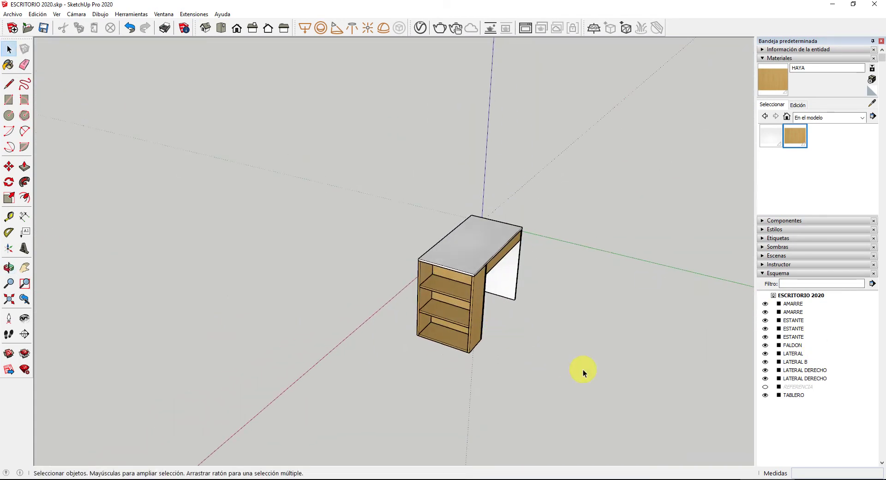
# Show and re-hide the REFERENCIA box model, then select all the desk parts.
pyautogui.click(765, 387)
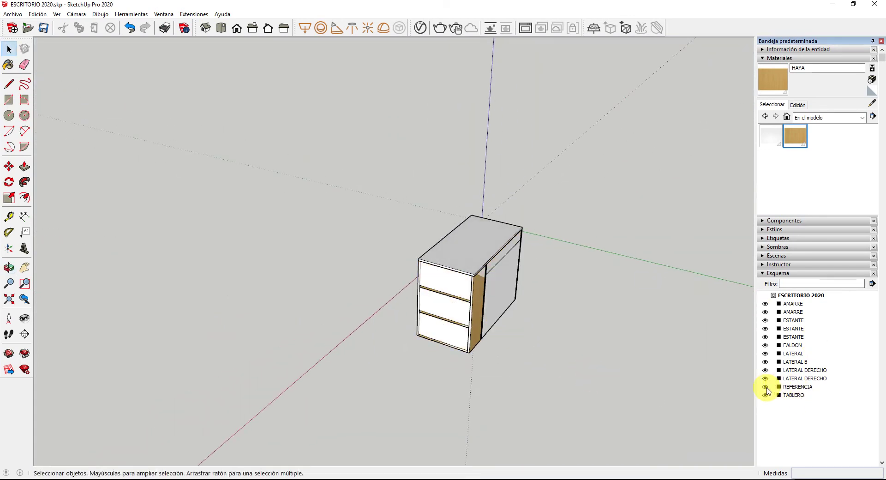
pyautogui.moveTo(461, 259); pyautogui.dragTo(418, 235, button='middle')
pyautogui.moveTo(417, 234); pyautogui.dragTo(461, 267)
pyautogui.scroll(2, 461, 268)
pyautogui.press('space')
pyautogui.click(497, 289)
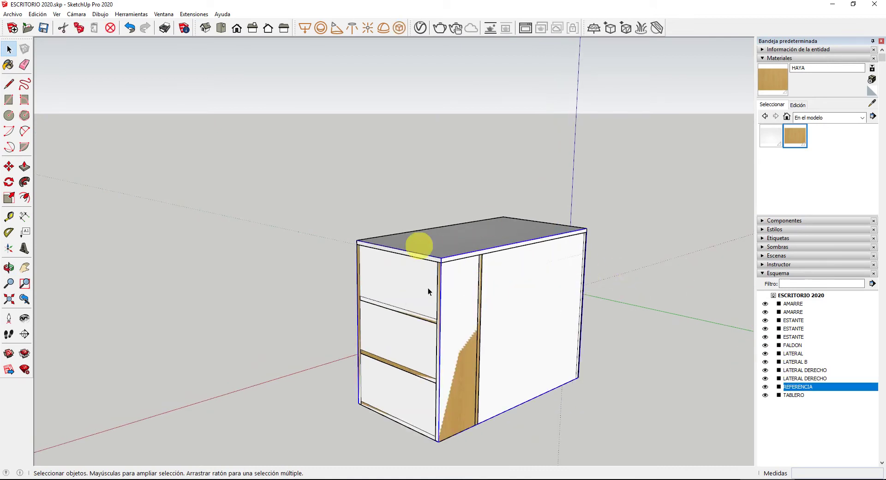
pyautogui.click(764, 387)
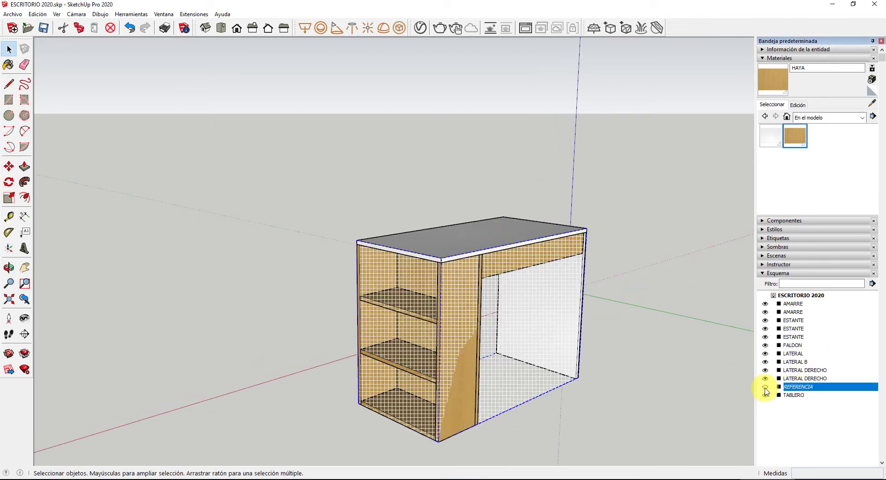
pyautogui.moveTo(659, 450)
pyautogui.mouseDown(button='middle')
pyautogui.moveTo(539, 318)
pyautogui.moveTo(686, 388)
pyautogui.moveTo(524, 234)
pyautogui.moveTo(470, 241)
pyautogui.moveTo(421, 197)
pyautogui.moveTo(480, 174)
pyautogui.moveTo(431, 310)
pyautogui.mouseUp(button='middle')
pyautogui.press('space')
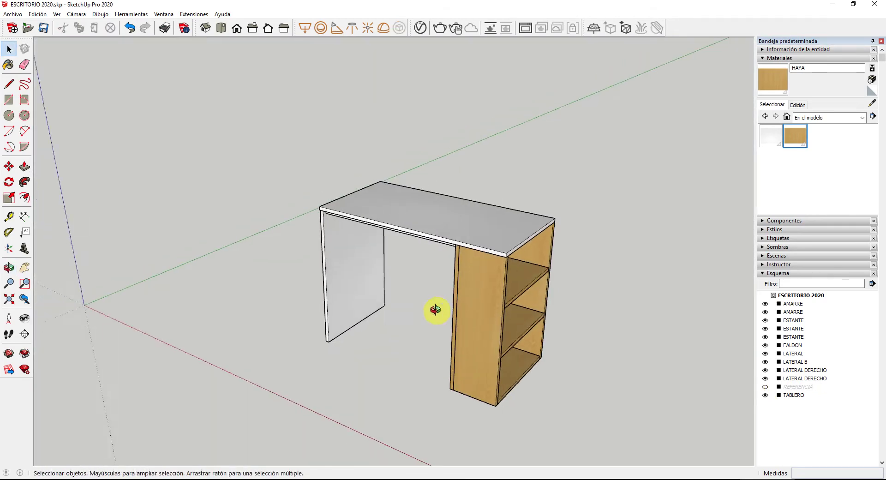
pyautogui.moveTo(614, 420); pyautogui.dragTo(311, 226)
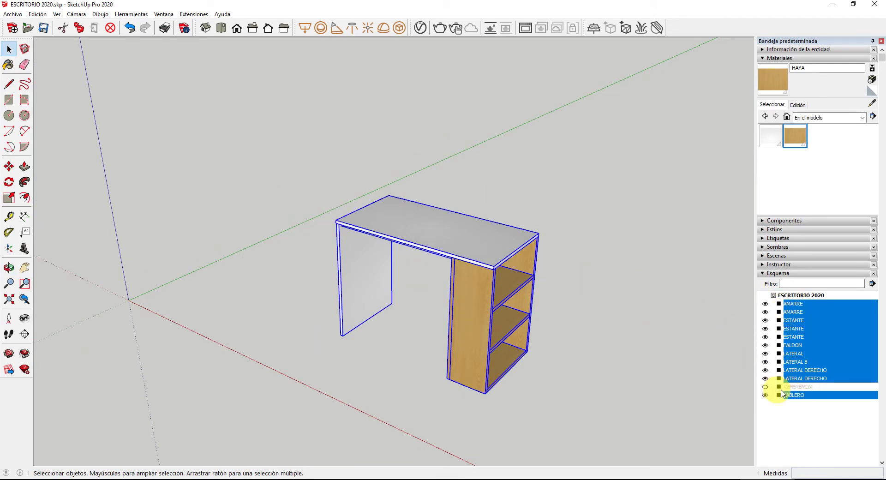
# Delete the old ESCRITORIO 2020.skp.xml export in File Explorer and close it.
pyautogui.click(194, 14)
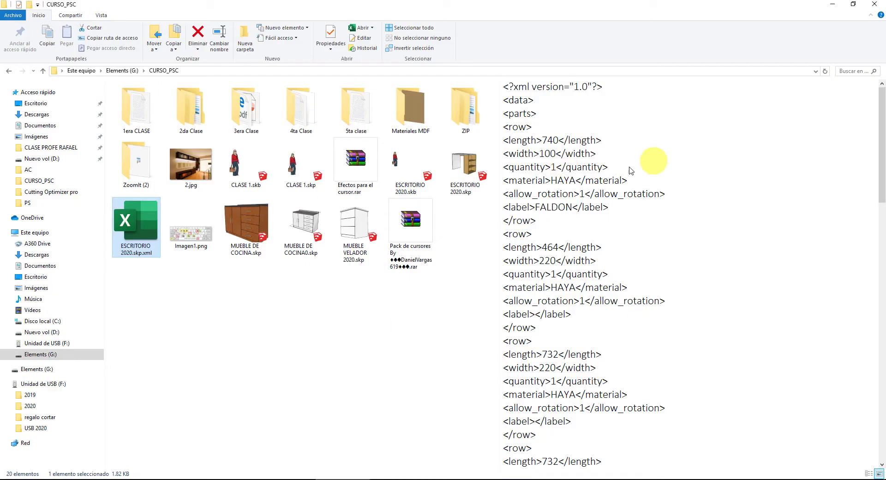
pyautogui.click(376, 316)
pyautogui.click(138, 237)
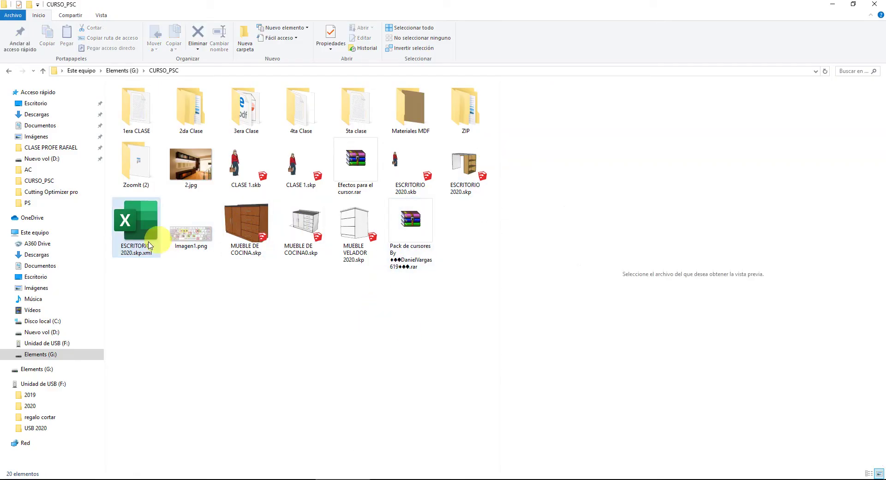
pyautogui.press('Delete')
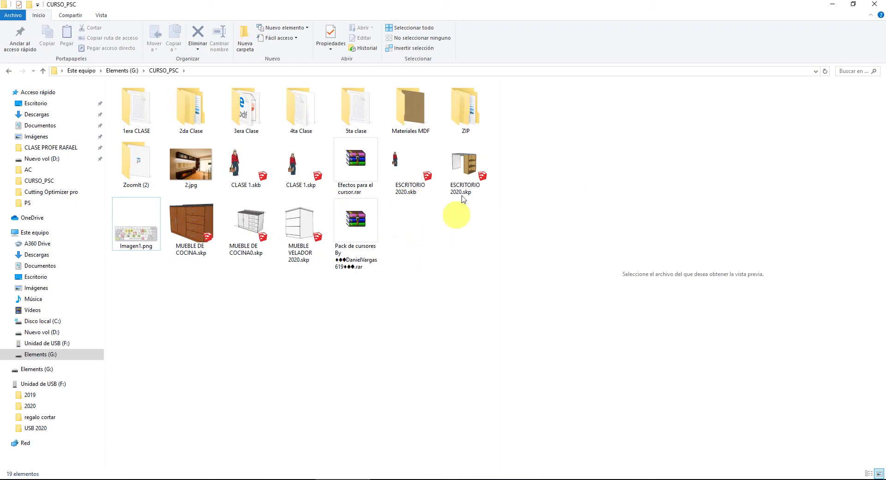
pyautogui.click(873, 5)
pyautogui.click(585, 367)
# Export all desk parts with the Cutting Optimization Pro exporter, labelling parts by entity name only.
pyautogui.hotkey('ctrl', 'a')
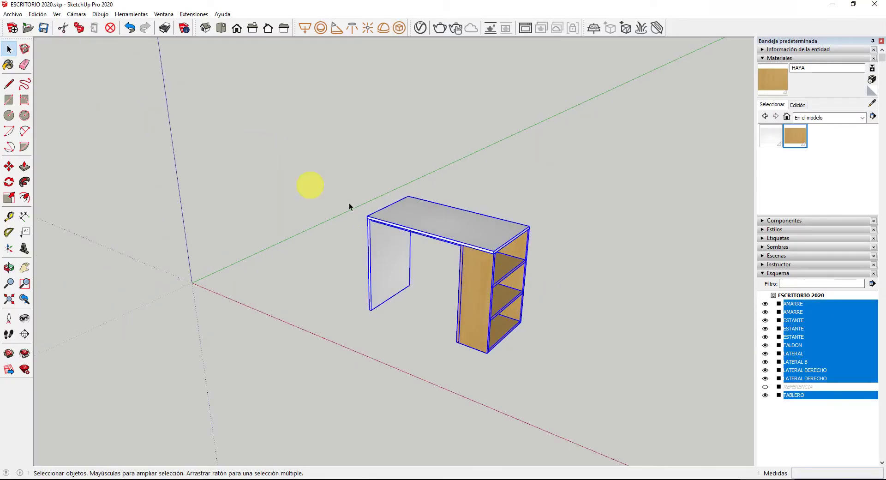
pyautogui.click(194, 14)
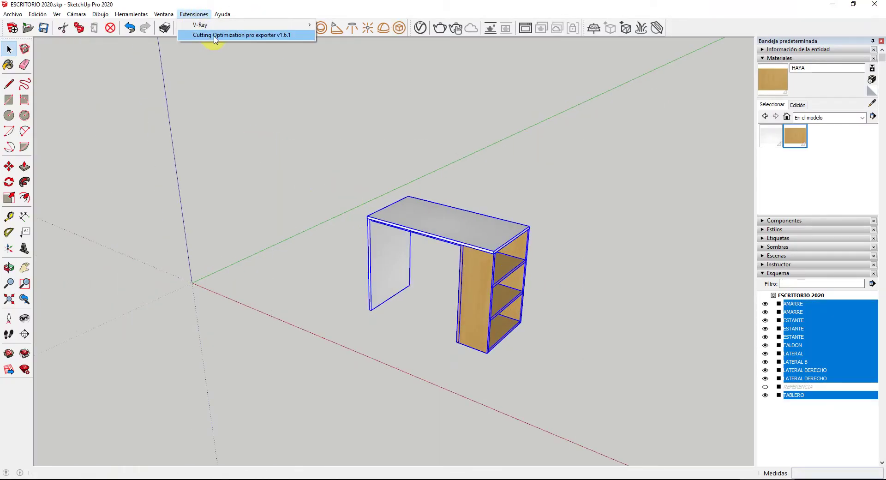
pyautogui.click(214, 35)
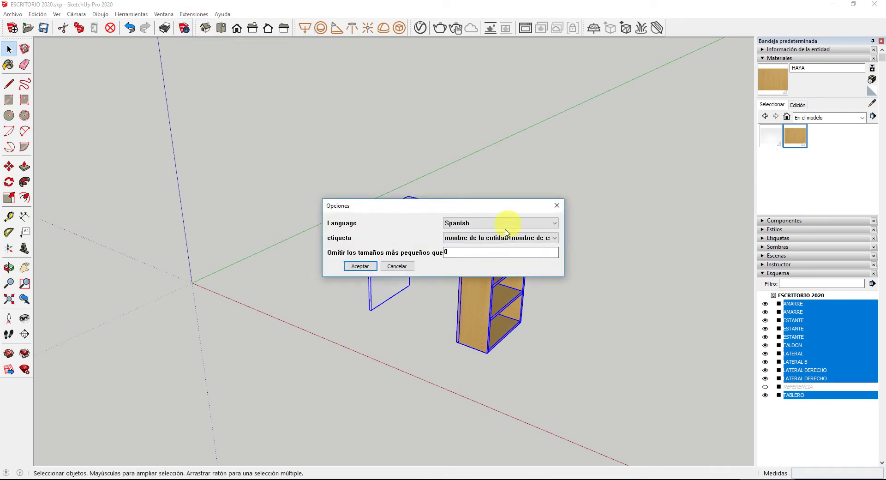
pyautogui.click(503, 237)
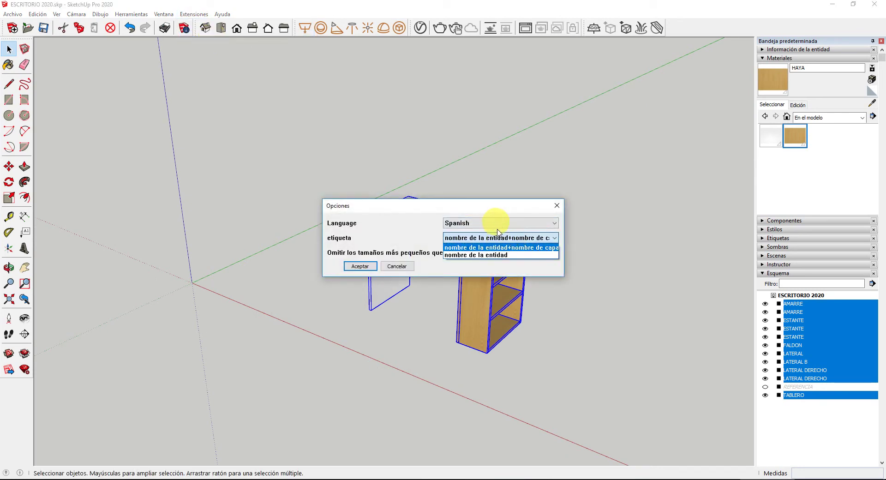
pyautogui.click(471, 255)
pyautogui.click(361, 266)
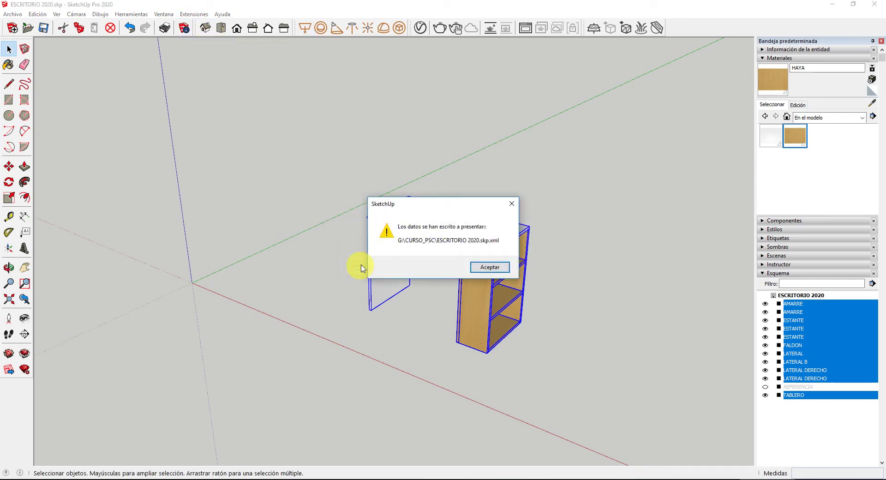
# Dismiss the export message and preview ESCRITORIO 2020.skp.xml in File Explorer.
pyautogui.click(488, 267)
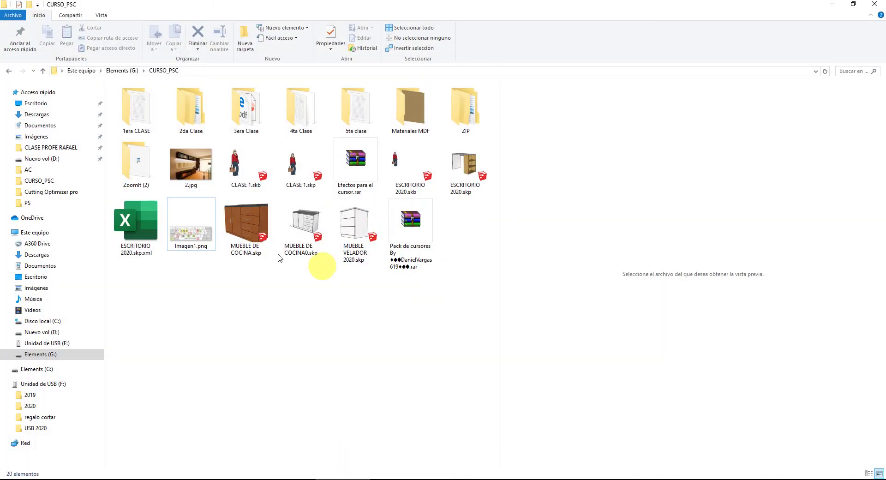
pyautogui.click(150, 255)
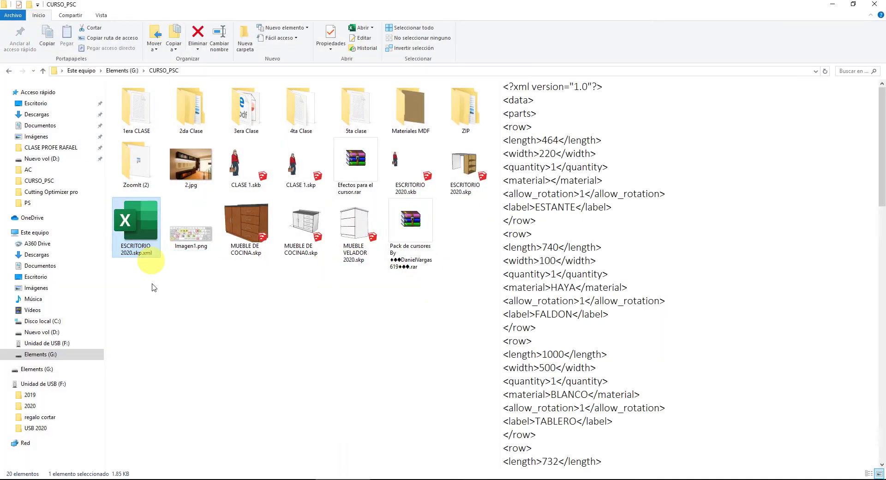
pyautogui.click(833, 4)
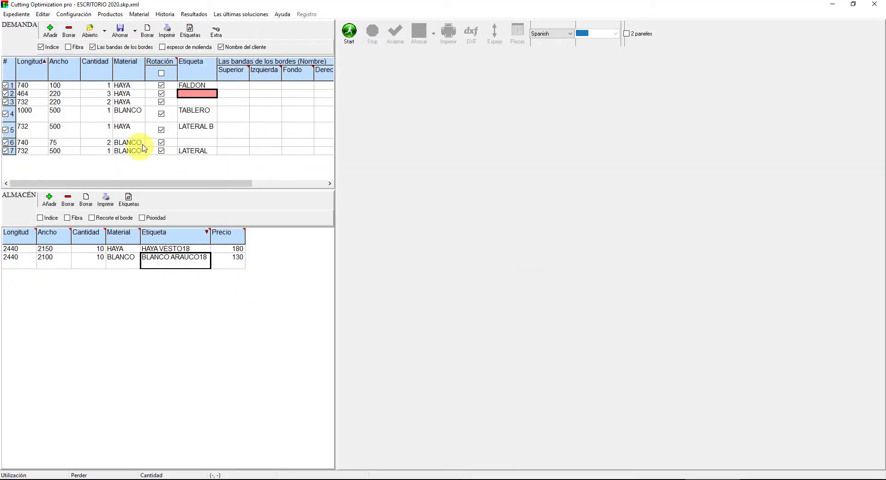
# Check the BLANCO and HAYA board prices and close the edge band settings unchanged.
pyautogui.click(238, 258)
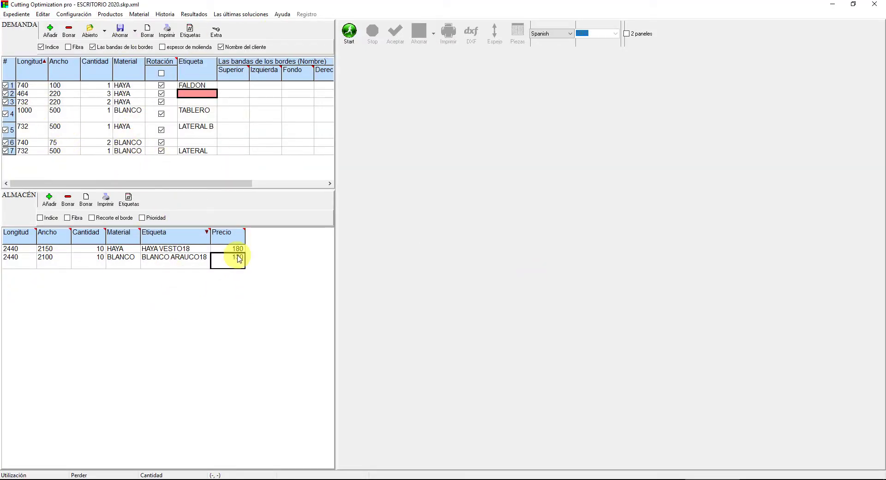
pyautogui.click(227, 252)
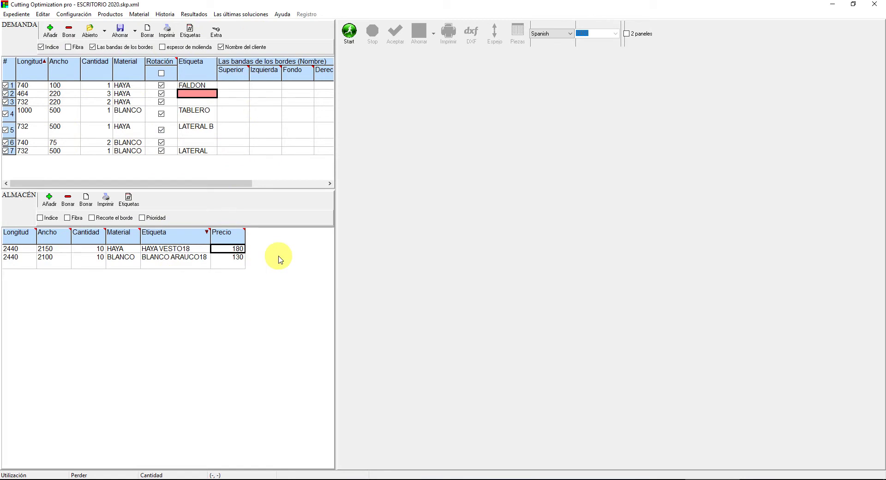
pyautogui.doubleClick(314, 156)
pyautogui.click(516, 193)
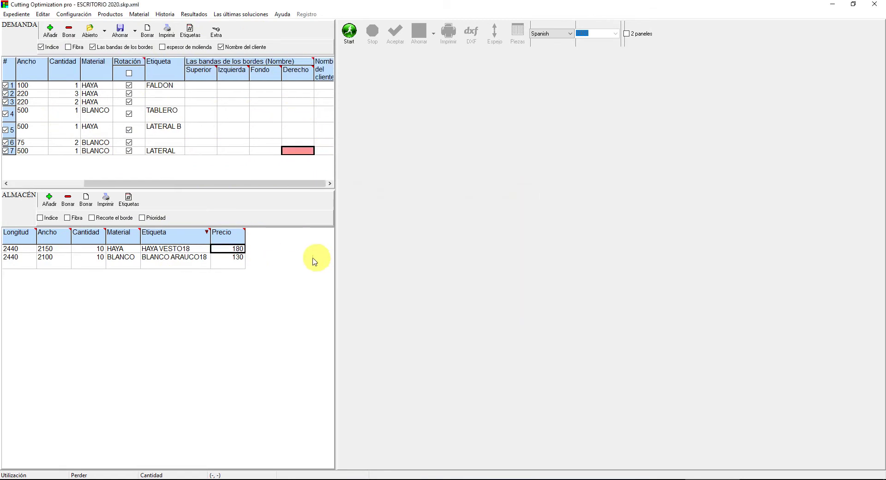
pyautogui.click(180, 261)
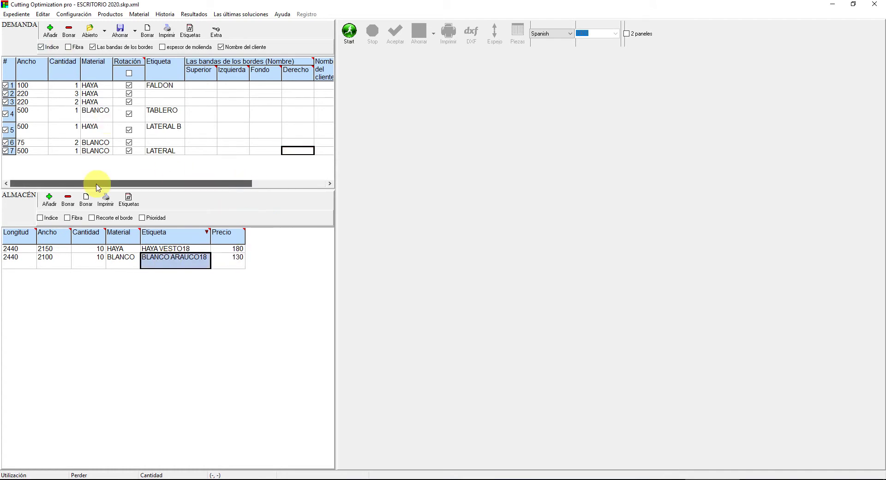
pyautogui.moveTo(95, 184); pyautogui.dragTo(20, 184)
# Open ESCRITORIO 2020.skp.xml as the part list and scroll the Demanda table back left.
pyautogui.click(91, 34)
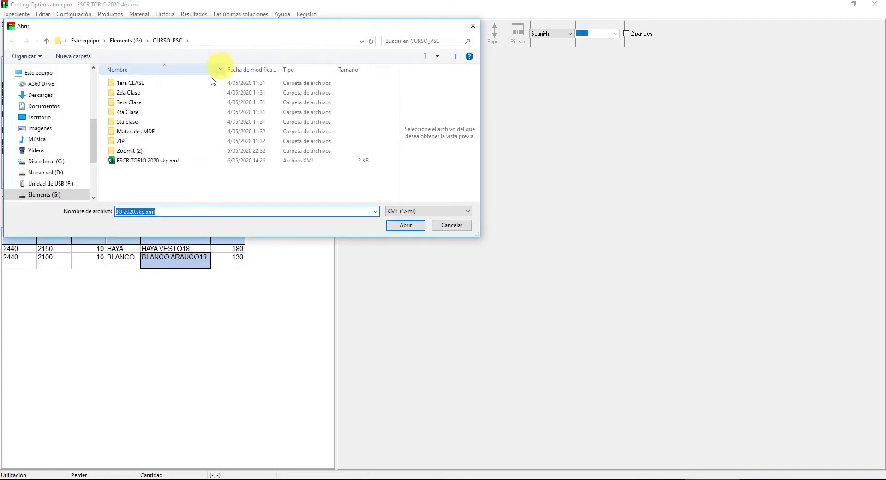
pyautogui.click(142, 160)
pyautogui.click(409, 226)
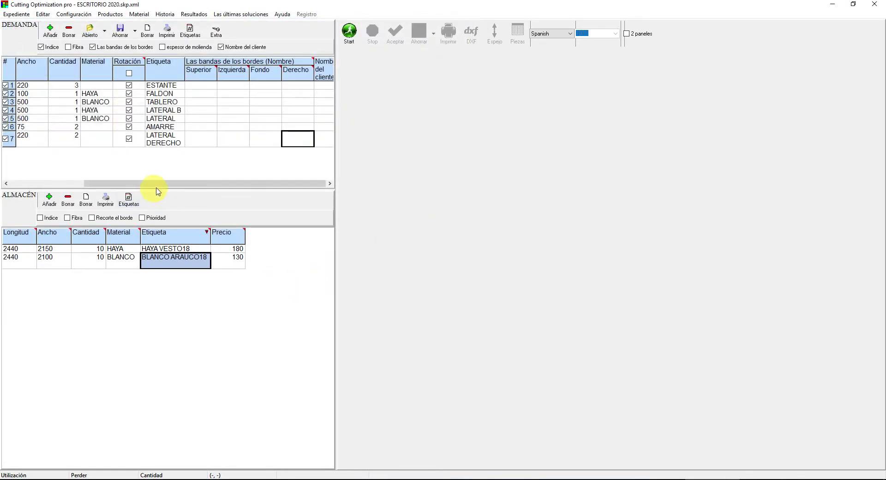
pyautogui.moveTo(157, 184); pyautogui.dragTo(69, 198)
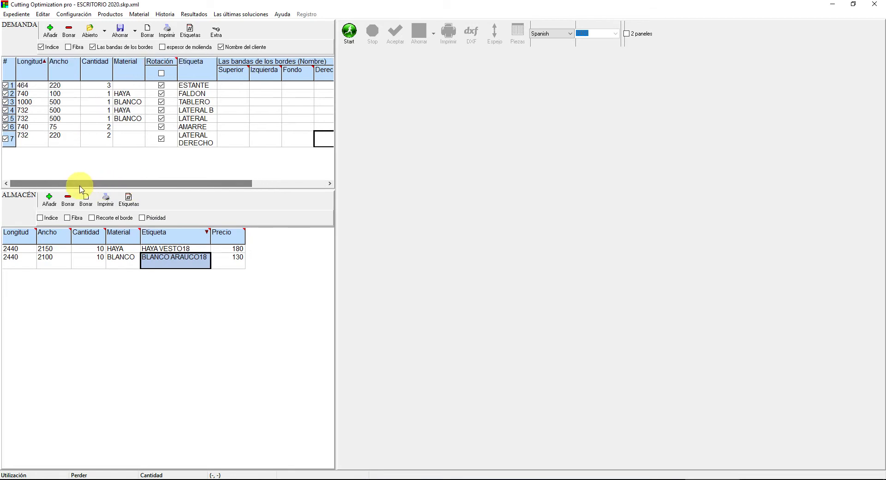
# Close Cutting Optimization Pro and relaunch it from Windows search with 'cut'.
pyautogui.click(874, 5)
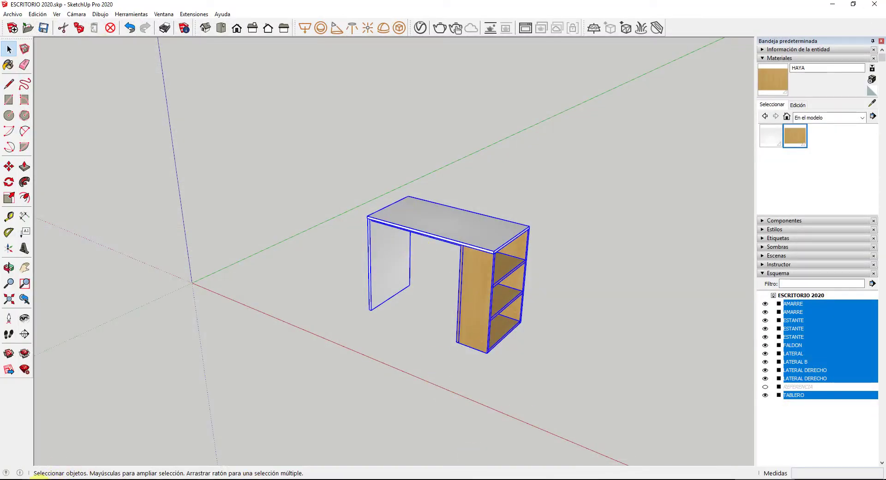
pyautogui.click(39, 478)
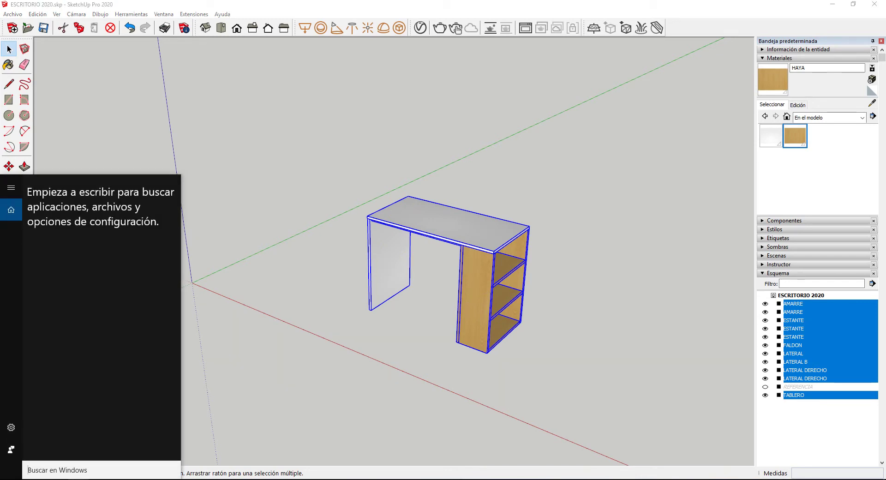
pyautogui.write('cut')
pyautogui.click(60, 231)
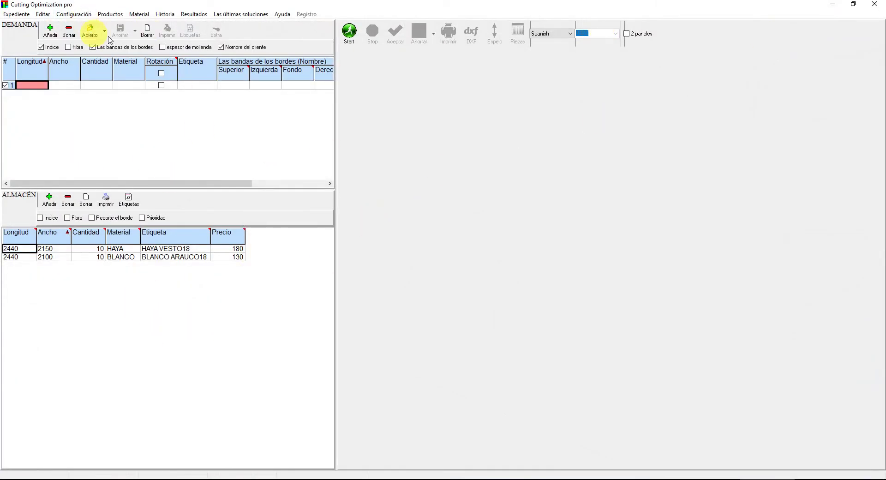
# Load ESCRITORIO 2020.skp.xml from the CURSO_PSC folder.
pyautogui.click(91, 34)
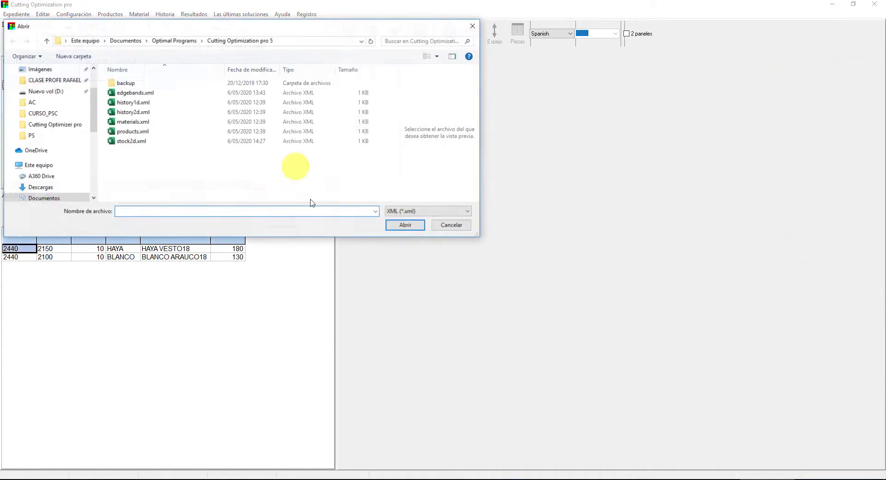
pyautogui.click(49, 116)
pyautogui.click(146, 162)
pyautogui.click(404, 226)
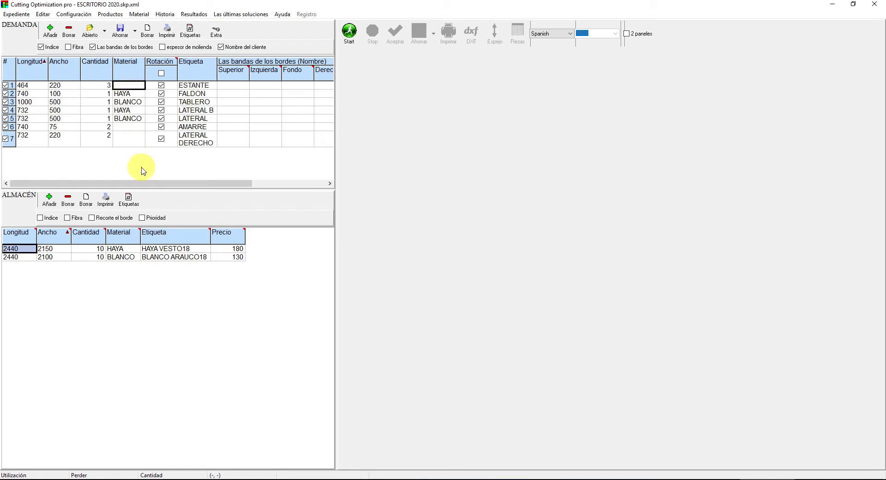
# Set ESTANTE and LATERAL DERECHO to HAYA and AMARRE to BLANCO in the Material column.
pyautogui.click(138, 88)
pyautogui.click(143, 88)
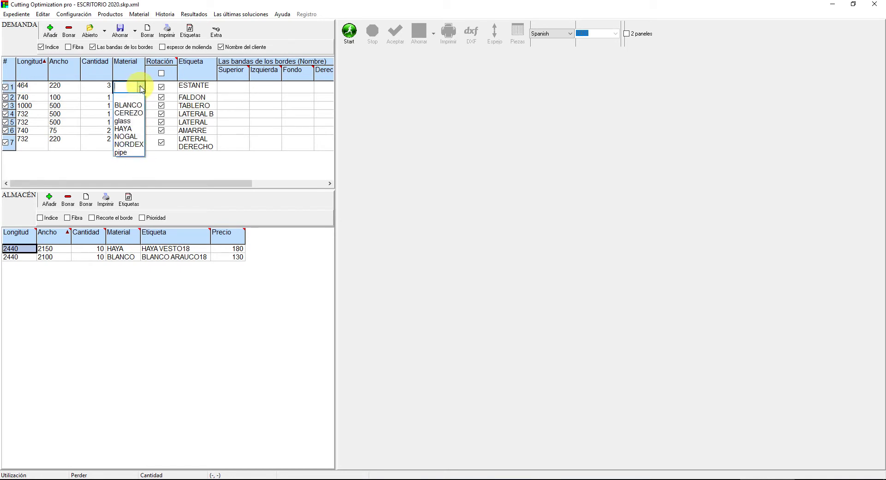
pyautogui.click(131, 132)
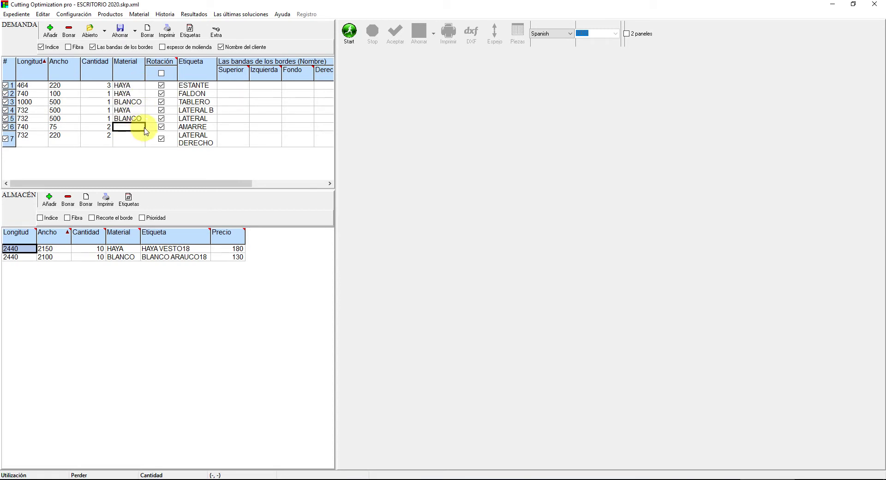
pyautogui.click(145, 131)
pyautogui.click(142, 129)
pyautogui.click(138, 147)
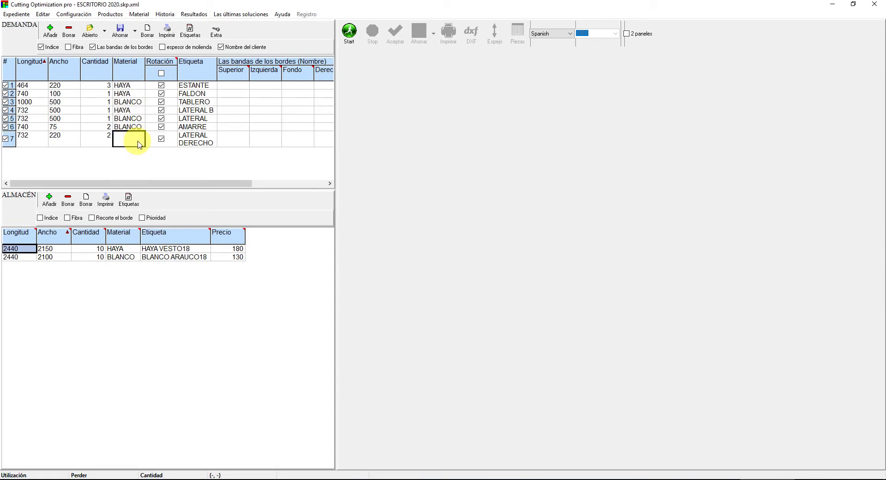
pyautogui.click(141, 138)
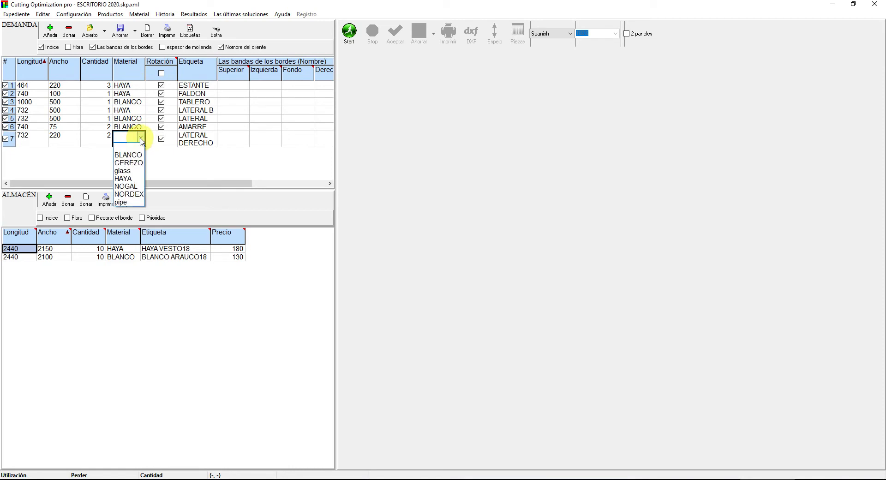
pyautogui.click(134, 179)
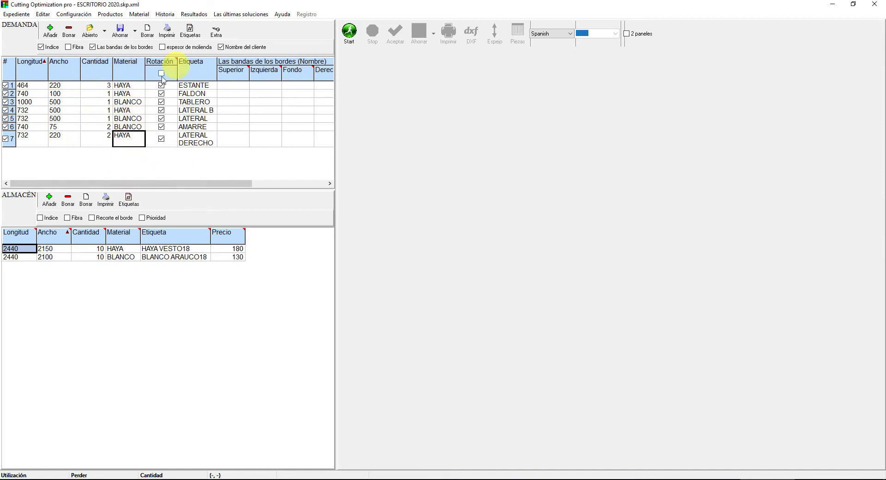
pyautogui.click(174, 290)
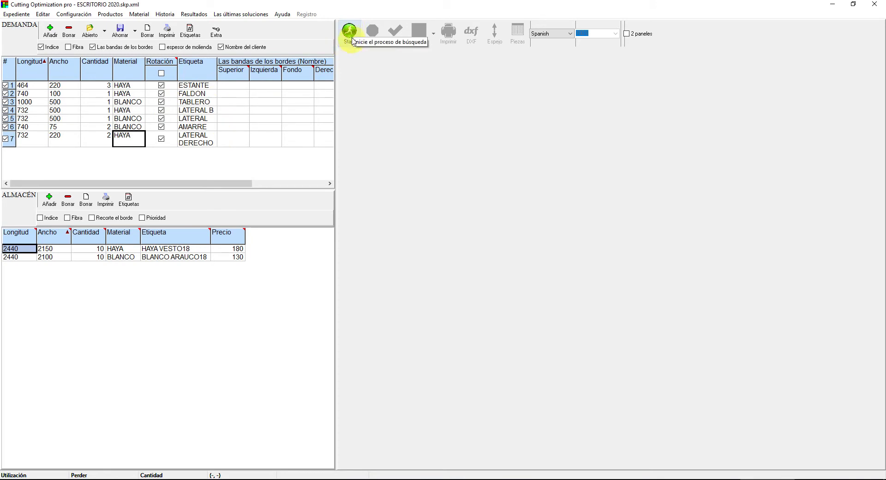
# Run the optimization, review the BLANCO sheet layout, adjust the splitter, and minimize the optimizer.
pyautogui.click(351, 37)
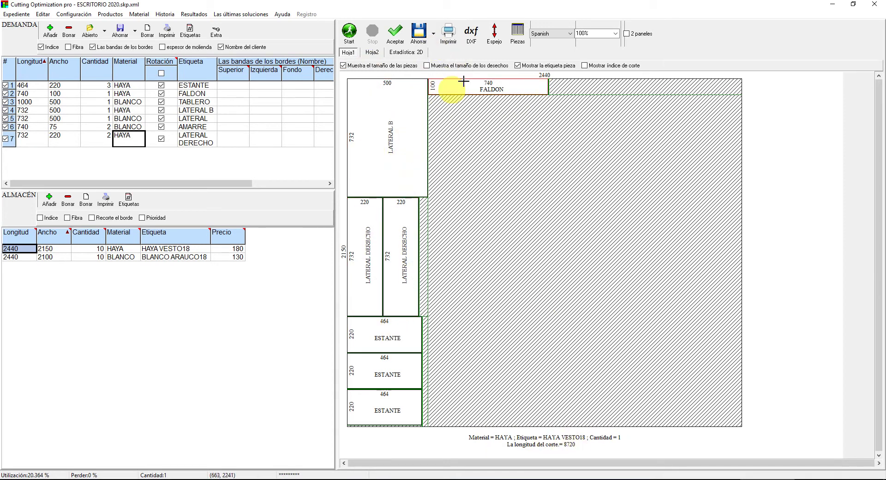
pyautogui.click(372, 52)
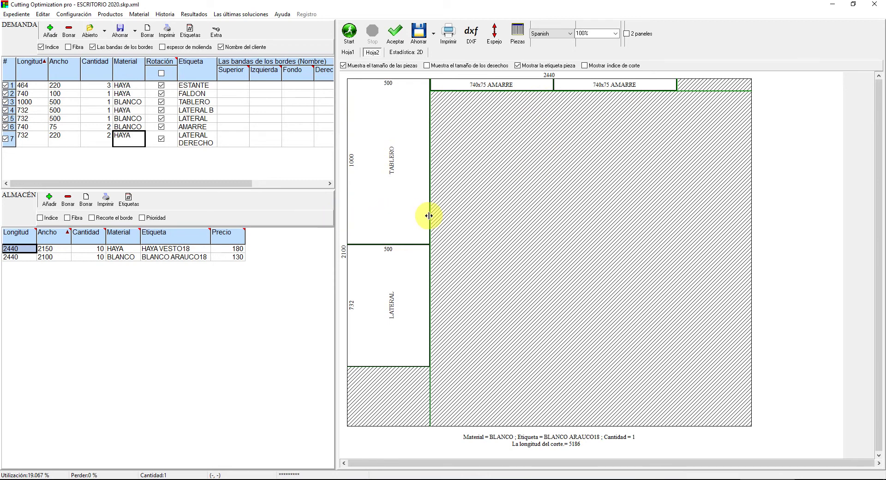
pyautogui.moveTo(341, 216); pyautogui.dragTo(429, 215)
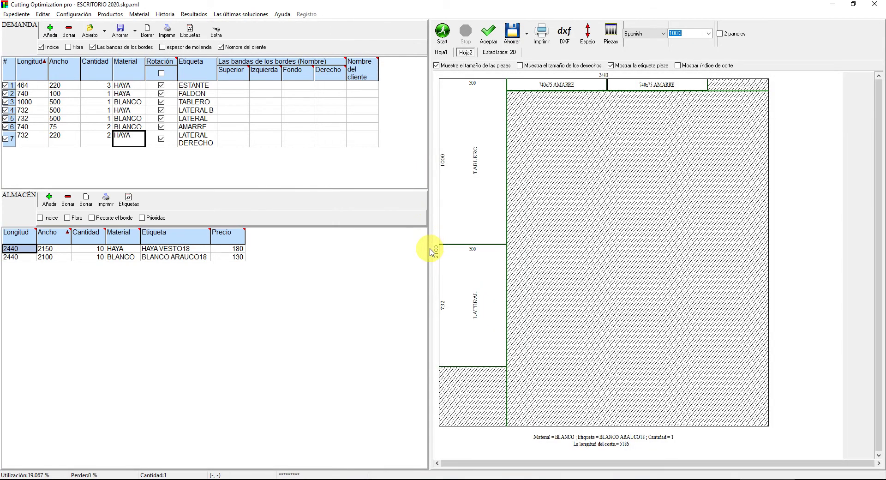
pyautogui.moveTo(430, 251); pyautogui.dragTo(365, 249)
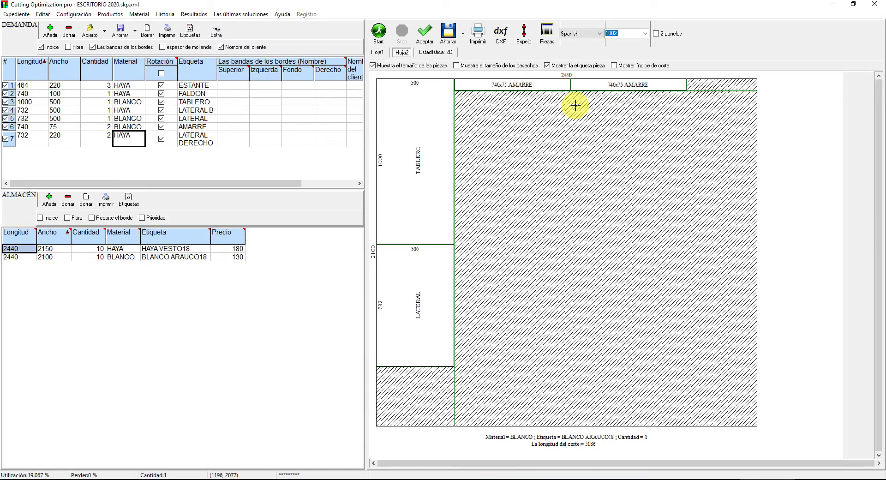
pyautogui.click(831, 4)
pyautogui.scroll(-2, 421, 242)
# Hide the TABLERO tabletop.
pyautogui.scroll(2, 421, 241)
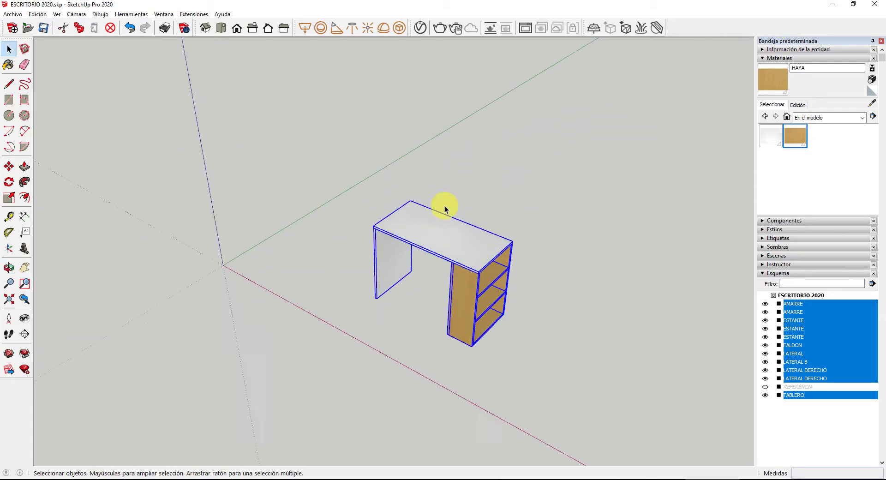
pyautogui.scroll(1, 446, 209)
pyautogui.click(440, 229)
pyautogui.rightClick(440, 229)
pyautogui.click(461, 255)
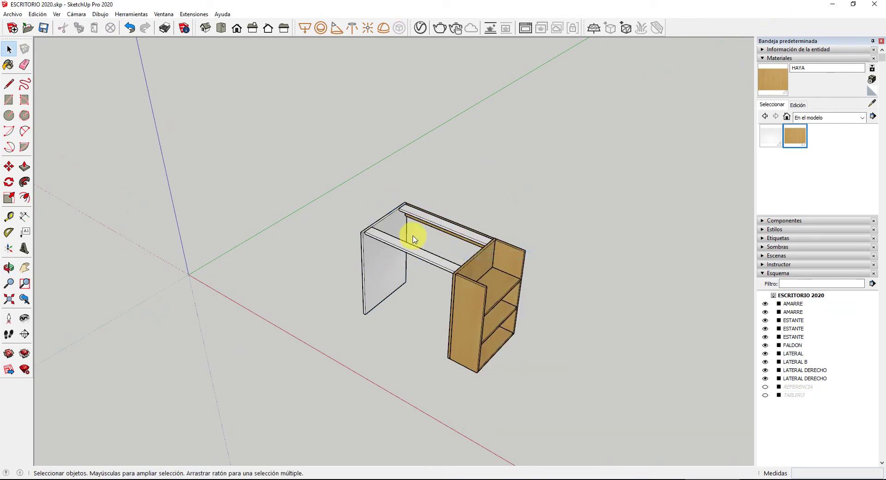
pyautogui.moveTo(414, 239); pyautogui.dragTo(421, 257, button='middle')
# Select the front AMARRE rail and orbit to inspect it.
pyautogui.click(332, 218)
pyautogui.moveTo(332, 217)
pyautogui.mouseDown(button='middle')
pyautogui.moveTo(481, 246)
pyautogui.moveTo(362, 247)
pyautogui.moveTo(397, 162)
pyautogui.mouseUp(button='middle')
pyautogui.scroll(2, 337, 198)
pyautogui.moveTo(336, 198)
pyautogui.mouseDown(button='middle')
pyautogui.moveTo(339, 181)
pyautogui.moveTo(364, 227)
pyautogui.moveTo(406, 223)
pyautogui.moveTo(352, 266)
pyautogui.moveTo(352, 243)
pyautogui.moveTo(391, 169)
pyautogui.moveTo(352, 178)
pyautogui.moveTo(365, 168)
pyautogui.mouseUp(button='middle')
pyautogui.click(364, 228)
pyautogui.click(364, 206)
pyautogui.scroll(-3, 406, 207)
pyautogui.scroll(3, 352, 231)
pyautogui.scroll(-3, 366, 168)
# Switch to a parallel-projection top view of the desk and pick the Text tool.
pyautogui.moveTo(346, 198)
pyautogui.mouseDown(button='middle')
pyautogui.moveTo(455, 182)
pyautogui.moveTo(400, 261)
pyautogui.mouseUp(button='middle')
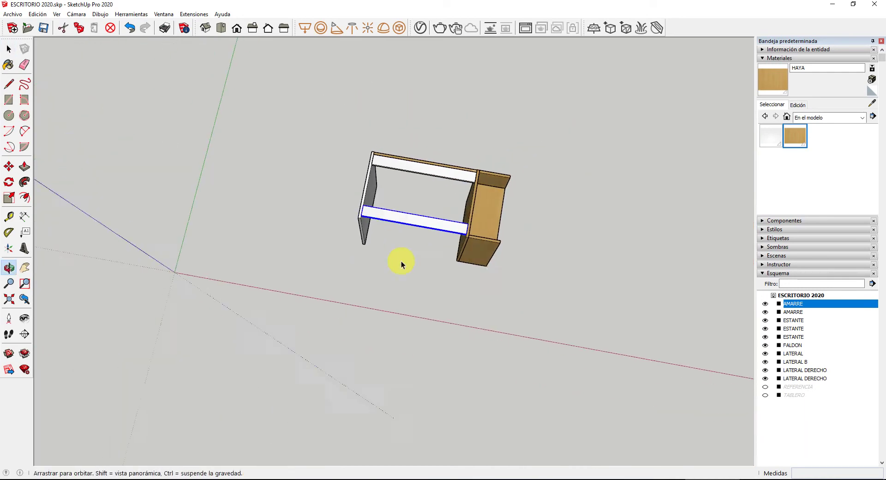
pyautogui.click(222, 28)
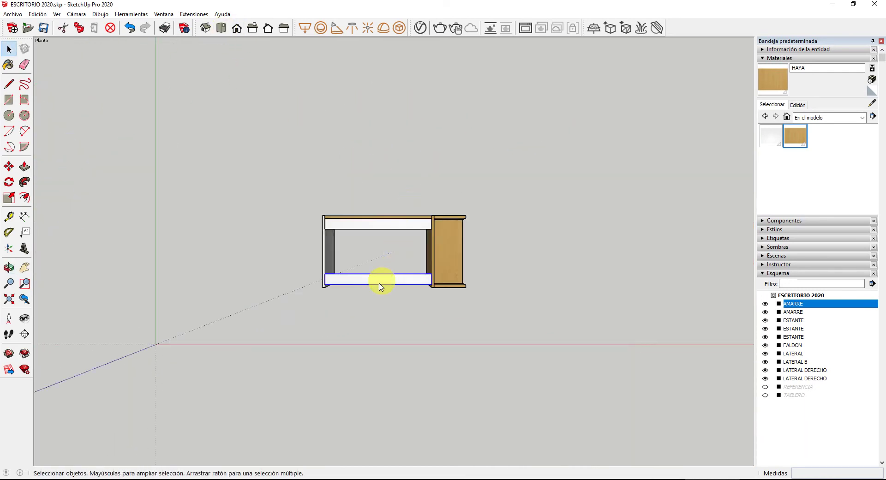
pyautogui.click(76, 14)
pyautogui.click(97, 58)
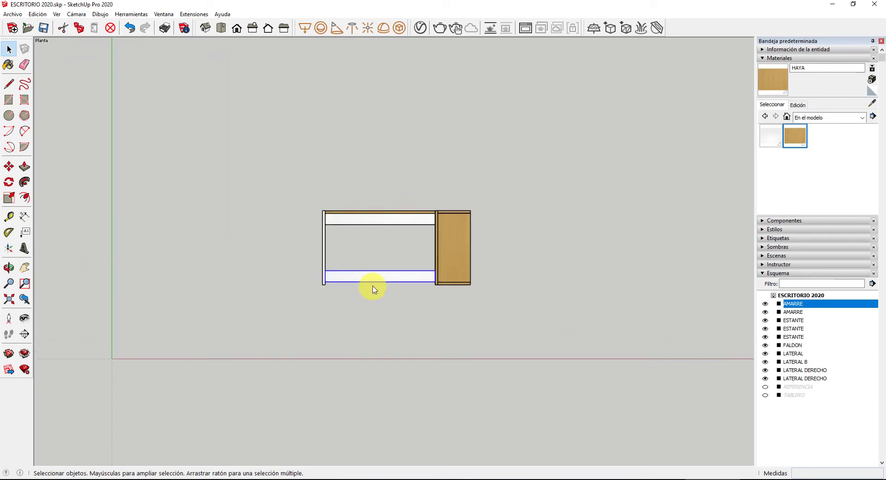
pyautogui.scroll(1, 370, 277)
pyautogui.scroll(-1, 369, 266)
pyautogui.scroll(-1, 393, 287)
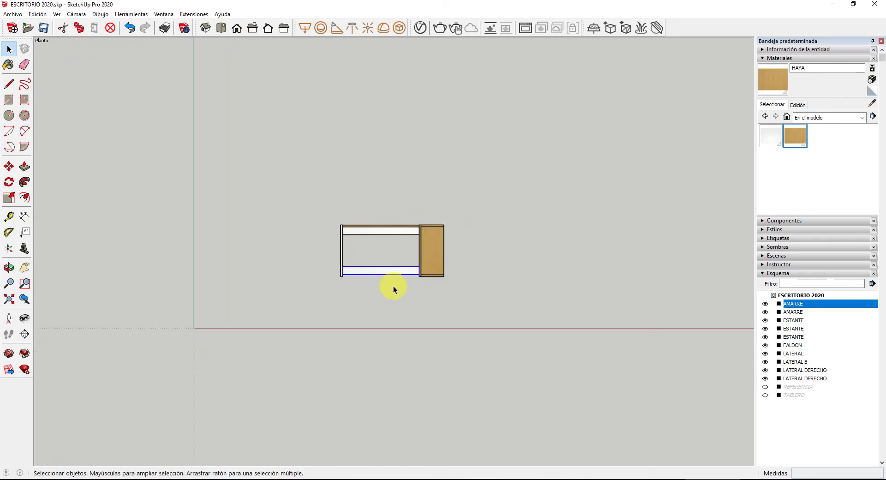
pyautogui.scroll(1, 393, 287)
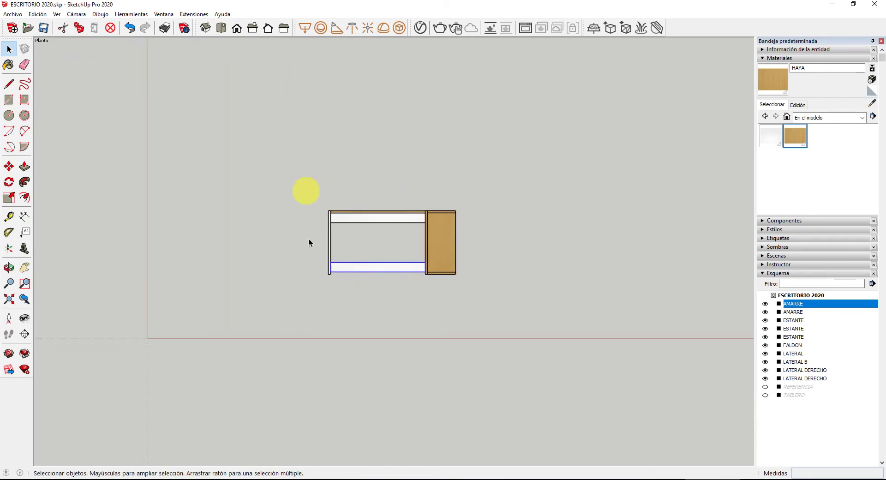
pyautogui.scroll(1, 454, 249)
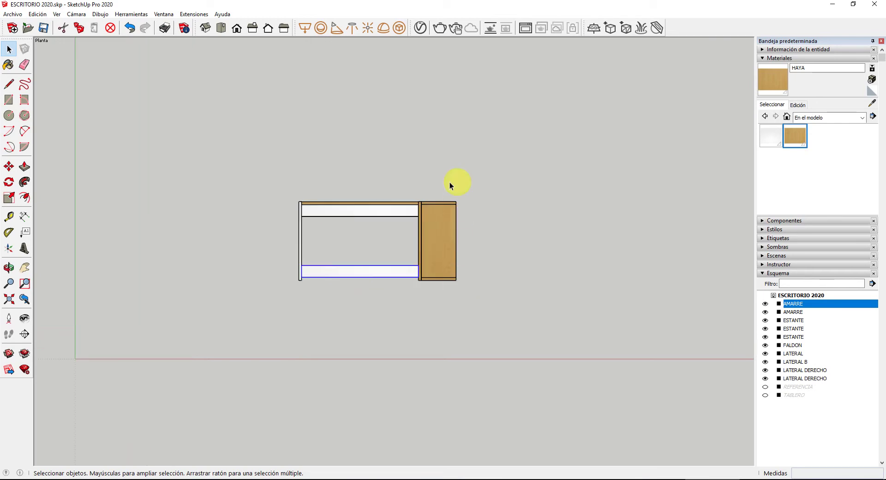
pyautogui.click(24, 232)
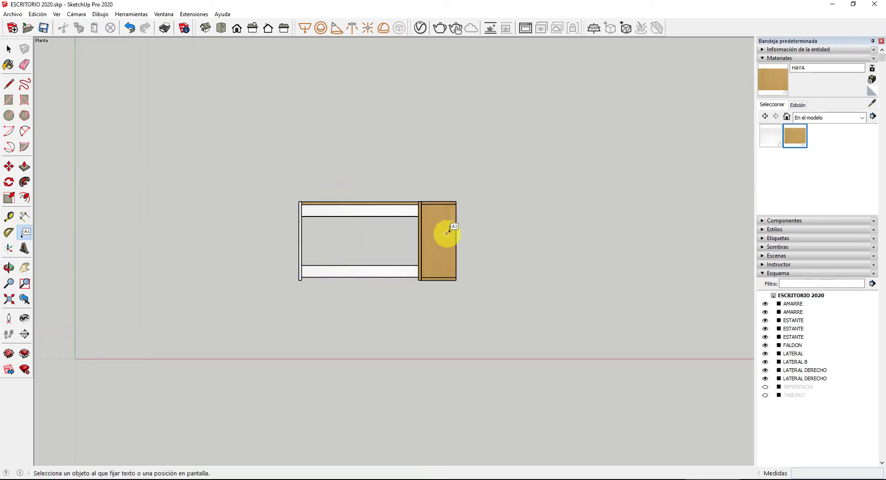
# Add leader labels L1 on the cabinet's right edge and A1 on the FALDON edge.
pyautogui.click(455, 233)
pyautogui.click(495, 213)
pyautogui.write('L1')
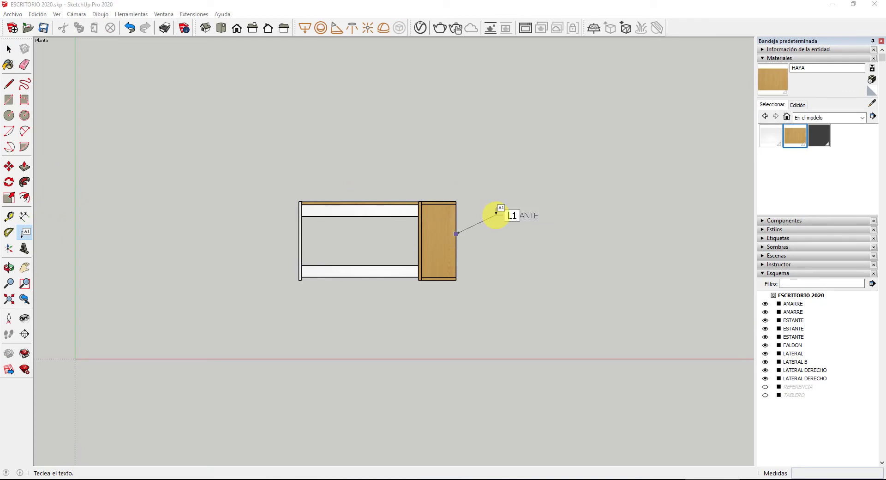
pyautogui.click(512, 249)
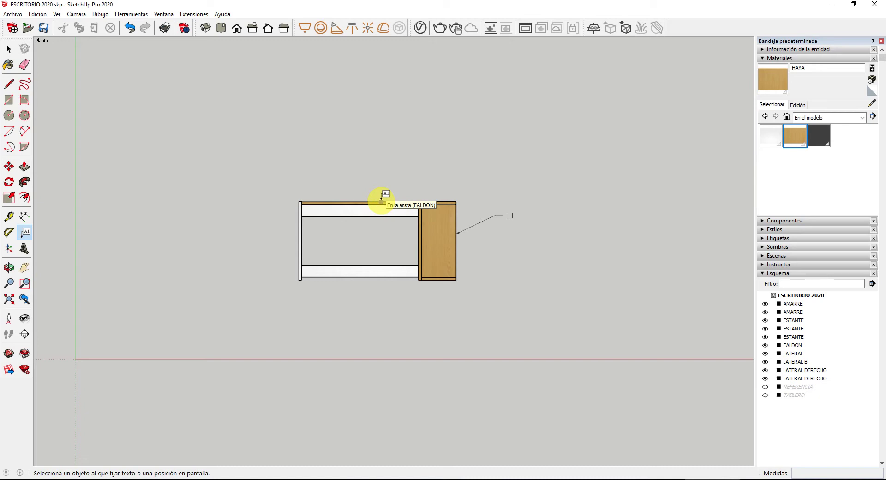
pyautogui.click(381, 203)
pyautogui.click(391, 165)
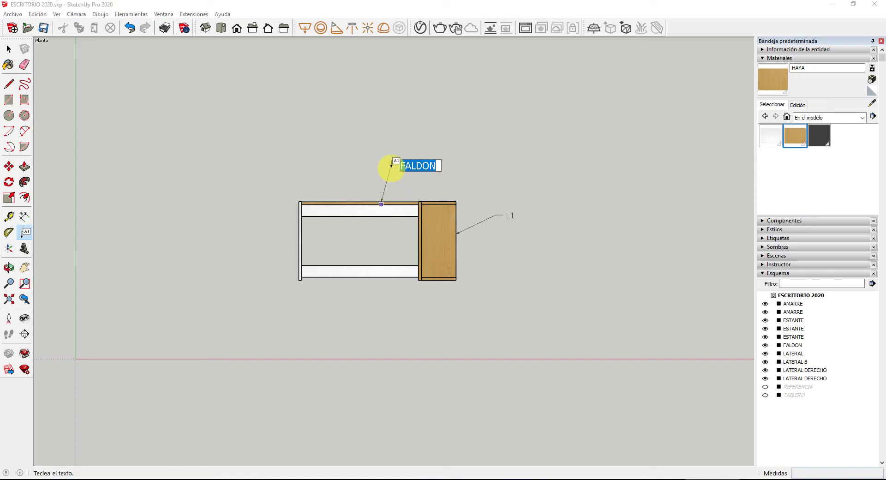
pyautogui.click(482, 161)
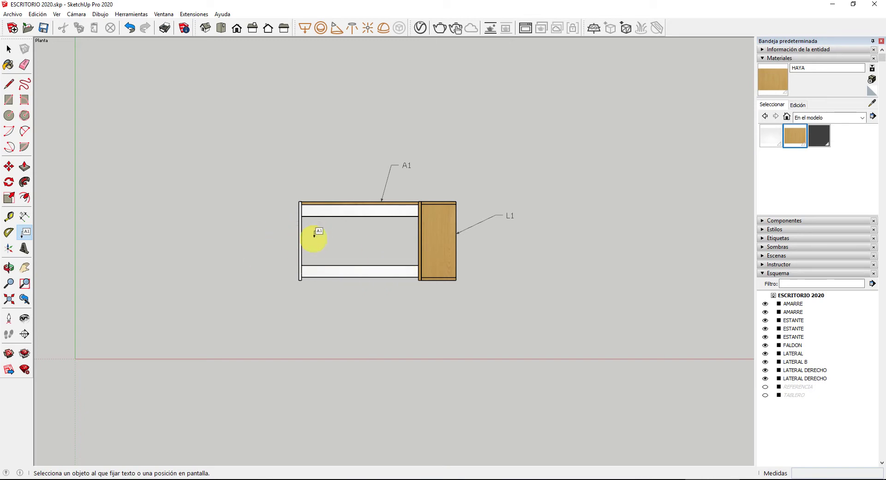
# Add leader labels L2 on the LATERAL panel edge and A2 on the AMARRE edge, then return to Select.
pyautogui.click(299, 240)
pyautogui.click(232, 221)
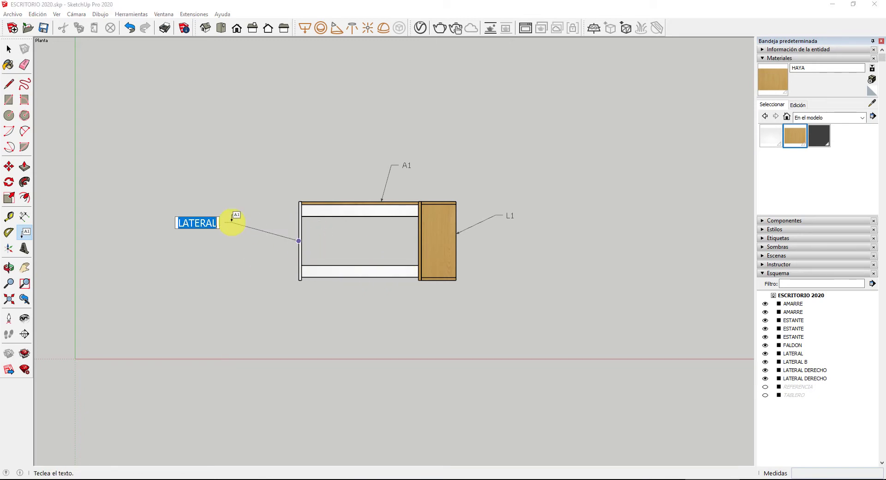
pyautogui.click(219, 322)
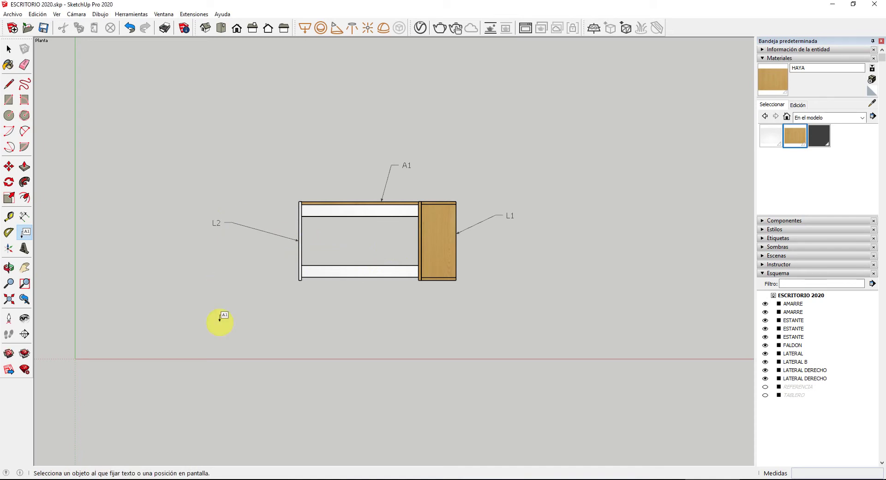
pyautogui.click(360, 277)
pyautogui.click(363, 314)
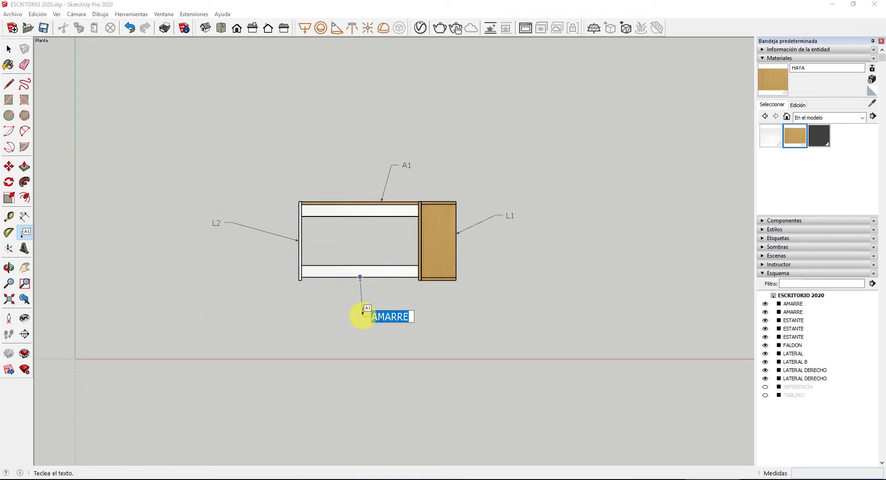
pyautogui.click(427, 320)
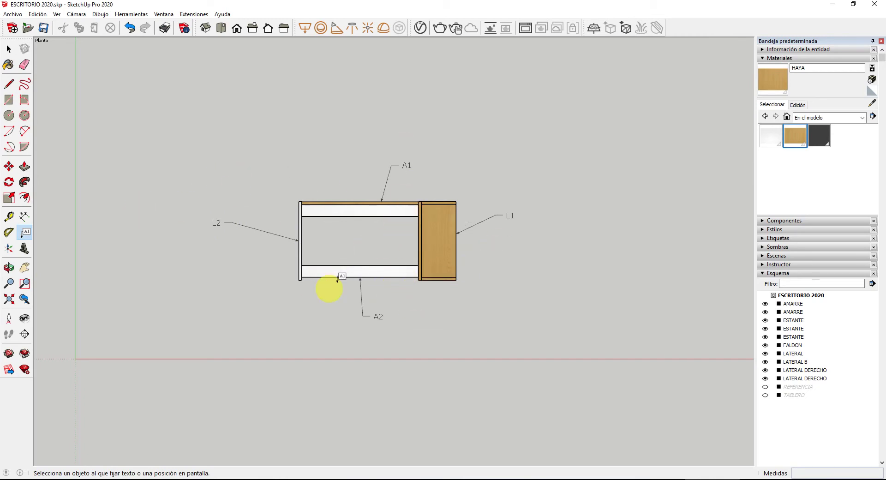
pyautogui.scroll(2, 387, 258)
pyautogui.scroll(1, 395, 258)
pyautogui.scroll(2, 397, 259)
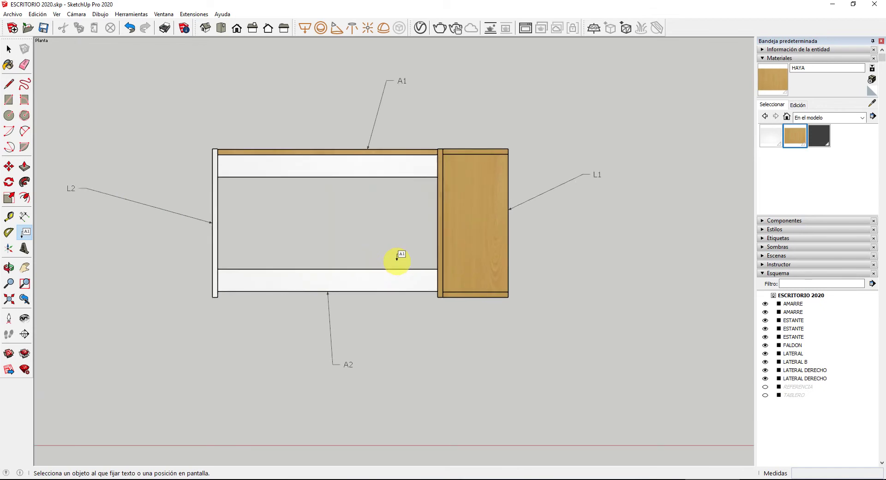
pyautogui.click(9, 49)
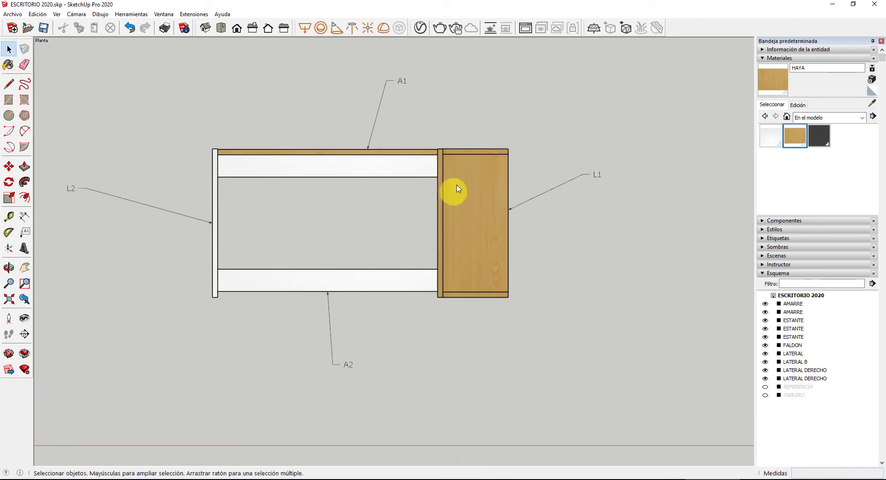
# Show the TABLERO tabletop again and switch the camera to Perspective.
pyautogui.click(765, 394)
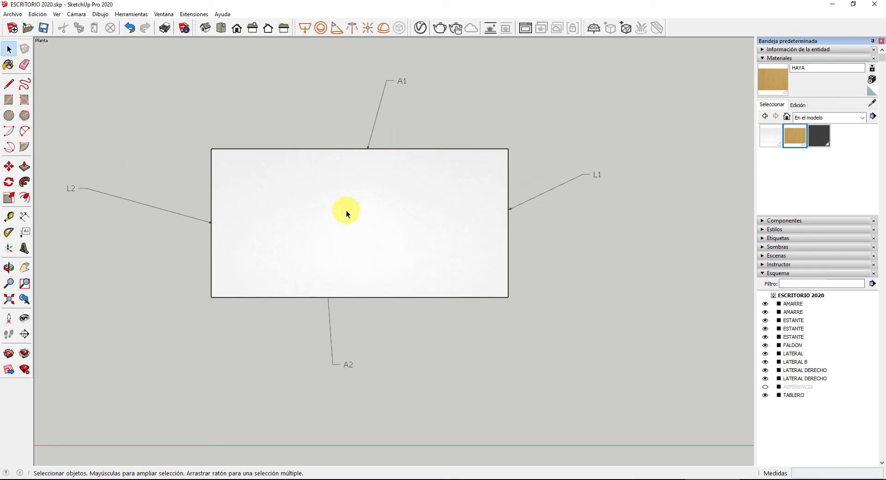
pyautogui.moveTo(504, 224)
pyautogui.mouseDown(button='middle')
pyautogui.moveTo(466, 177)
pyautogui.moveTo(505, 182)
pyautogui.moveTo(257, 148)
pyautogui.moveTo(396, 243)
pyautogui.mouseUp(button='middle')
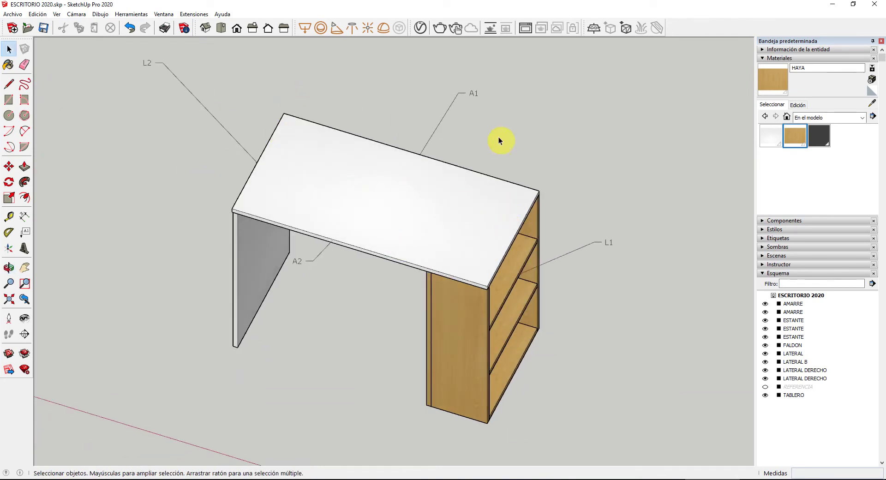
pyautogui.scroll(-2, 356, 228)
pyautogui.click(76, 13)
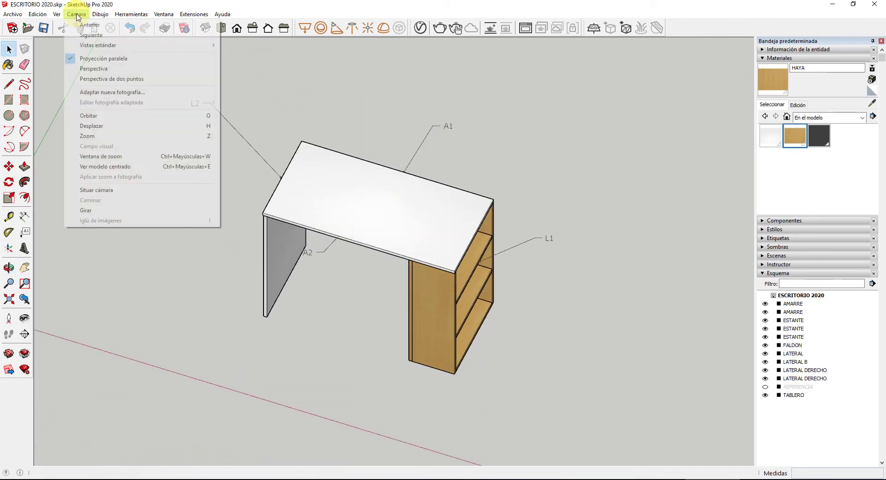
pyautogui.click(99, 68)
# Orbit and zoom around the labelled desk in perspective toward a lower, frontal angle.
pyautogui.moveTo(99, 69); pyautogui.dragTo(336, 227, button='middle')
pyautogui.scroll(3, 370, 211)
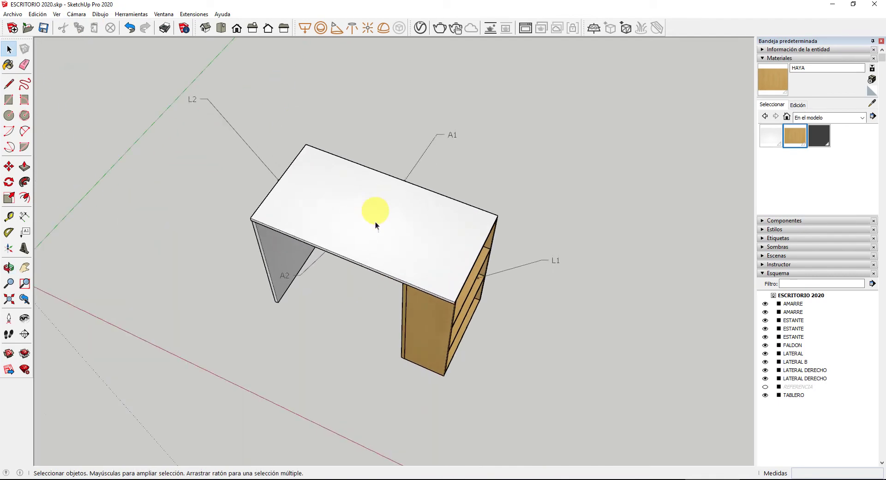
pyautogui.click(394, 231)
pyautogui.moveTo(401, 234); pyautogui.dragTo(405, 174, button='middle')
pyautogui.scroll(3, 442, 302)
pyautogui.scroll(2, 446, 265)
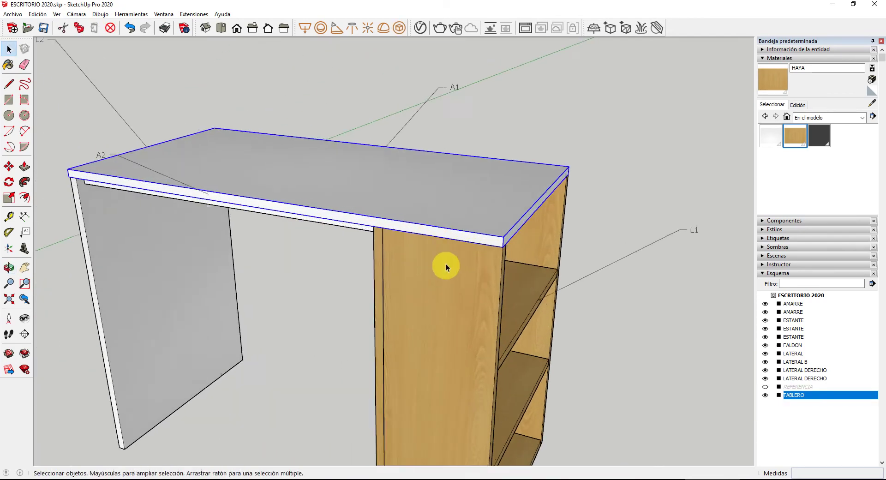
pyautogui.scroll(2, 438, 156)
pyautogui.scroll(-3, 438, 156)
pyautogui.moveTo(450, 233)
pyautogui.mouseDown(button='middle')
pyautogui.moveTo(443, 221)
pyautogui.moveTo(461, 144)
pyautogui.mouseUp(button='middle')
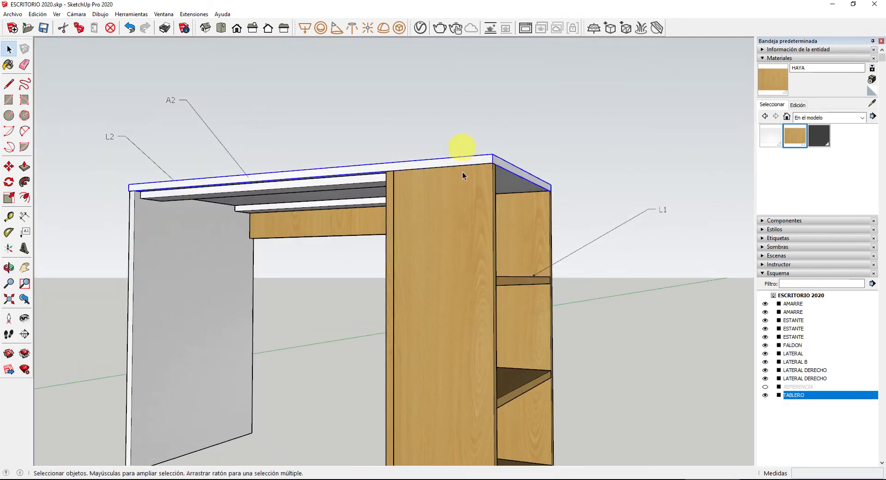
pyautogui.scroll(-1, 454, 257)
pyautogui.scroll(-2, 459, 181)
pyautogui.scroll(3, 464, 236)
# Settle on a frontal view of the desk and select the LATERAL DERECHO side panel.
pyautogui.moveTo(459, 182)
pyautogui.mouseDown(button='middle')
pyautogui.moveTo(465, 235)
pyautogui.moveTo(443, 240)
pyautogui.moveTo(458, 249)
pyautogui.moveTo(439, 186)
pyautogui.mouseUp(button='middle')
pyautogui.scroll(-2, 452, 255)
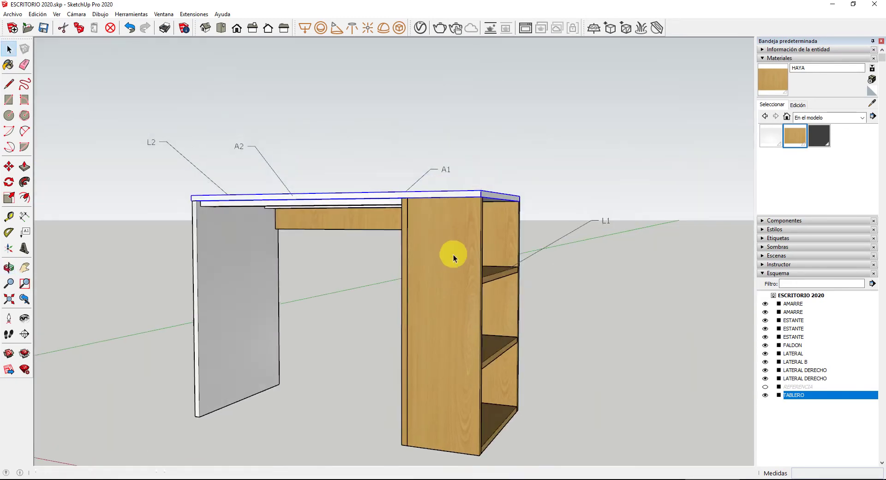
pyautogui.scroll(2, 445, 181)
pyautogui.scroll(-3, 442, 151)
pyautogui.moveTo(435, 217)
pyautogui.mouseDown(button='middle')
pyautogui.moveTo(488, 297)
pyautogui.moveTo(454, 212)
pyautogui.moveTo(457, 238)
pyautogui.mouseUp(button='middle')
pyautogui.scroll(2, 470, 277)
pyautogui.click(454, 212)
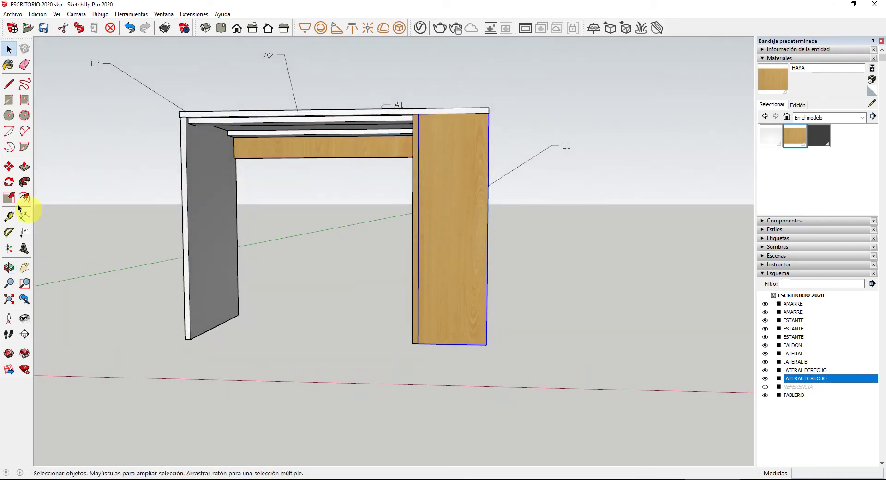
# Isolate the LATERAL DERECHO panel for editing, hide the rest of the model, and view it from the front.
pyautogui.doubleClick(430, 190)
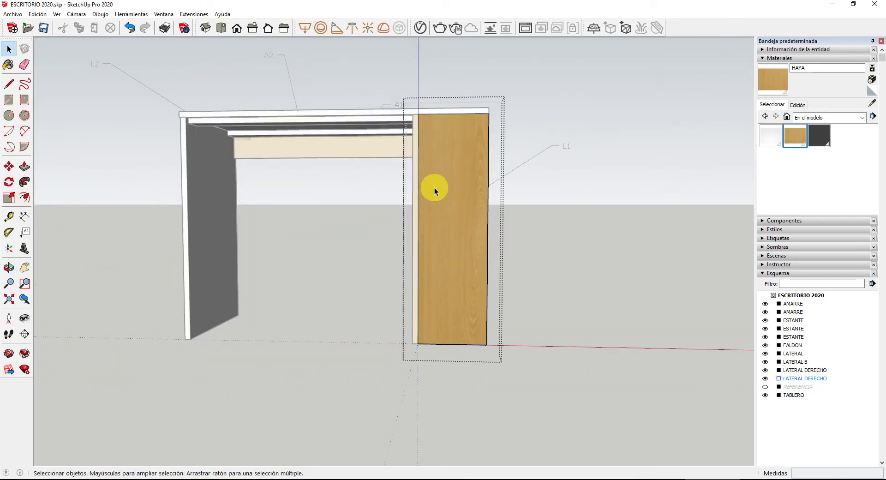
pyautogui.click(332, 221)
pyautogui.click(57, 14)
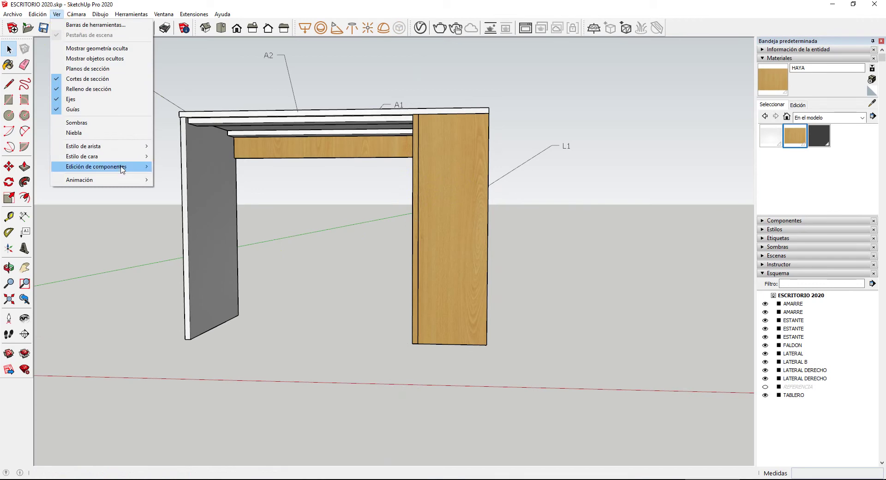
pyautogui.moveTo(96, 166)
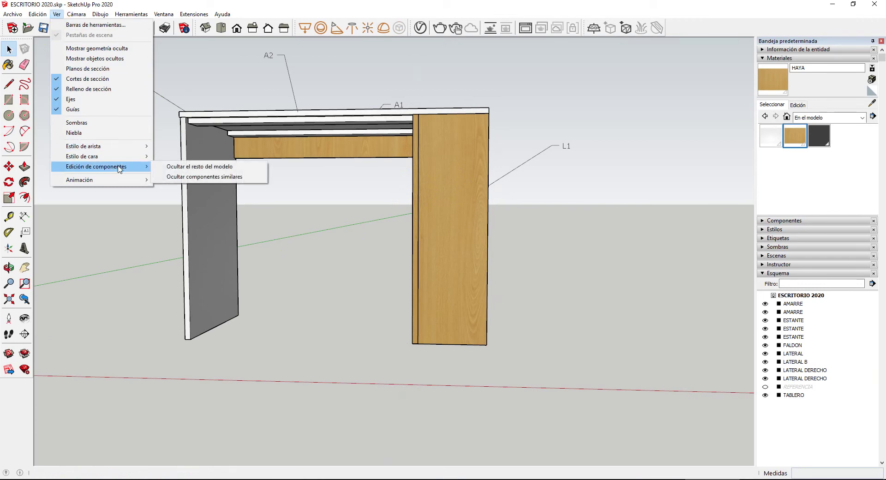
pyautogui.click(210, 170)
pyautogui.doubleClick(443, 184)
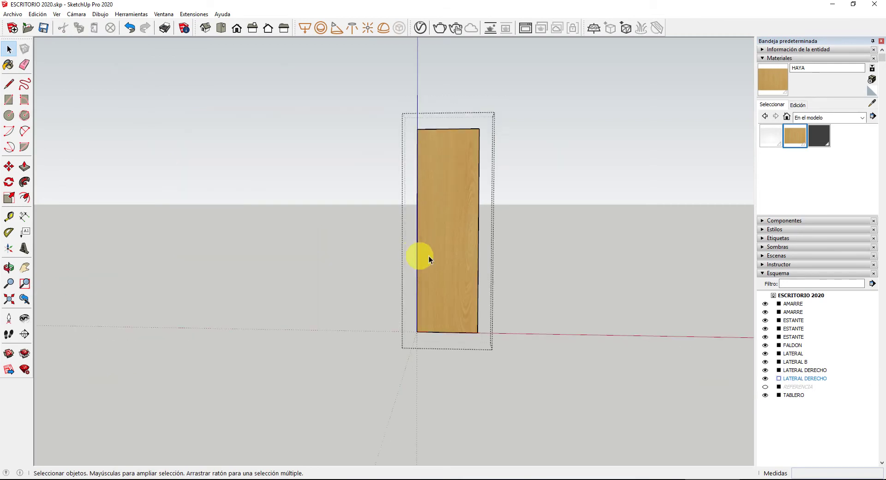
pyautogui.moveTo(428, 256); pyautogui.dragTo(120, 257, button='middle')
pyautogui.press('F3')
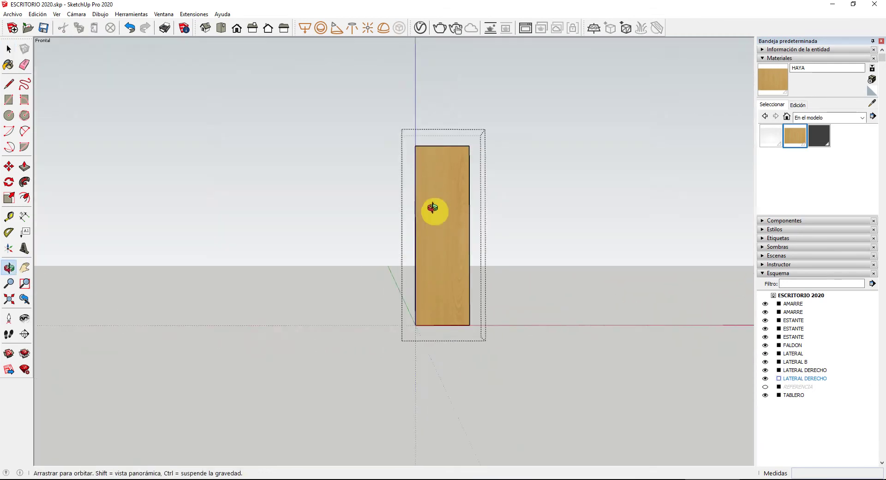
pyautogui.press('space')
pyautogui.moveTo(432, 208); pyautogui.dragTo(456, 312, button='middle')
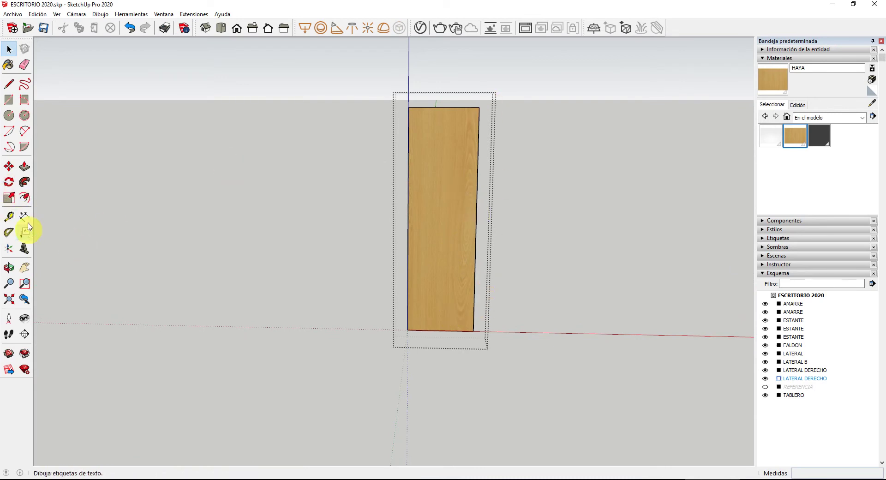
pyautogui.scroll(-1, 337, 214)
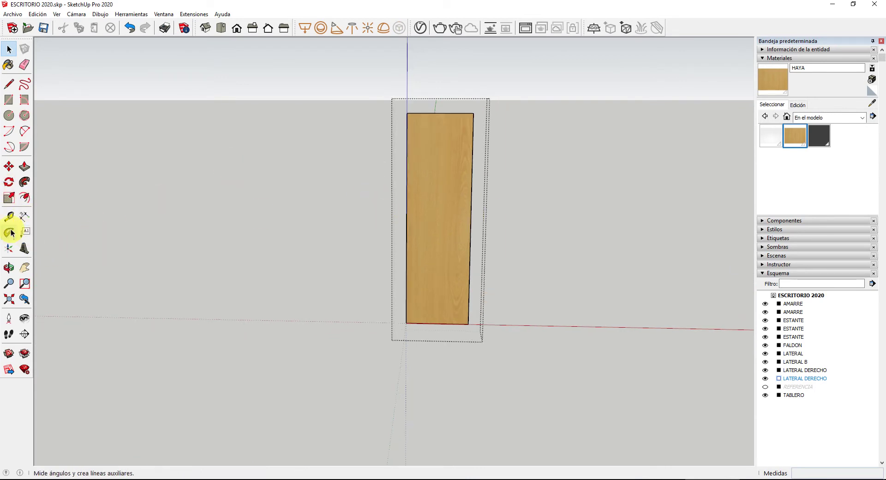
# Label the panel's right edge L1 and top edge A1 with leader text.
pyautogui.click(25, 231)
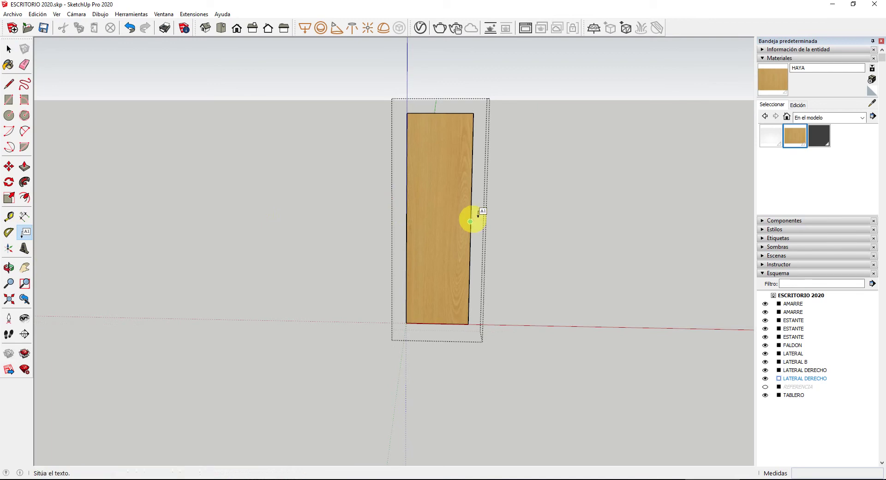
pyautogui.click(470, 221)
pyautogui.click(513, 197)
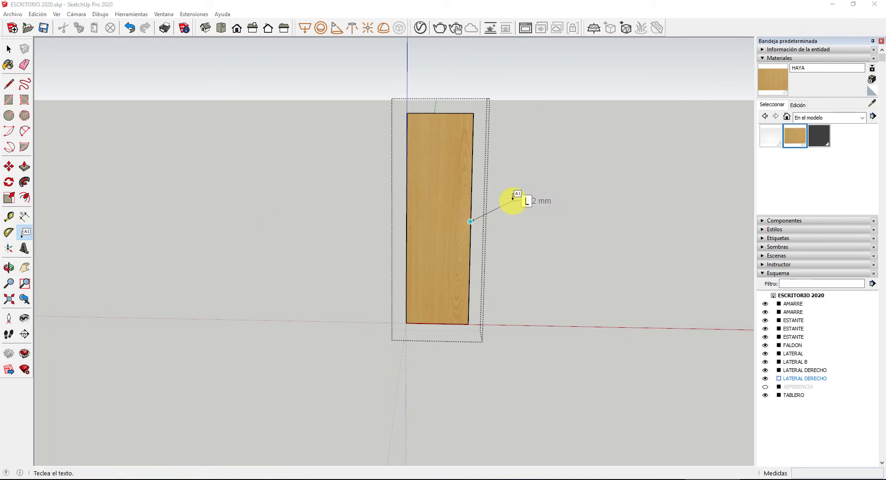
pyautogui.write('1')
pyautogui.click(540, 242)
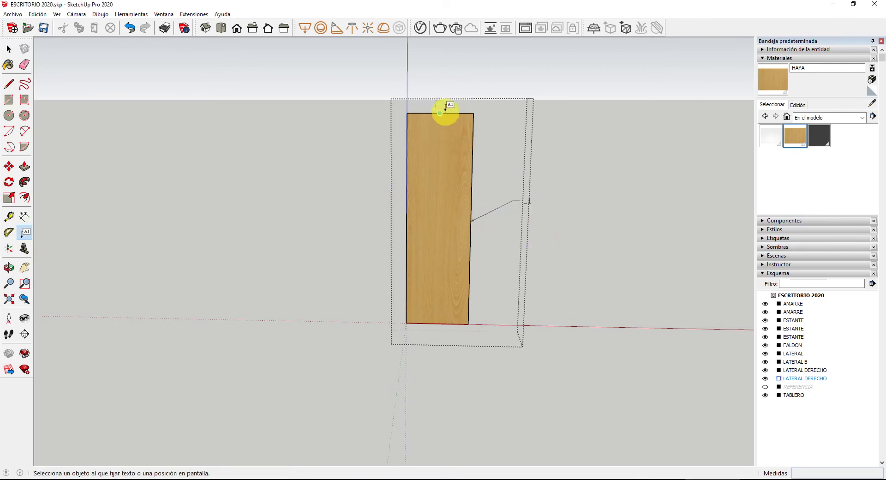
pyautogui.click(439, 112)
pyautogui.click(444, 81)
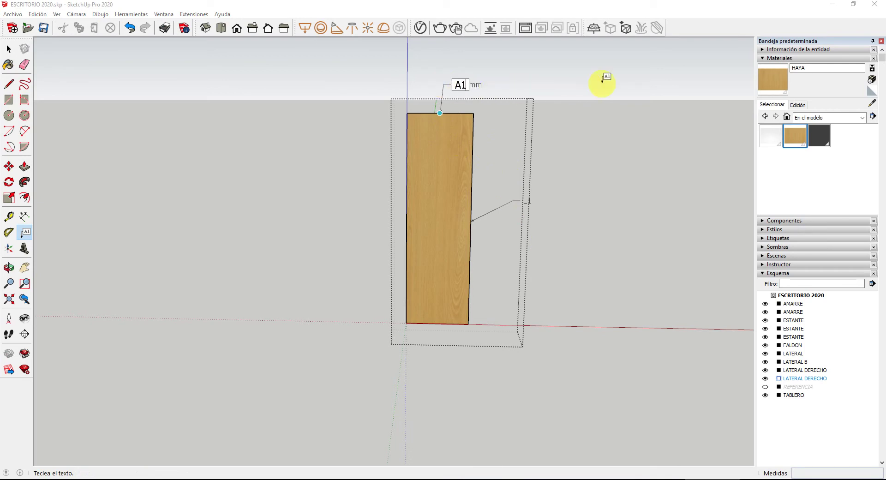
pyautogui.click(602, 79)
# Label the panel's bottom edge A2 and left edge L2 with leader text.
pyautogui.click(436, 321)
pyautogui.click(442, 371)
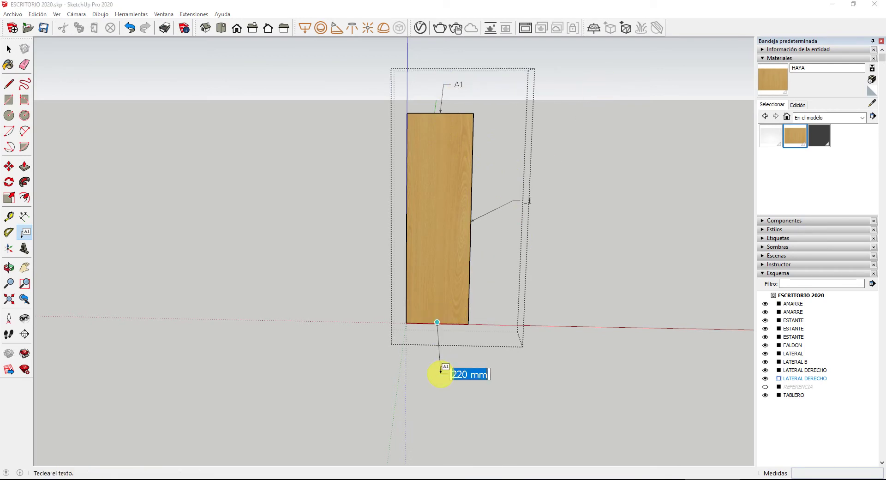
pyautogui.write('A2')
pyautogui.click(437, 387)
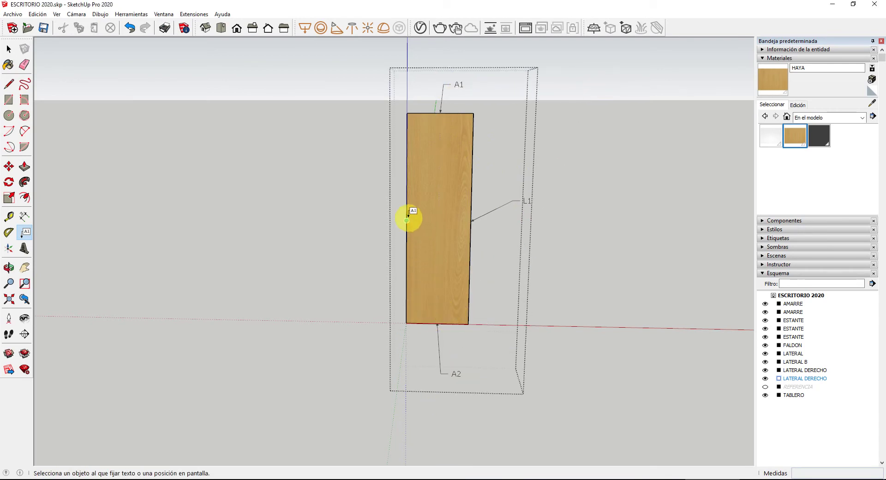
pyautogui.click(406, 220)
pyautogui.click(350, 208)
pyautogui.write('L2')
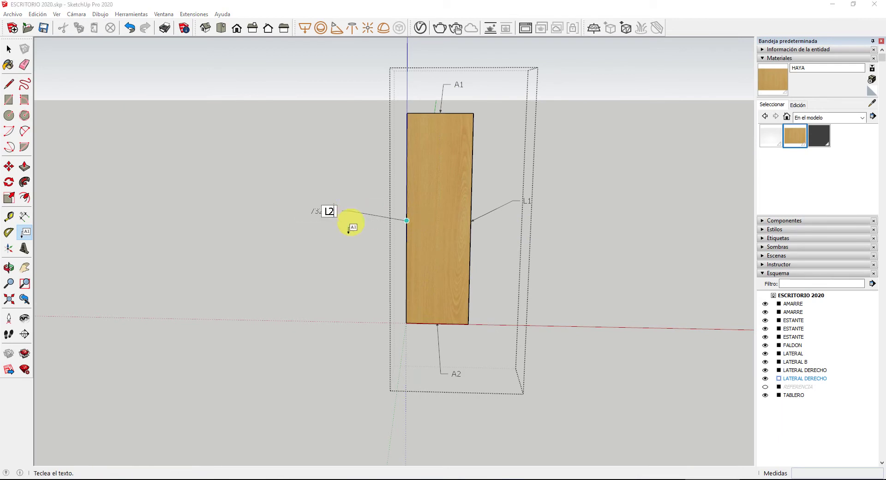
pyautogui.click(331, 288)
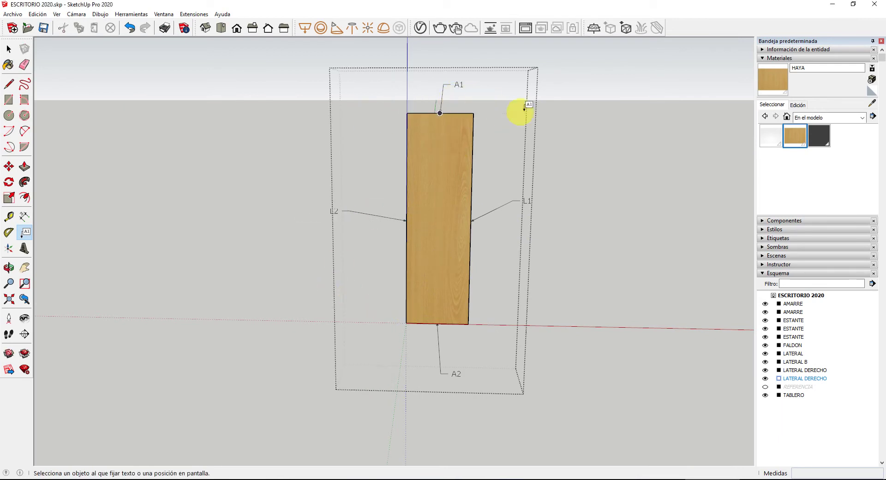
pyautogui.scroll(1, 479, 147)
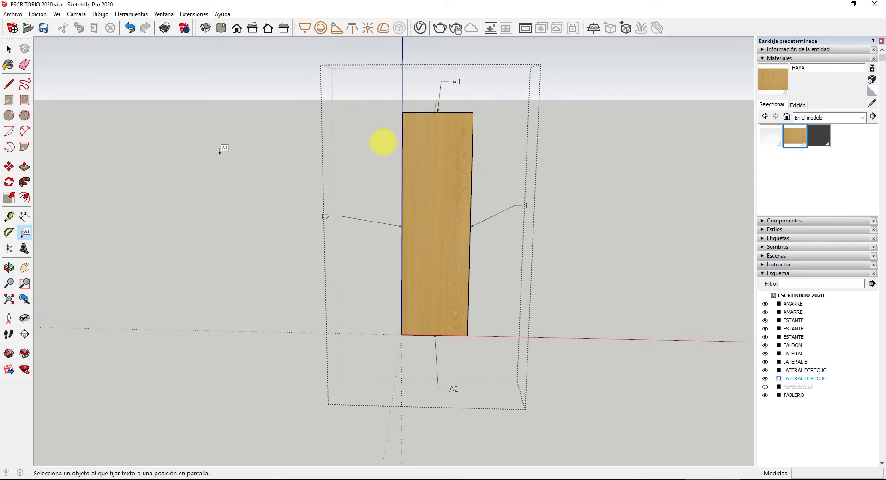
# Dimension the panel's right edge at 732 mm and top edge at 220 mm, then return to Cutting Optimization Pro.
pyautogui.click(24, 216)
pyautogui.moveTo(476, 113); pyautogui.dragTo(471, 353)
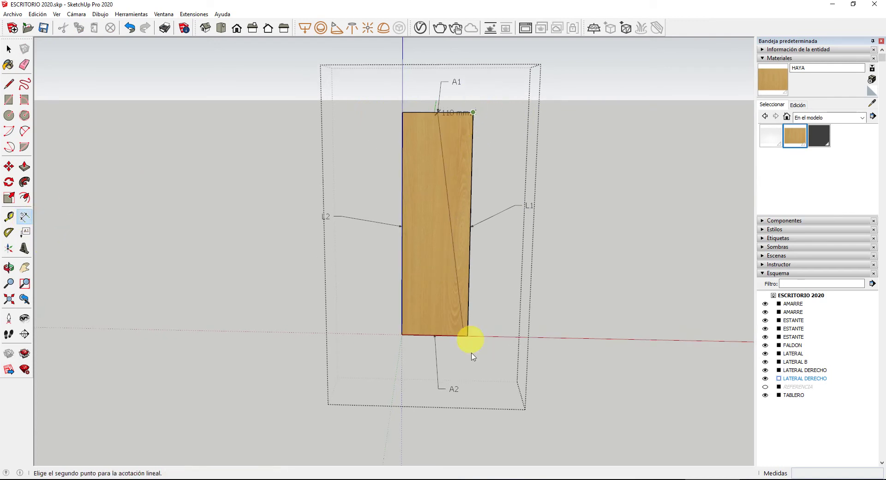
pyautogui.click(468, 335)
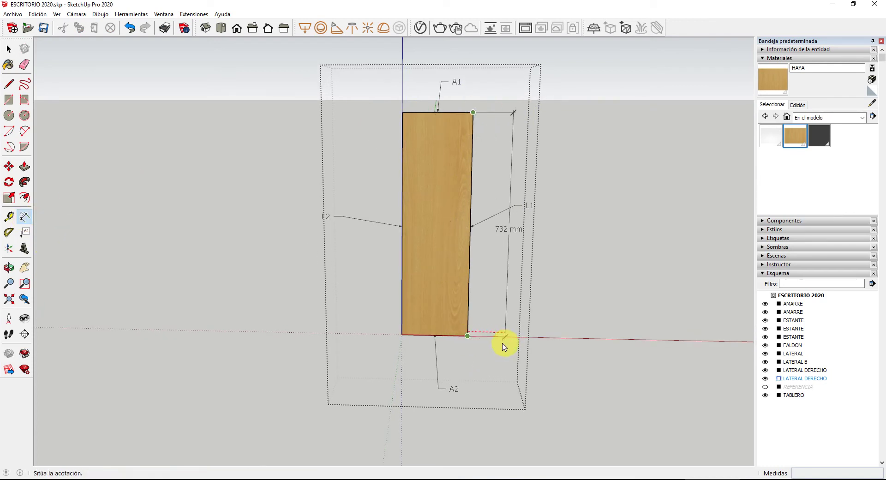
pyautogui.click(502, 346)
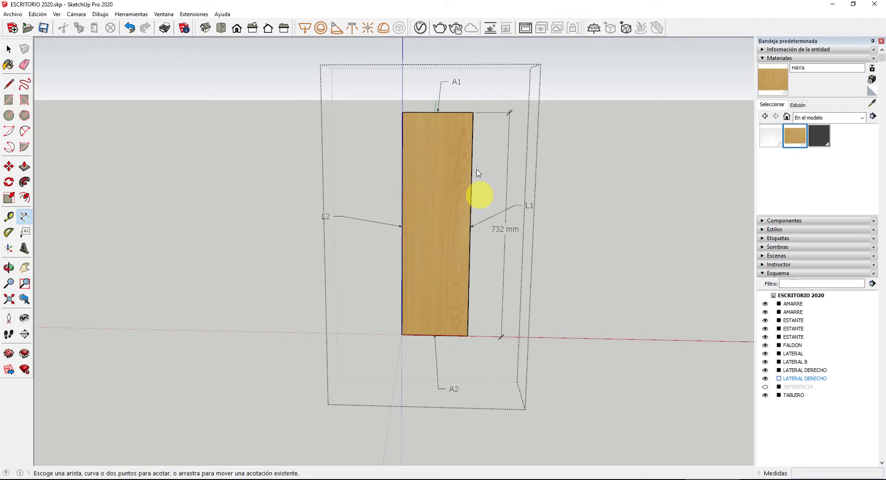
pyautogui.click(471, 113)
pyautogui.click(403, 114)
pyautogui.click(413, 100)
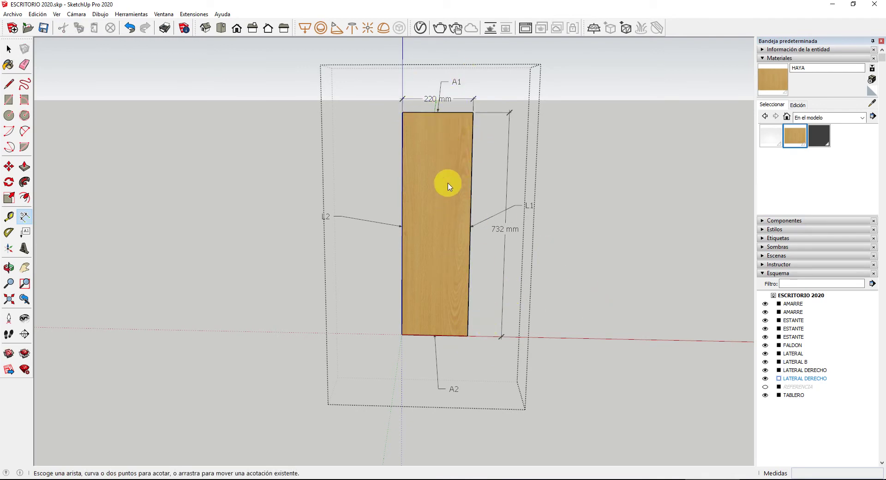
pyautogui.click(694, 477)
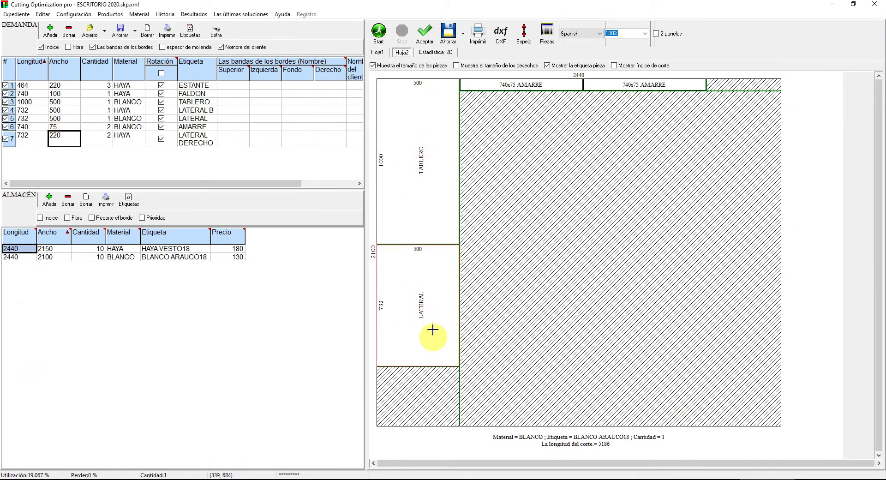
# Select row 7's Ancho cell and compare the Hoja1 HAYA and Hoja2 BLANCO layouts, ending on Hoja1.
pyautogui.click(93, 174)
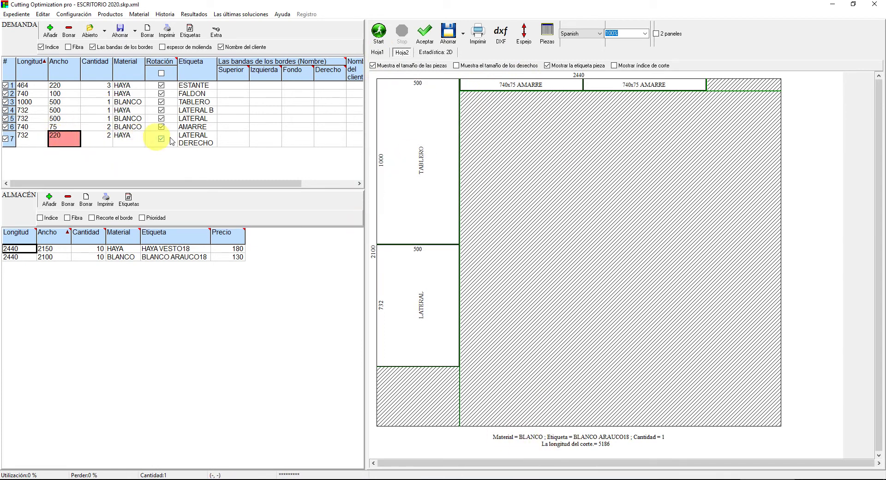
pyautogui.click(379, 54)
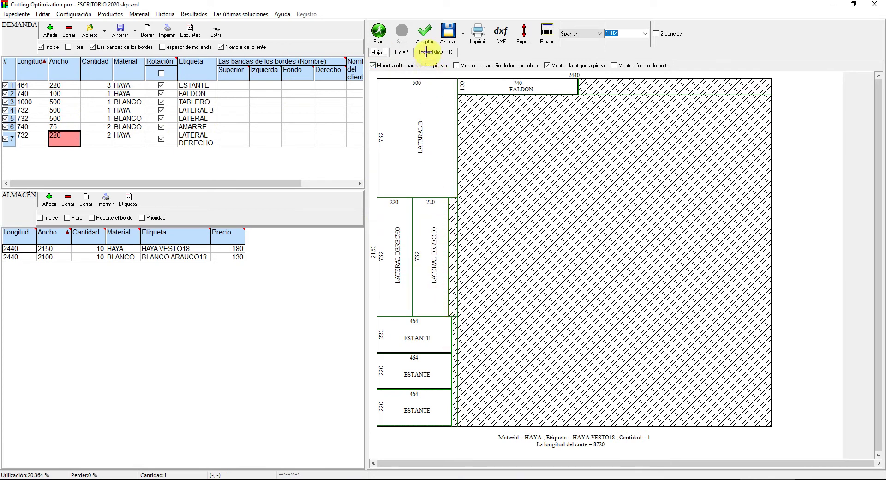
pyautogui.click(400, 53)
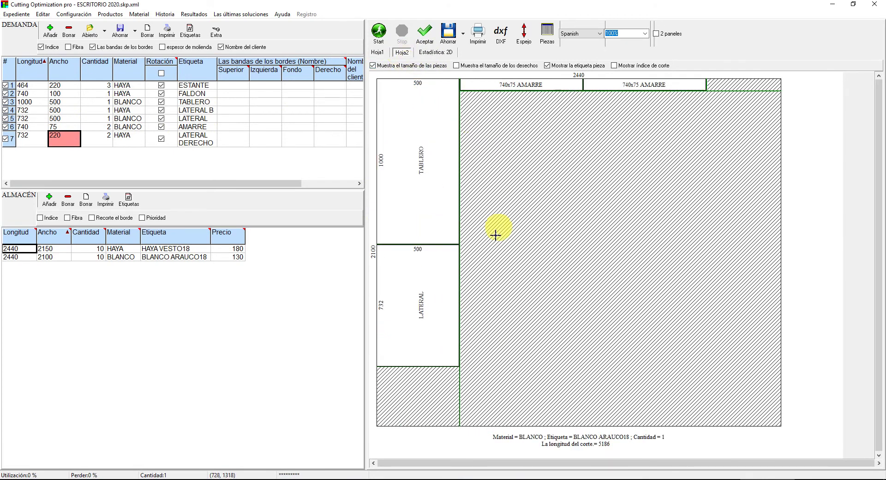
pyautogui.click(380, 52)
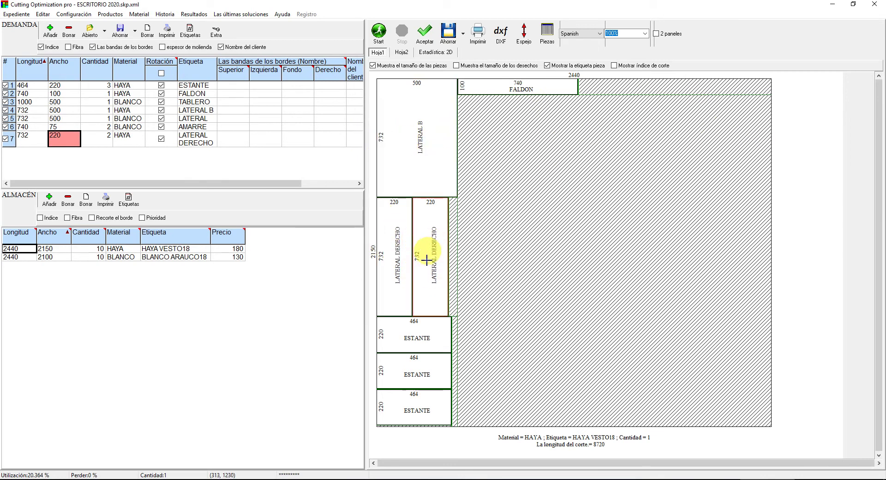
# Edit row 7's LATERAL DERECHO Longitud and Ancho values and run the optimization.
pyautogui.click(33, 141)
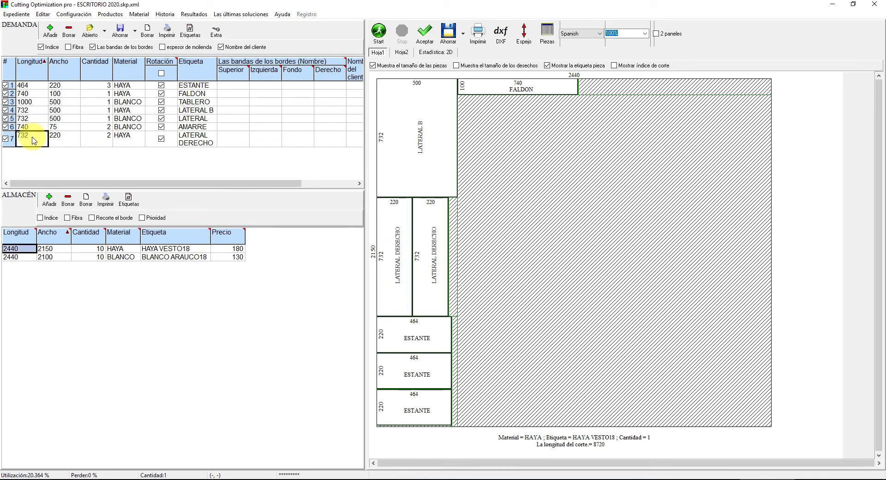
pyautogui.press('Escape')
pyautogui.write('732')
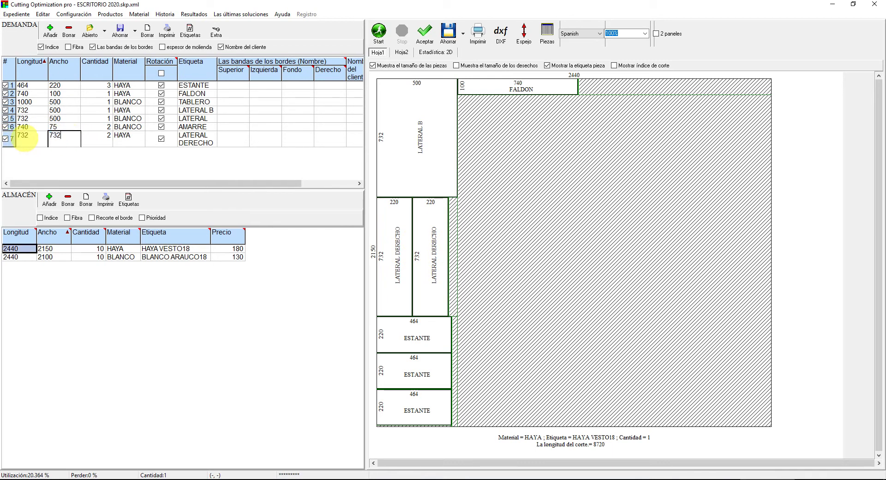
pyautogui.click(33, 137)
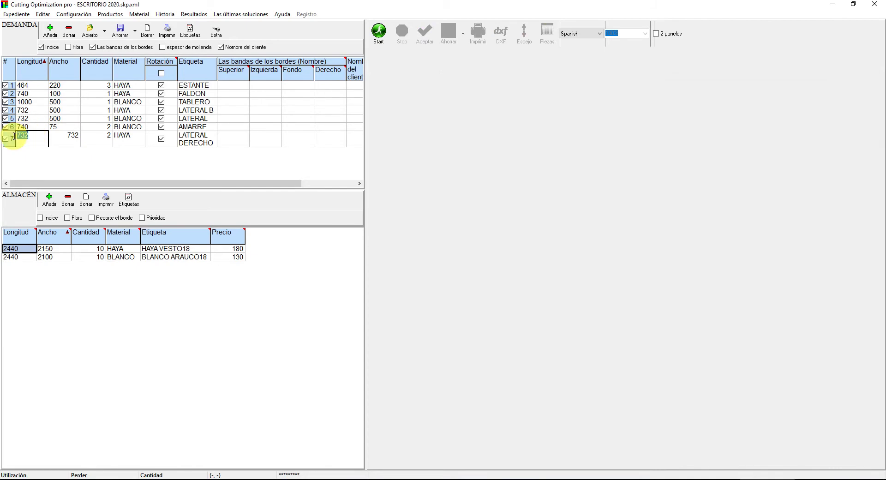
pyautogui.write('20')
pyautogui.press('Return')
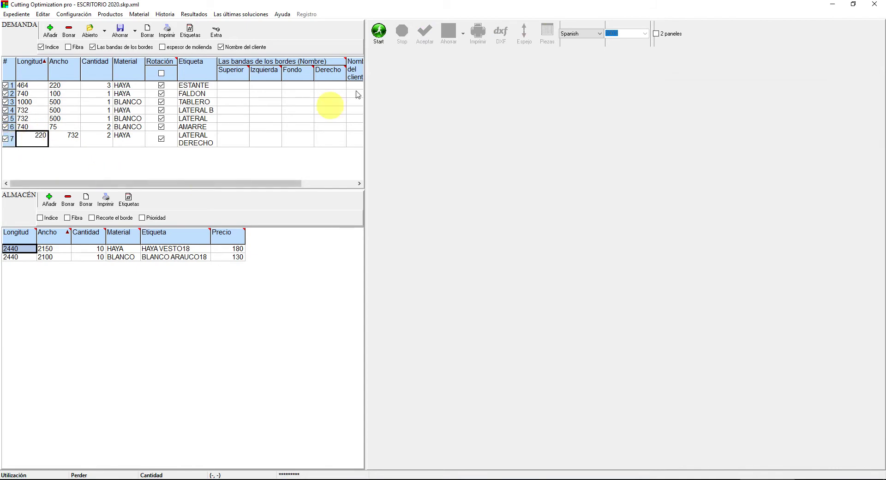
pyautogui.click(385, 34)
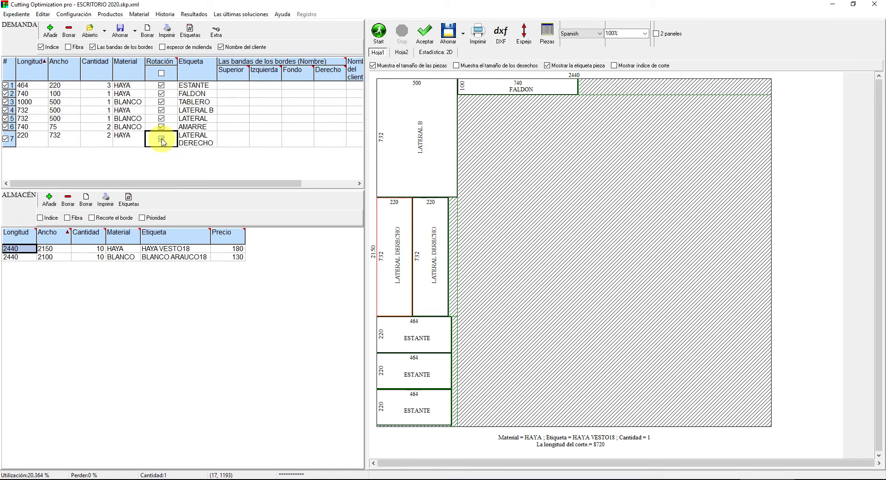
# Turn off rotation for the LATERAL DERECHO piece and re-run the optimization.
pyautogui.click(161, 140)
pyautogui.click(379, 33)
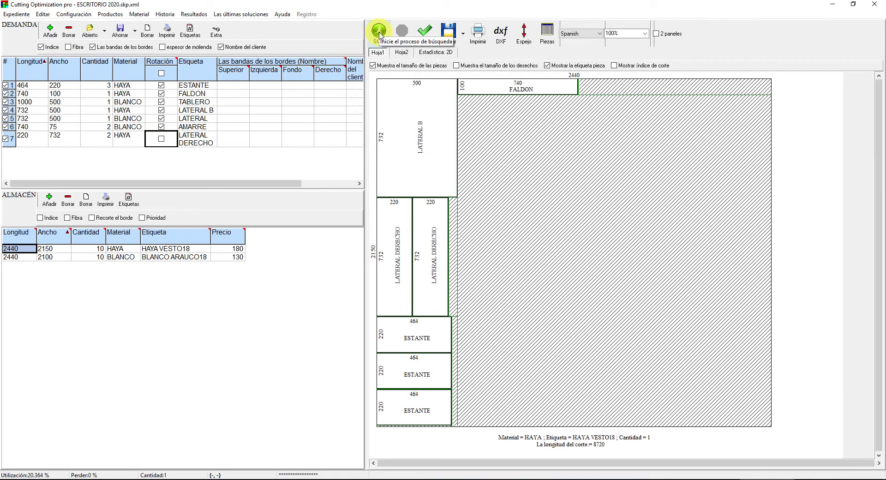
pyautogui.click(378, 33)
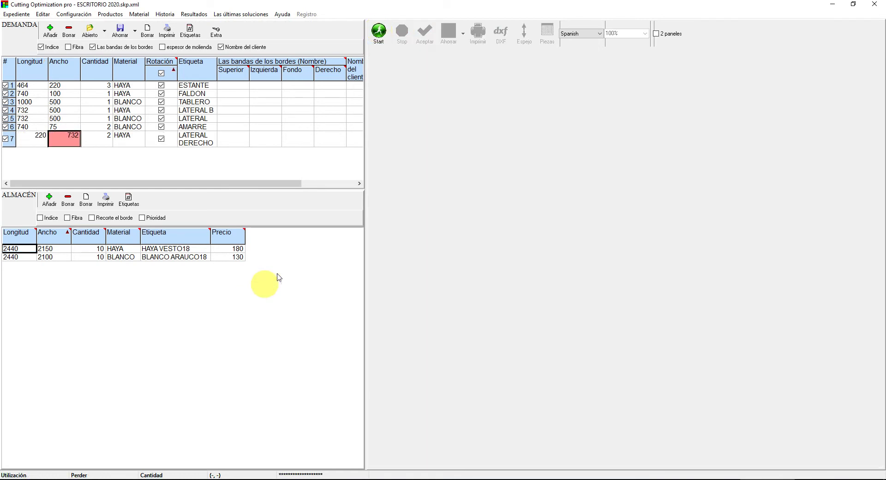
# Set row 7 to 732 long by 220 wide and re-optimize with rotation disabled.
pyautogui.click(36, 143)
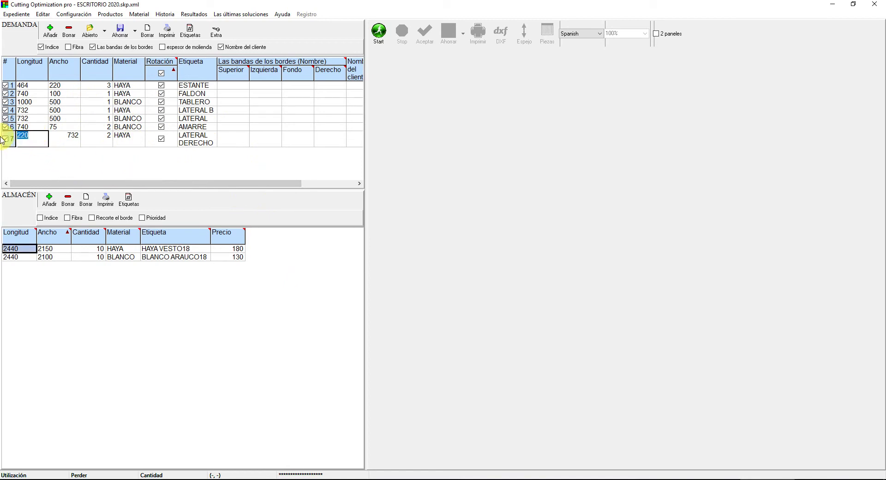
pyautogui.write('732')
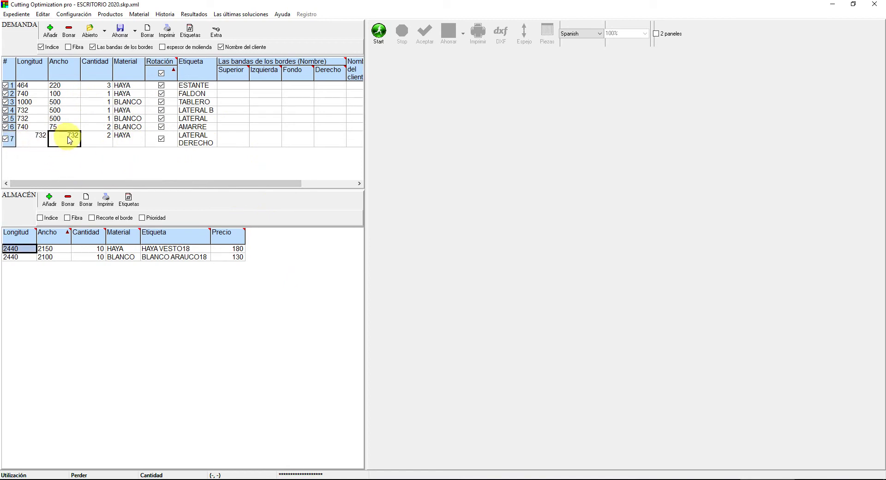
pyautogui.moveTo(69, 140); pyautogui.dragTo(36, 138)
pyautogui.write('02')
pyautogui.press('Return')
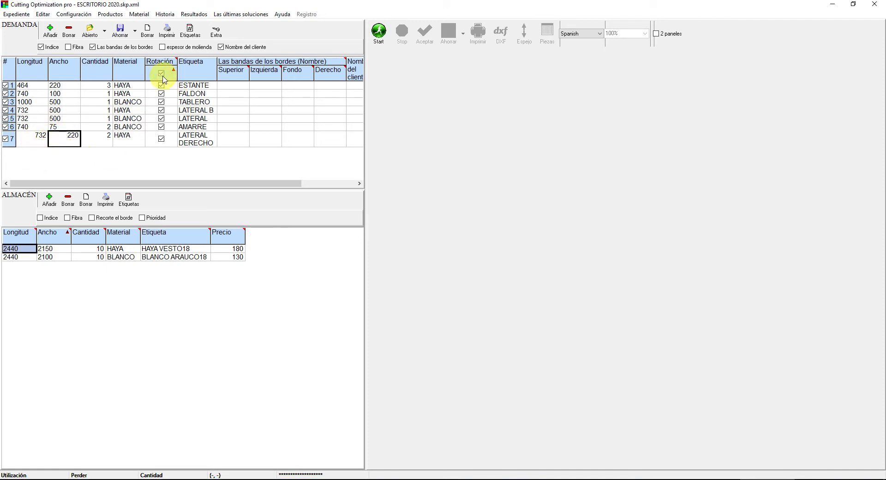
pyautogui.click(380, 31)
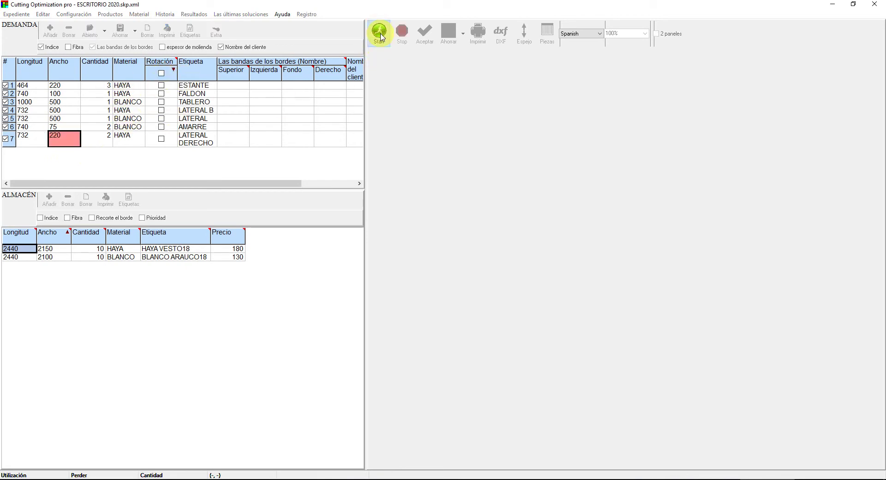
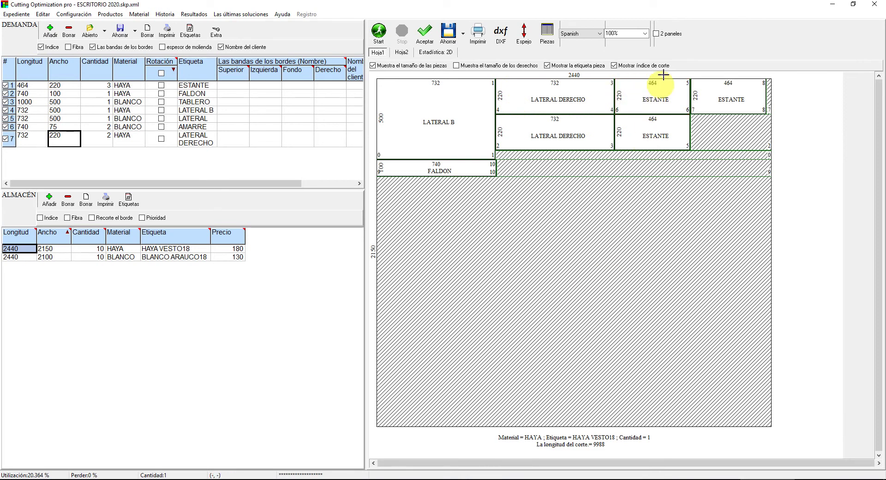
# Leave the side-panel edit and select the middle ESTANTE shelf in the desk cabinet.
pyautogui.click(696, 478)
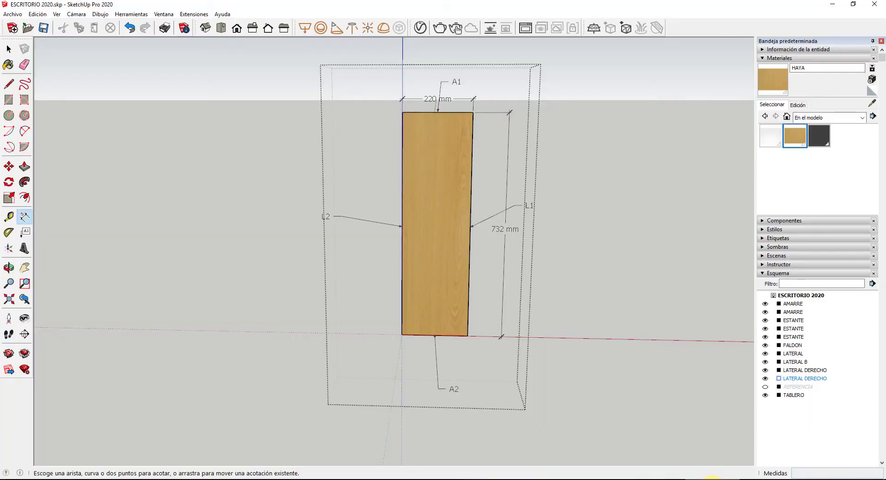
pyautogui.scroll(-3, 431, 207)
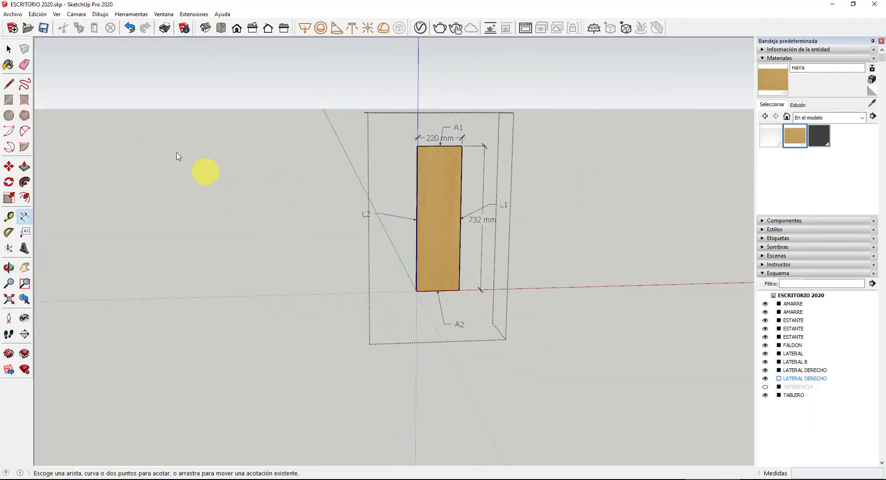
pyautogui.moveTo(177, 156); pyautogui.dragTo(207, 151, button='middle')
pyautogui.press('space')
pyautogui.click(530, 185)
pyautogui.moveTo(530, 184); pyautogui.dragTo(377, 218, button='middle')
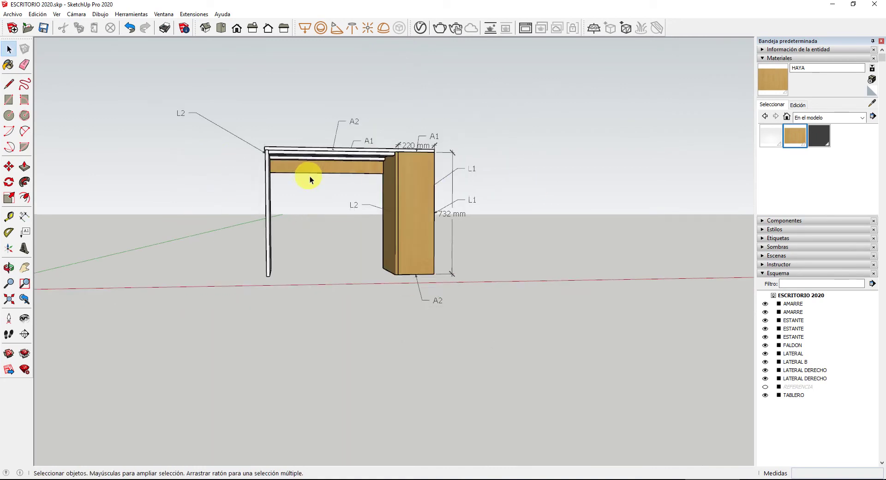
pyautogui.scroll(2, 421, 200)
pyautogui.click(425, 201)
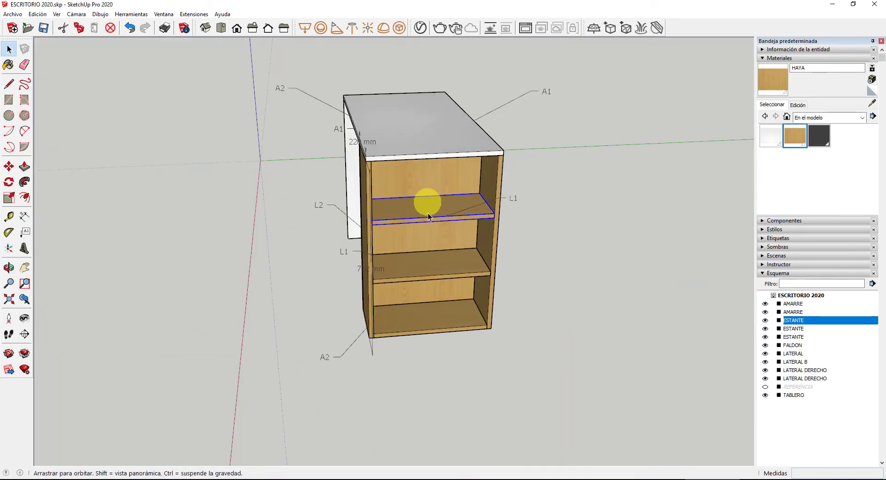
pyautogui.scroll(2, 430, 223)
pyautogui.scroll(3, 434, 224)
pyautogui.scroll(-3, 434, 224)
pyautogui.moveTo(397, 214); pyautogui.dragTo(406, 233, button='middle')
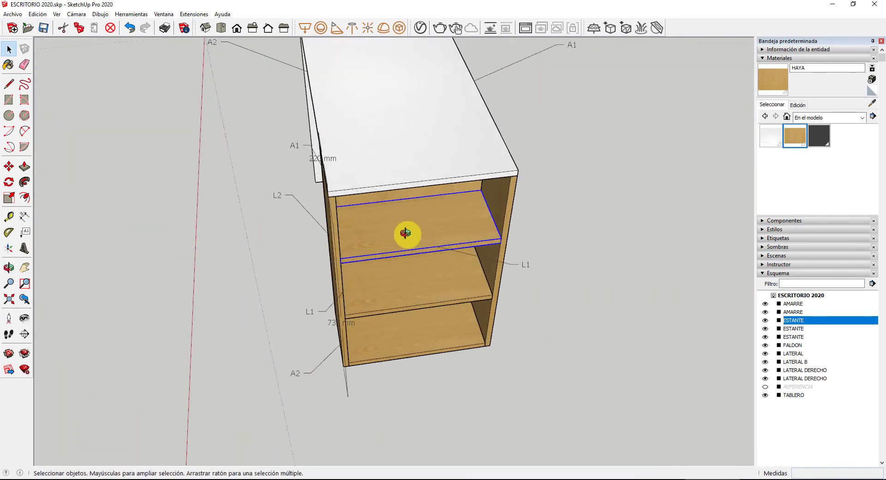
# Move the selected ESTANTE shelf down and out past the cabinet front.
pyautogui.click(9, 166)
pyautogui.moveTo(405, 264); pyautogui.dragTo(460, 217, button='middle')
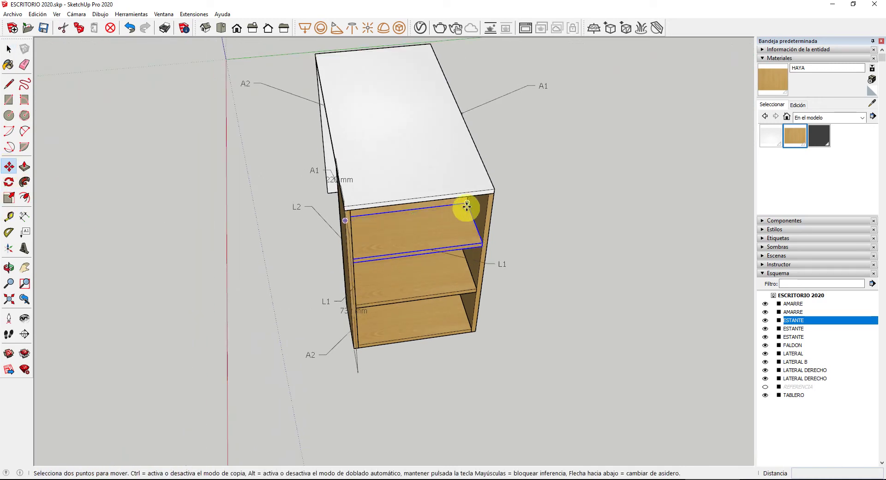
pyautogui.moveTo(466, 206); pyautogui.dragTo(500, 286)
pyautogui.click(10, 48)
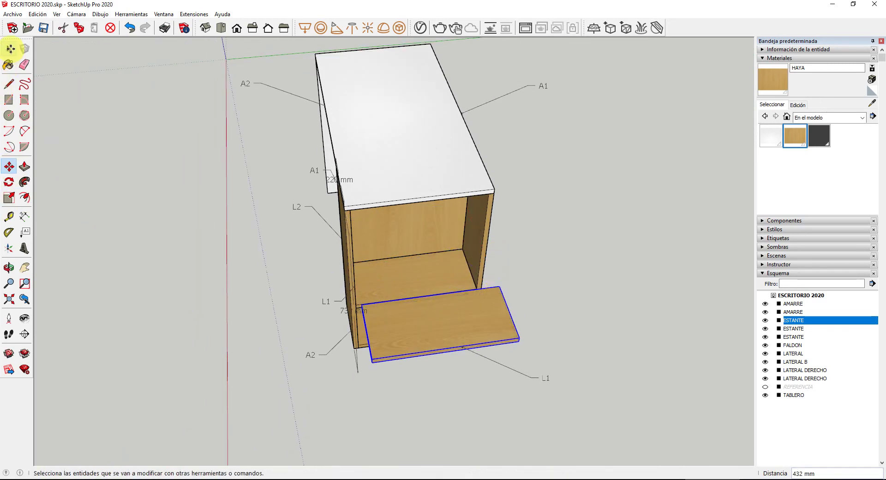
pyautogui.click(293, 203)
# Orbit around the 220 × 732 mm cabinet to inspect the pulled-out shelf.
pyautogui.moveTo(293, 203)
pyautogui.mouseDown(button='middle')
pyautogui.moveTo(391, 289)
pyautogui.moveTo(376, 169)
pyautogui.mouseUp(button='middle')
pyautogui.click(367, 173)
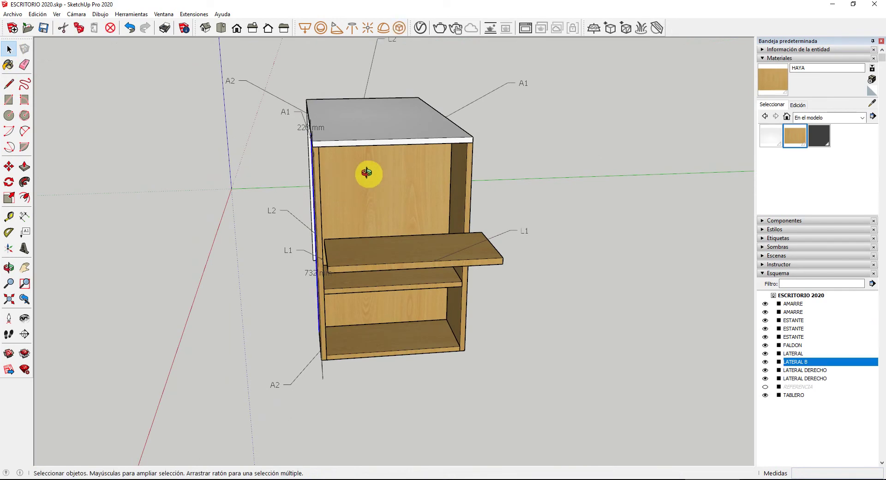
pyautogui.moveTo(395, 198)
pyautogui.mouseDown(button='middle')
pyautogui.moveTo(537, 192)
pyautogui.moveTo(407, 206)
pyautogui.mouseUp(button='middle')
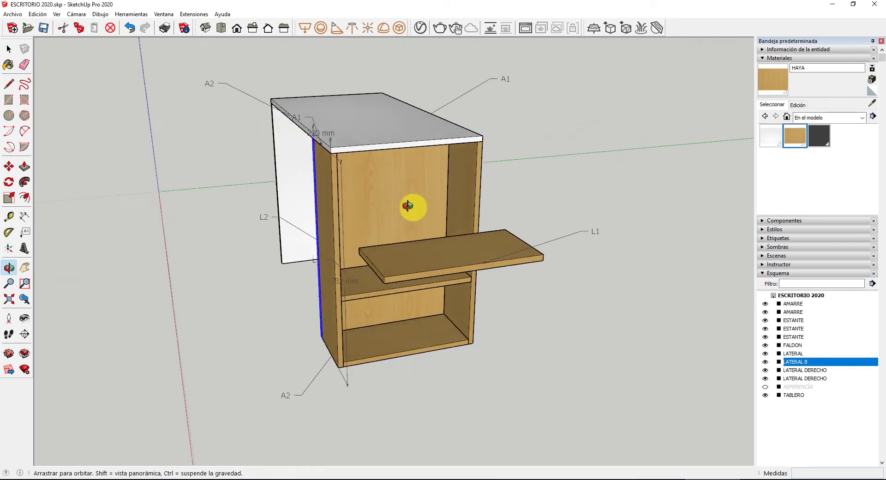
pyautogui.moveTo(407, 206)
pyautogui.mouseDown()
pyautogui.moveTo(586, 186)
pyautogui.moveTo(396, 194)
pyautogui.moveTo(343, 216)
pyautogui.mouseUp()
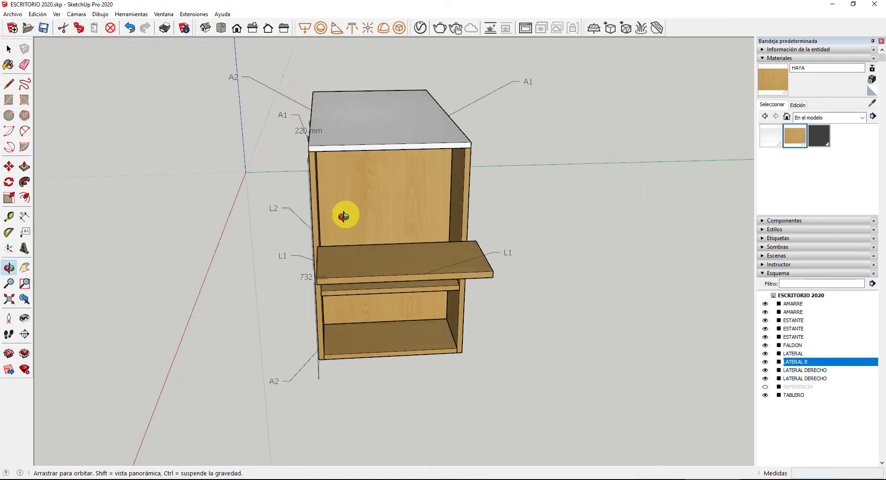
pyautogui.moveTo(313, 178); pyautogui.dragTo(336, 257)
pyautogui.press('space')
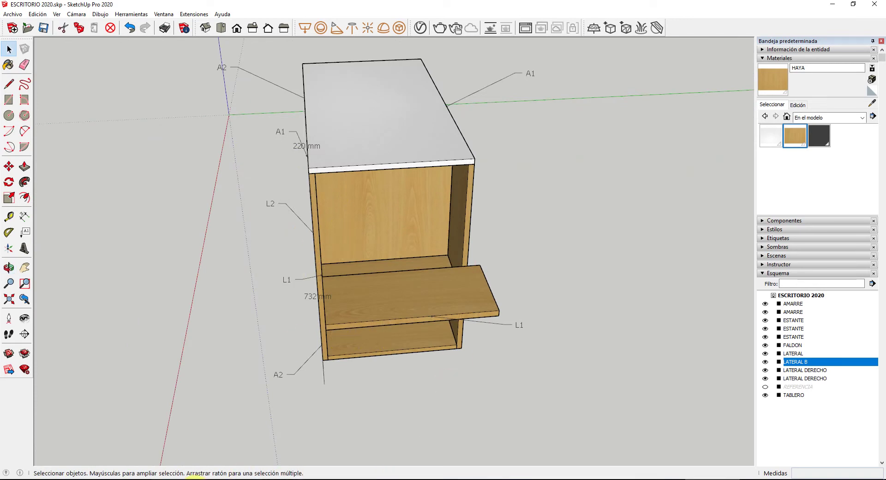
pyautogui.scroll(3, 386, 314)
pyautogui.click(372, 361)
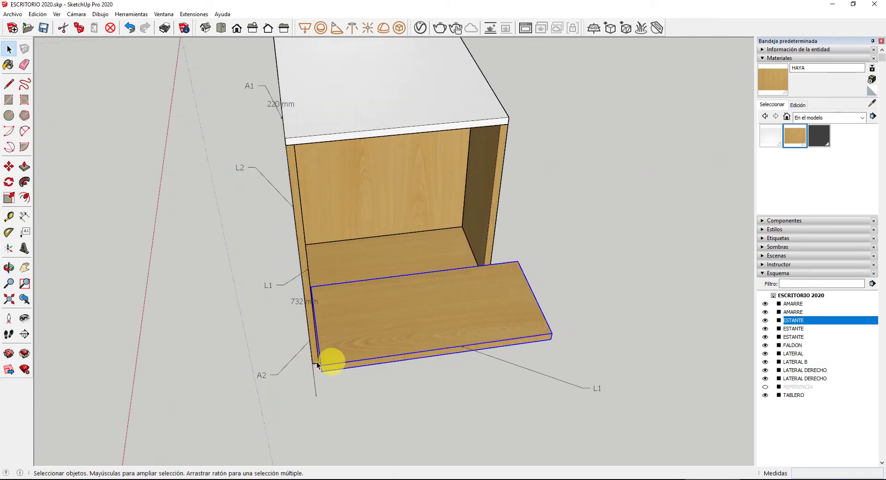
pyautogui.scroll(-3, 406, 341)
pyautogui.moveTo(459, 311)
pyautogui.mouseDown(button='middle')
pyautogui.moveTo(419, 369)
pyautogui.moveTo(451, 306)
pyautogui.moveTo(587, 395)
pyautogui.moveTo(463, 293)
pyautogui.moveTo(397, 170)
pyautogui.moveTo(267, 162)
pyautogui.moveTo(251, 203)
pyautogui.moveTo(510, 247)
pyautogui.moveTo(636, 205)
pyautogui.mouseUp(button='middle')
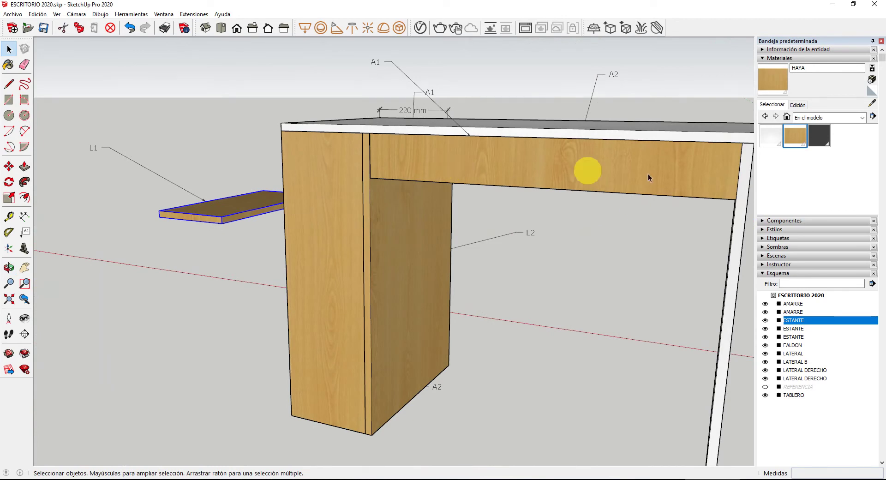
# Orbit the desk model to an angled, higher view of the whole desk.
pyautogui.moveTo(508, 176)
pyautogui.mouseDown(button='middle')
pyautogui.moveTo(455, 180)
pyautogui.moveTo(498, 221)
pyautogui.moveTo(579, 221)
pyautogui.mouseUp(button='middle')
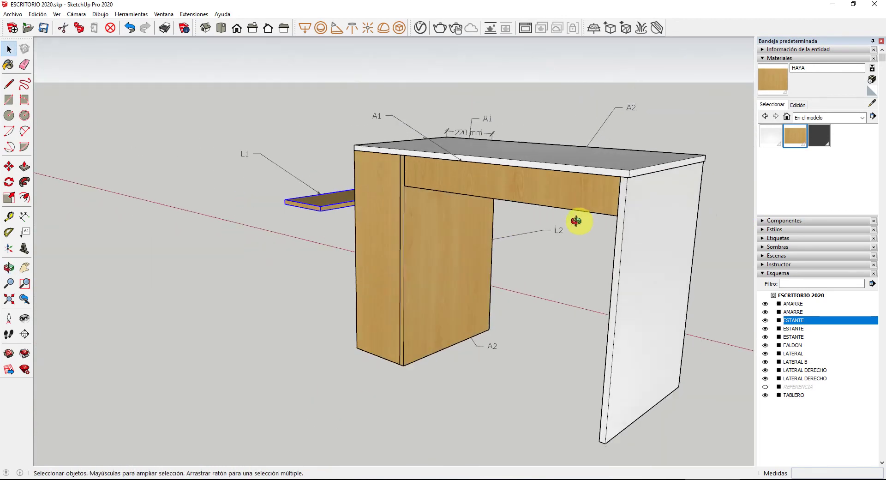
pyautogui.moveTo(477, 183)
pyautogui.mouseDown(button='middle')
pyautogui.moveTo(498, 210)
pyautogui.moveTo(491, 201)
pyautogui.moveTo(247, 229)
pyautogui.moveTo(326, 172)
pyautogui.moveTo(284, 178)
pyautogui.mouseUp(button='middle')
pyautogui.scroll(-3, 285, 178)
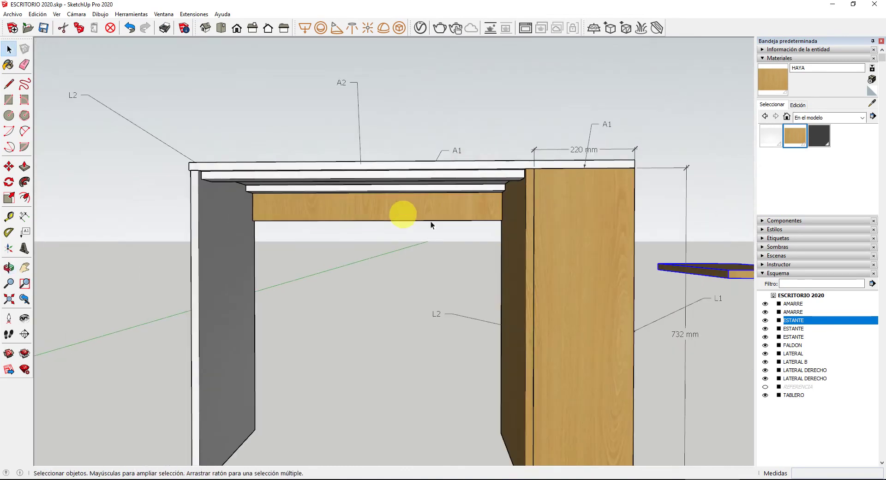
pyautogui.moveTo(445, 202)
pyautogui.mouseDown(button='middle')
pyautogui.moveTo(406, 234)
pyautogui.moveTo(497, 238)
pyautogui.moveTo(490, 291)
pyautogui.mouseUp(button='middle')
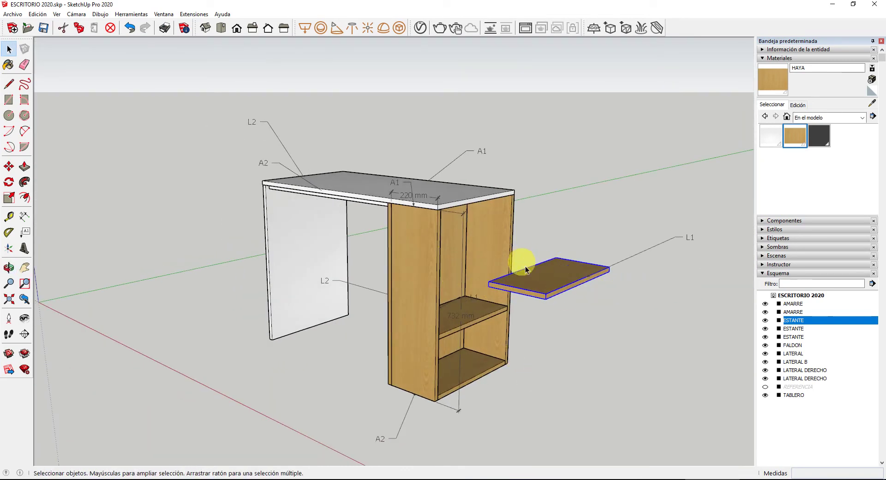
pyautogui.scroll(3, 520, 257)
pyautogui.moveTo(520, 257); pyautogui.dragTo(518, 362, button='middle')
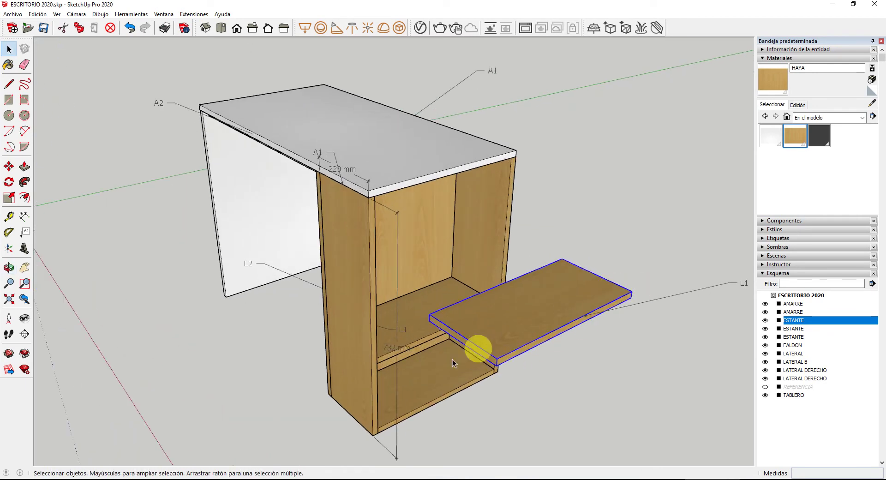
# Check the board cutting layout in Cutting Optimization Pro, then minimize it.
pyautogui.click(752, 478)
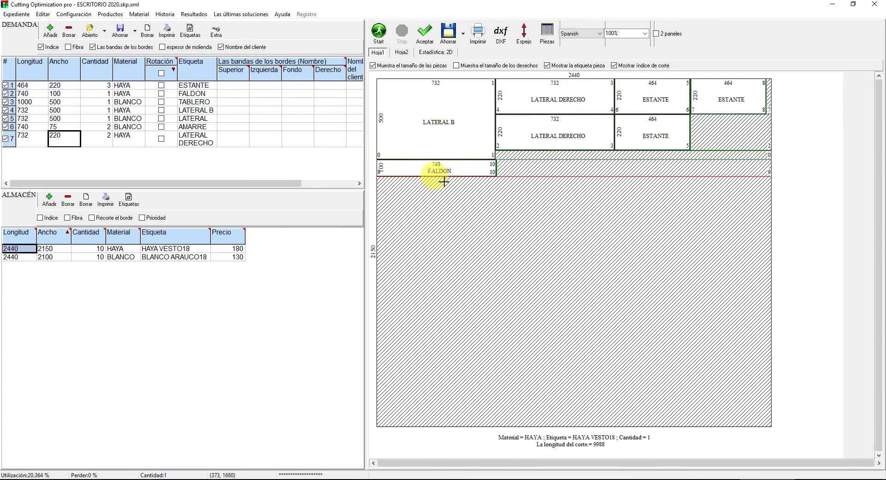
pyautogui.click(832, 4)
pyautogui.moveTo(501, 206)
pyautogui.mouseDown(button='middle')
pyautogui.moveTo(468, 235)
pyautogui.moveTo(494, 178)
pyautogui.moveTo(447, 208)
pyautogui.moveTo(421, 162)
pyautogui.moveTo(302, 72)
pyautogui.moveTo(310, 158)
pyautogui.moveTo(276, 188)
pyautogui.mouseUp(button='middle')
# Open the FALDON apron component for editing on its own.
pyautogui.doubleClick(320, 173)
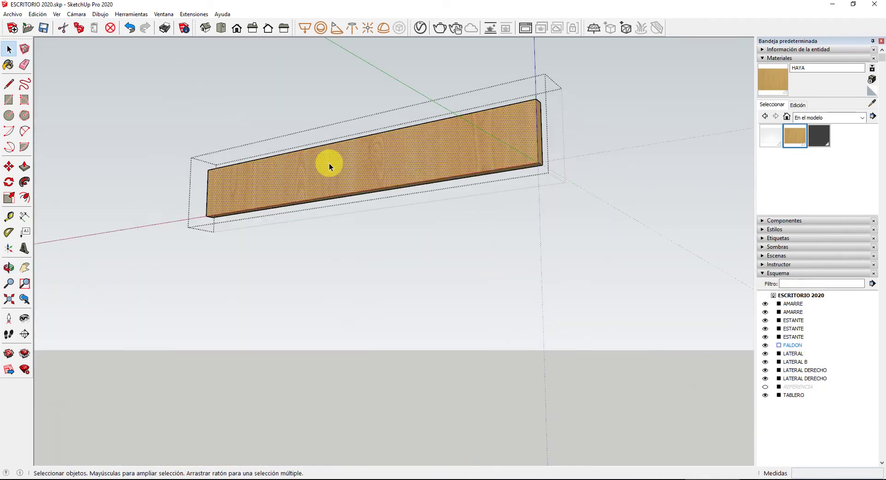
pyautogui.rightClick(331, 168)
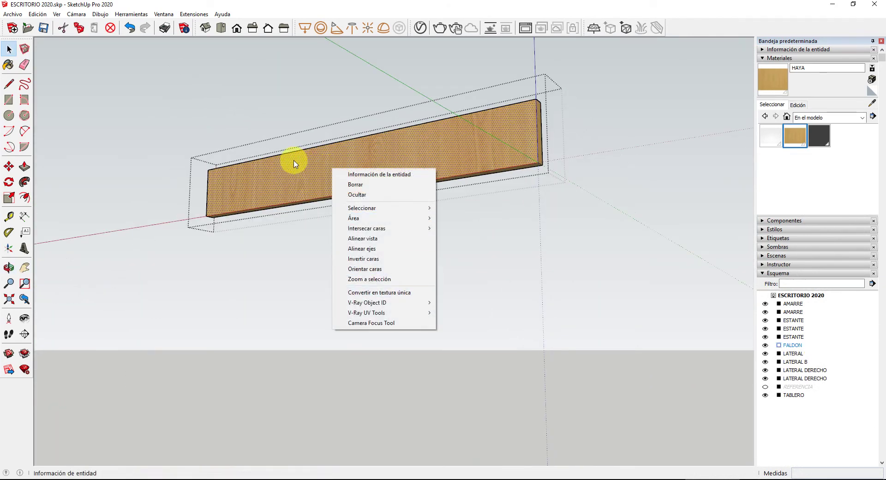
pyautogui.click(302, 174)
pyautogui.rightClick(304, 178)
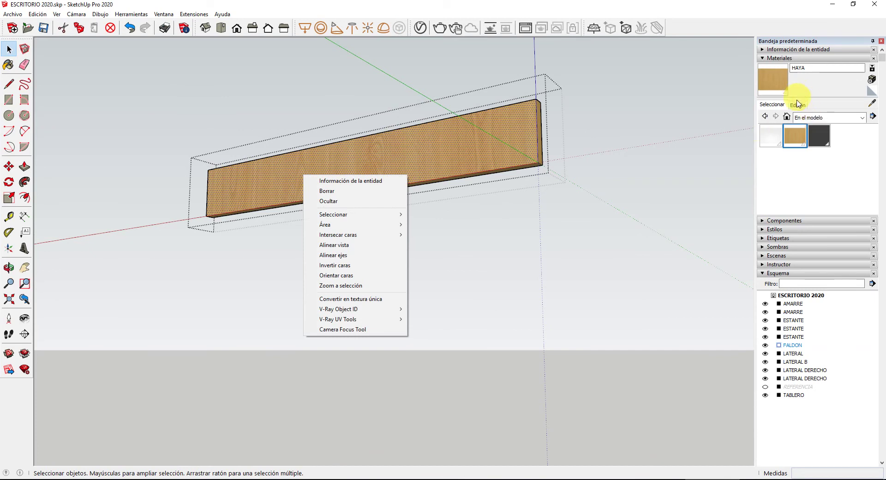
pyautogui.click(303, 148)
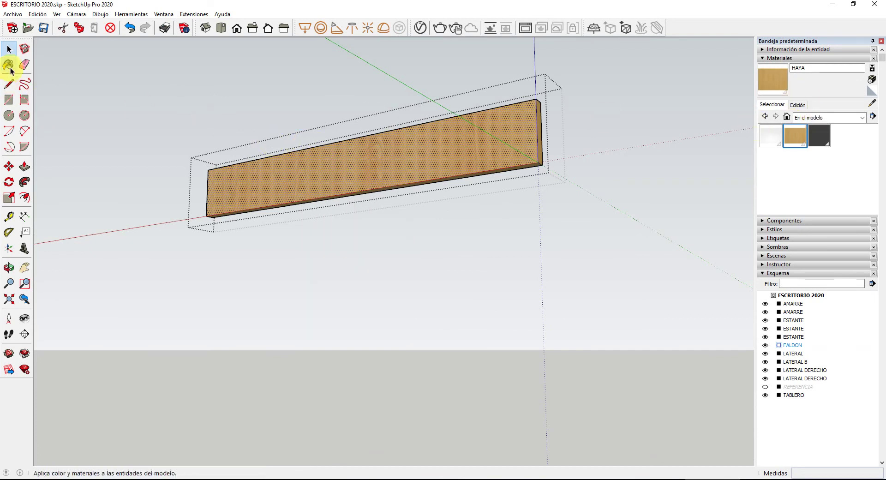
pyautogui.click(8, 65)
pyautogui.click(8, 48)
pyautogui.click(310, 197)
# Use Textura > Posición to rotate and enlarge the HAYA grain lengthwise on the apron.
pyautogui.rightClick(323, 177)
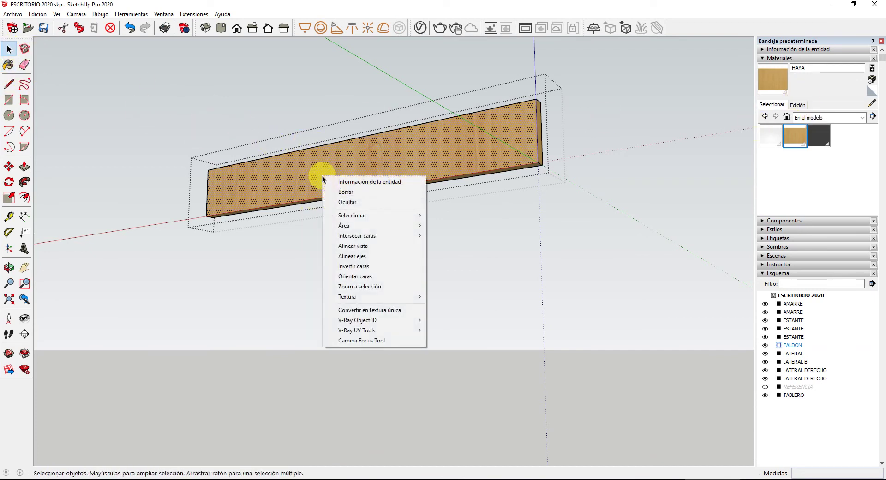
pyautogui.click(450, 296)
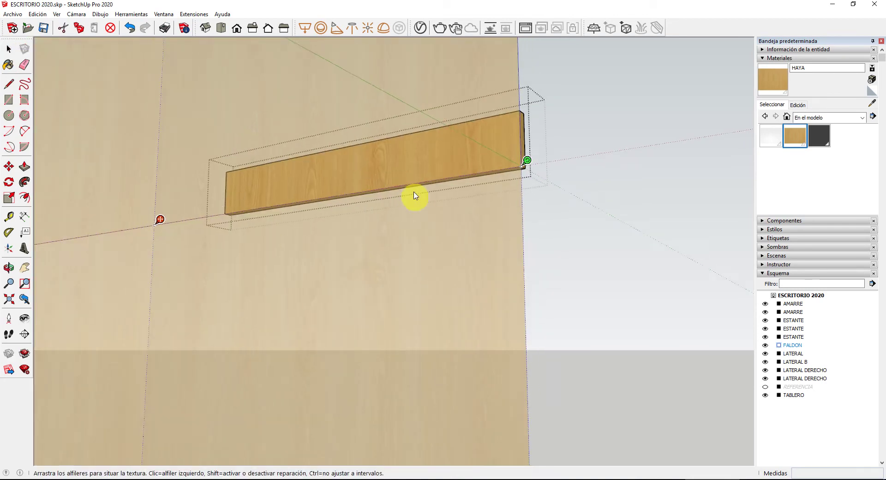
pyautogui.click(518, 221)
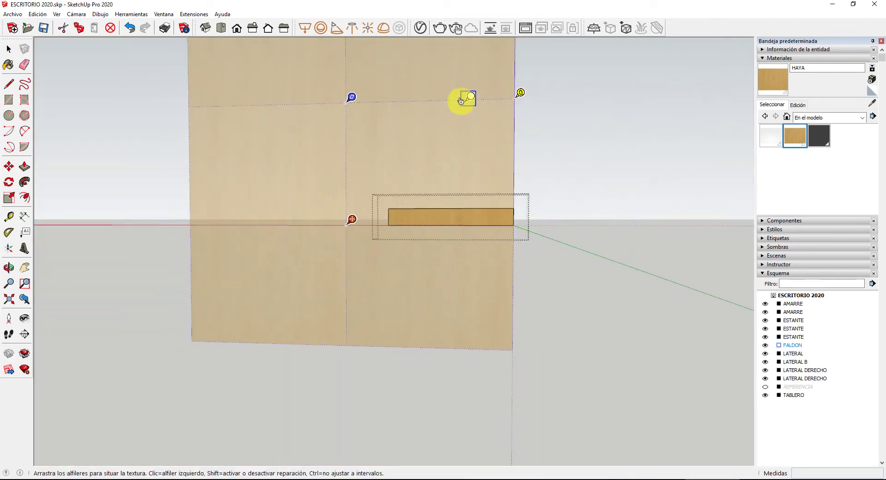
pyautogui.moveTo(517, 220); pyautogui.dragTo(351, 46)
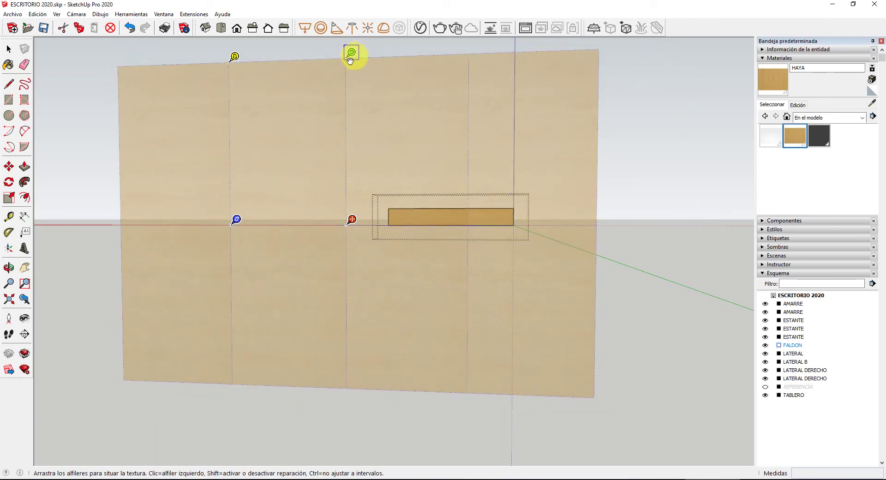
pyautogui.press('Return')
# Orbit under and around the desk to inspect the re-textured apron.
pyautogui.moveTo(612, 239)
pyautogui.mouseDown(button='middle')
pyautogui.moveTo(390, 176)
pyautogui.moveTo(436, 139)
pyautogui.moveTo(356, 174)
pyautogui.moveTo(395, 191)
pyautogui.moveTo(415, 94)
pyautogui.moveTo(396, 228)
pyautogui.mouseUp(button='middle')
pyautogui.scroll(3, 493, 200)
pyautogui.scroll(3, 398, 198)
pyautogui.scroll(-5, 468, 207)
pyautogui.moveTo(468, 207); pyautogui.dragTo(474, 231, button='middle')
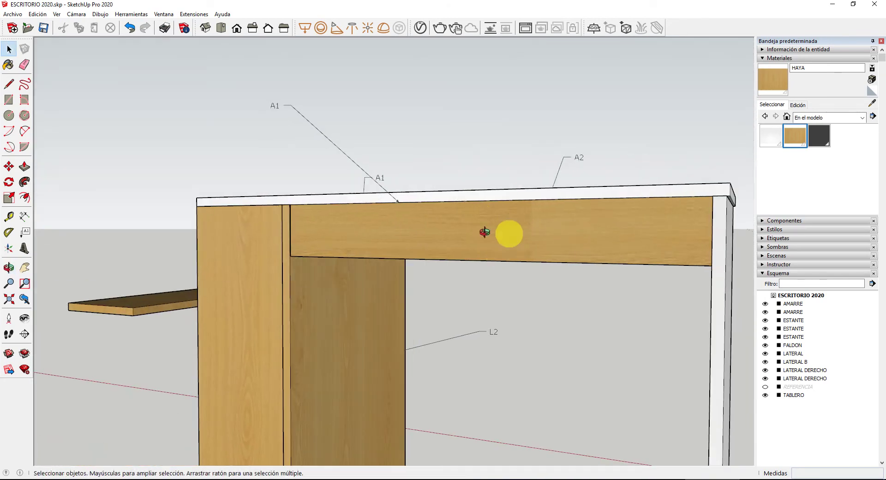
pyautogui.scroll(-2, 415, 238)
pyautogui.moveTo(415, 237)
pyautogui.mouseDown(button='middle')
pyautogui.moveTo(411, 203)
pyautogui.moveTo(444, 229)
pyautogui.moveTo(437, 136)
pyautogui.moveTo(450, 206)
pyautogui.moveTo(277, 182)
pyautogui.moveTo(569, 283)
pyautogui.moveTo(626, 431)
pyautogui.mouseUp(button='middle')
# Allow FALDON to rotate and rerun the HAYA layout, placing the 740 mm part upright.
pyautogui.hotkey('alt', 'Tab')
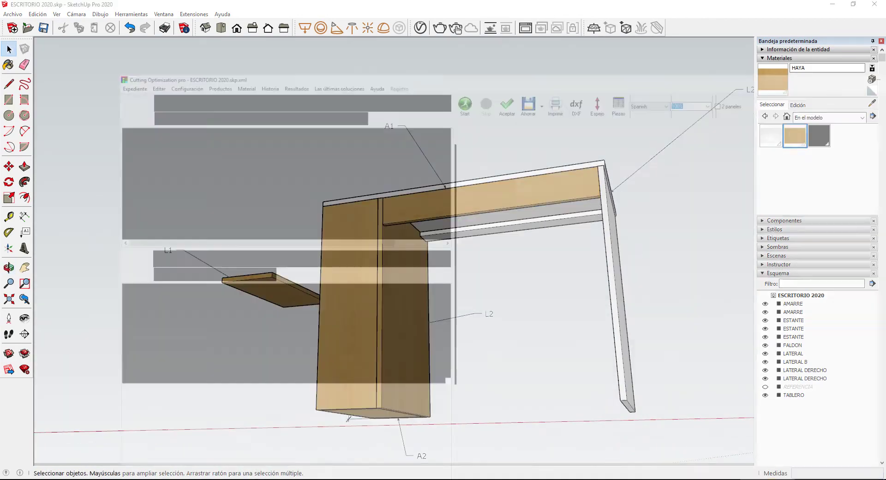
pyautogui.click(160, 73)
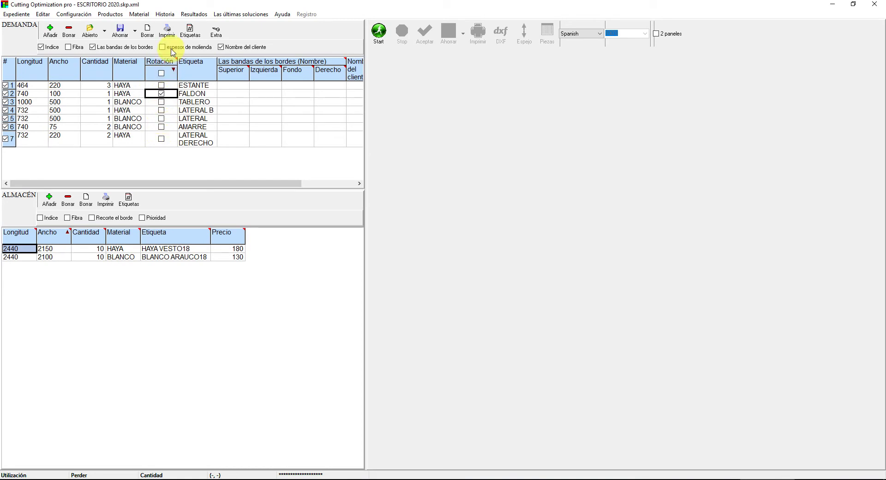
pyautogui.click(379, 33)
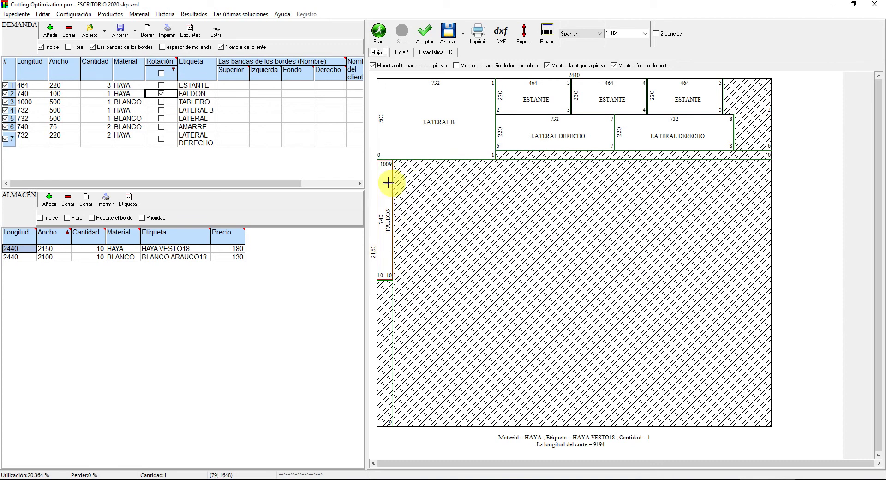
# Untick FALDON's Rotación and rerun so the 740 × 100 mm part lies lengthwise.
pyautogui.click(162, 93)
pyautogui.click(378, 31)
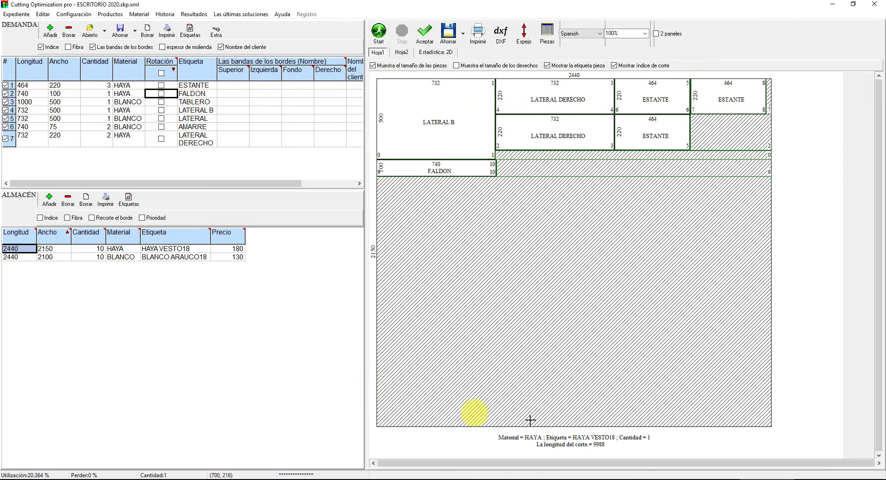
pyautogui.click(400, 53)
pyautogui.click(378, 52)
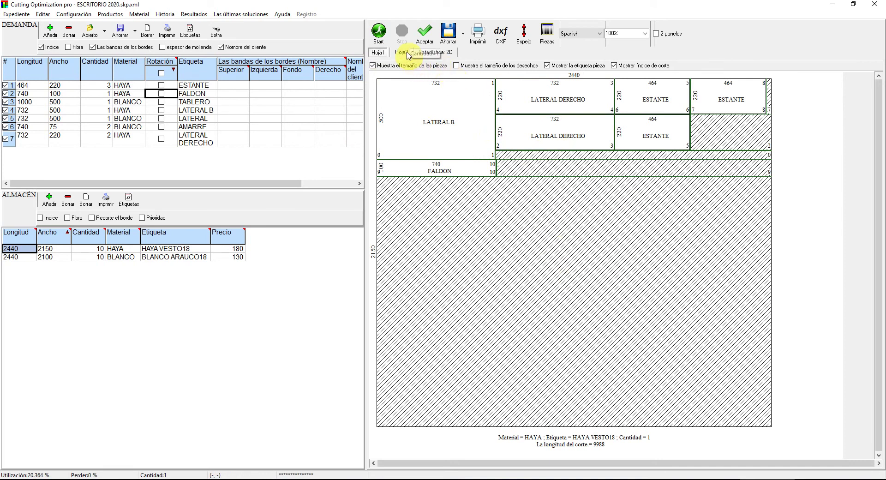
pyautogui.click(402, 53)
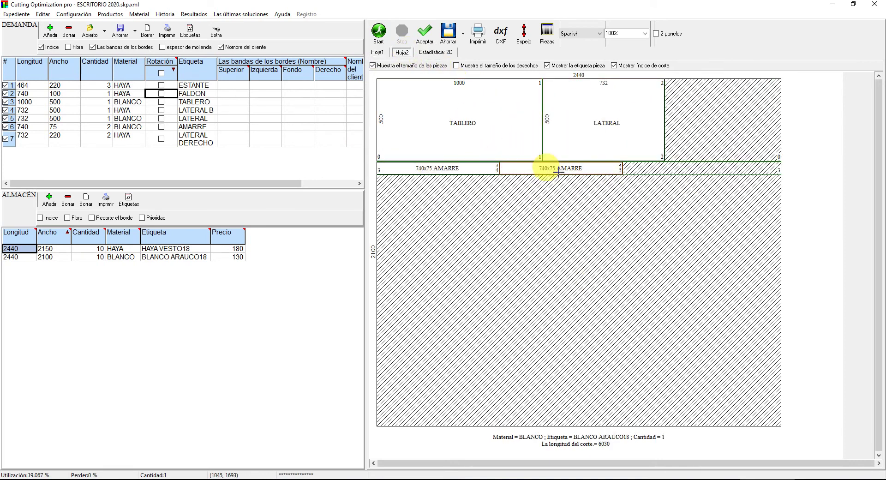
pyautogui.click(381, 55)
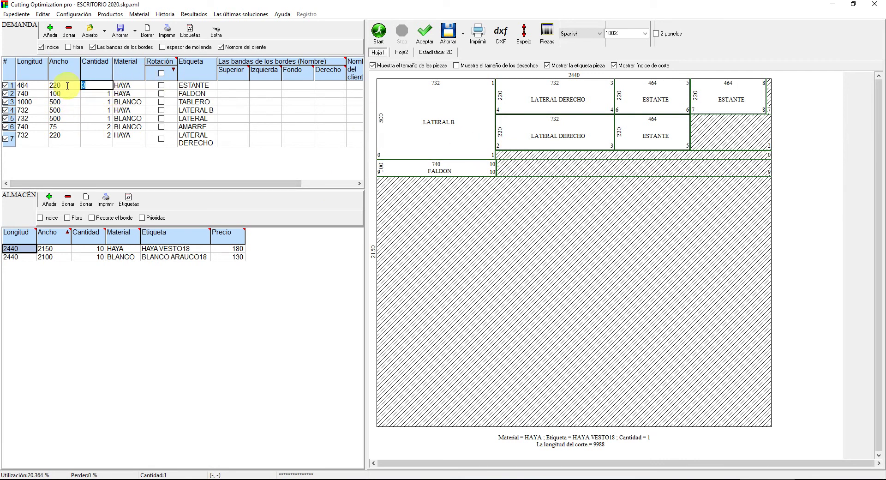
# Set the part quantities to 6, 2, 2, 2, 2, 4 and 4.
pyautogui.click(108, 92)
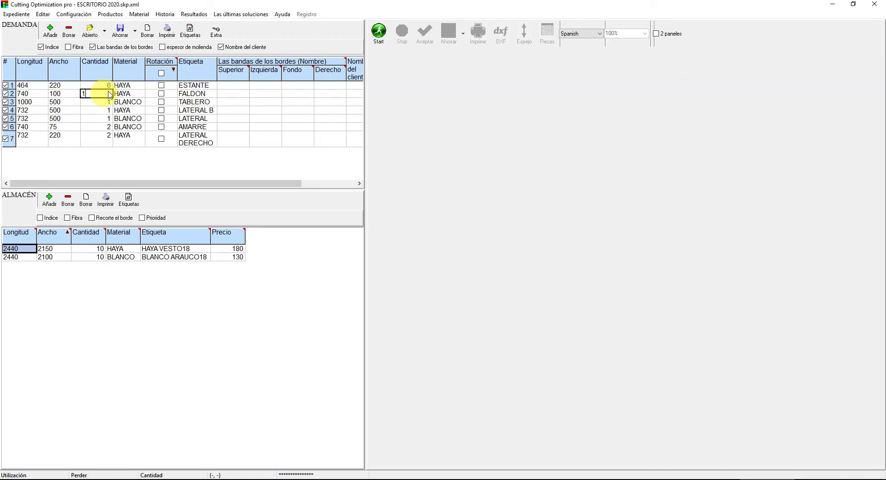
pyautogui.write('2')
pyautogui.click(105, 106)
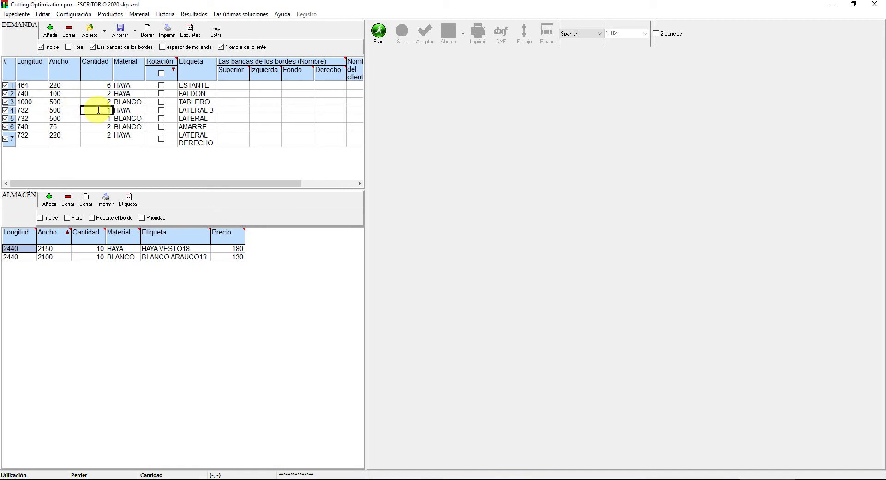
pyautogui.write('2')
pyautogui.click(109, 119)
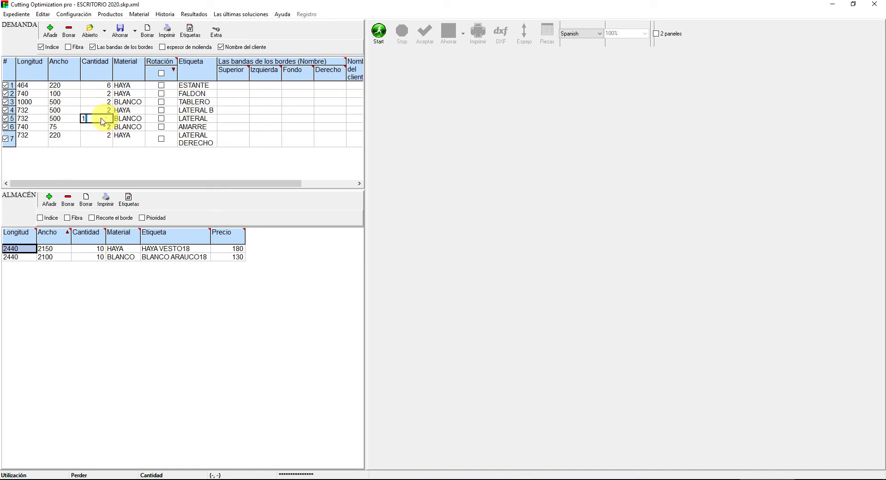
pyautogui.write('24')
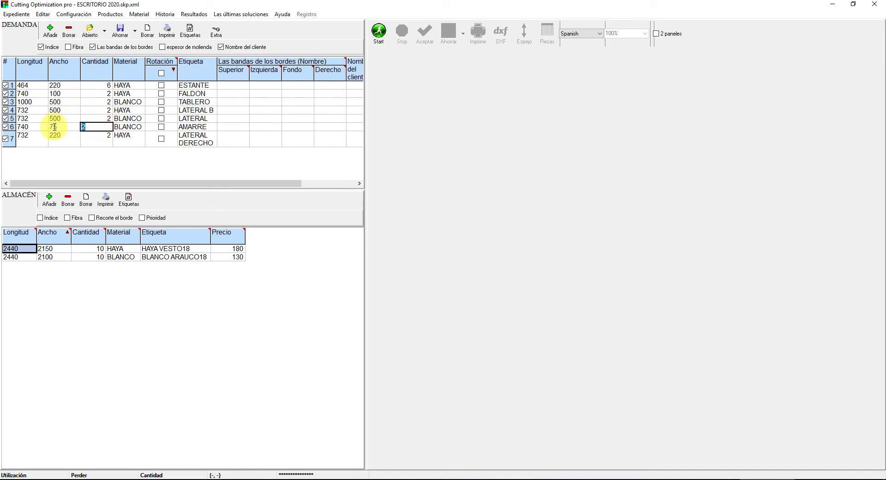
pyautogui.click(98, 140)
pyautogui.press('BackSpace')
pyautogui.write('4')
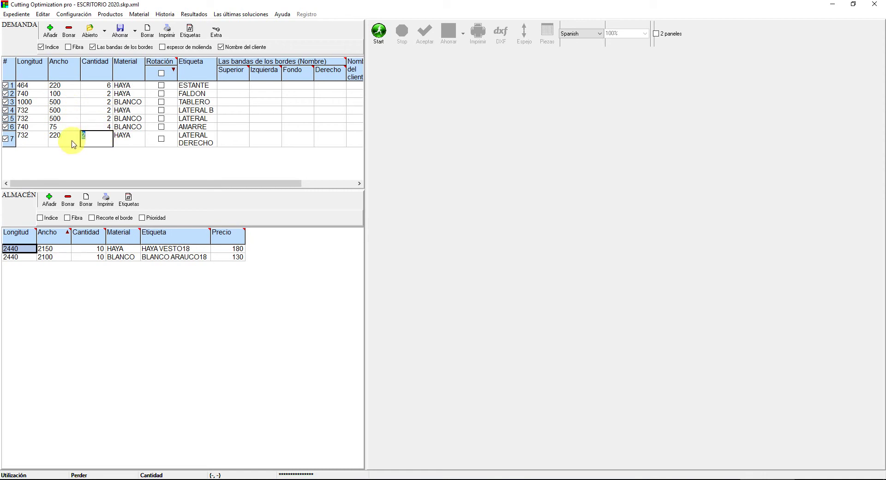
# Rerun the optimization and review the BLANCO and HAYA layouts (HAYA at 40.728%).
pyautogui.click(379, 32)
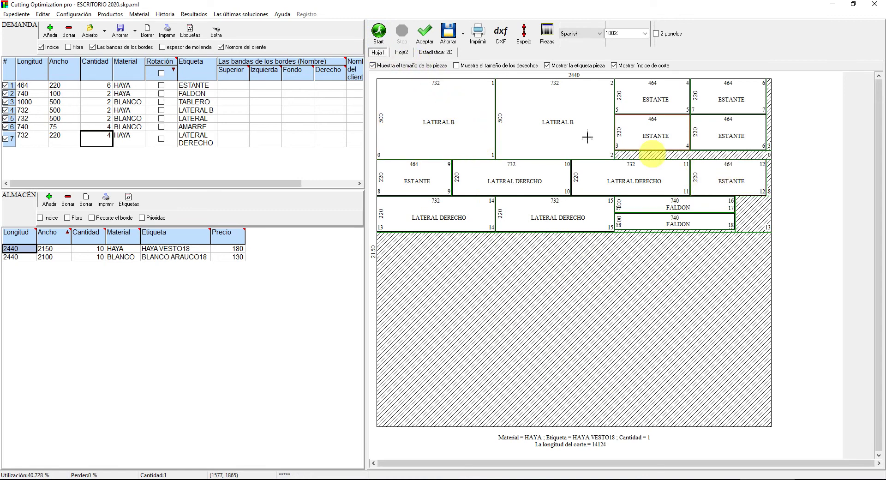
pyautogui.click(402, 51)
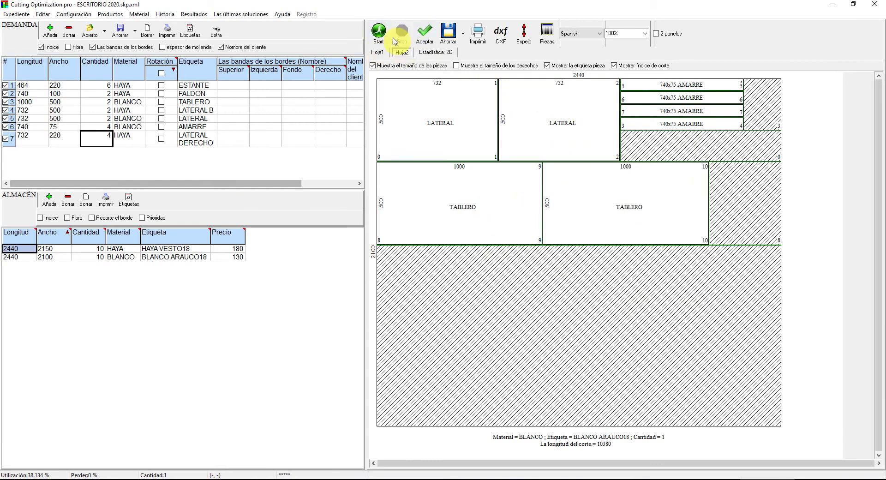
pyautogui.click(377, 51)
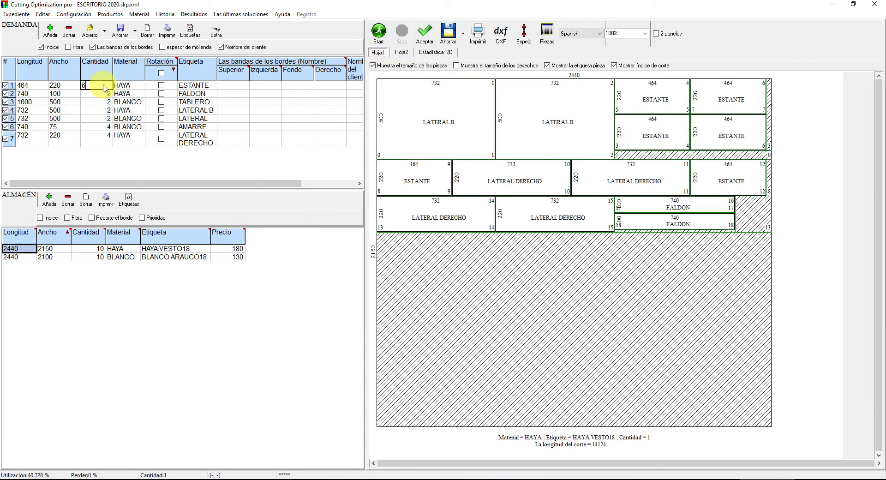
# Double the quantities again, including 12 ESTANTE, 4 LATERAL B and 8 LATERAL DERECHO.
pyautogui.write('12')
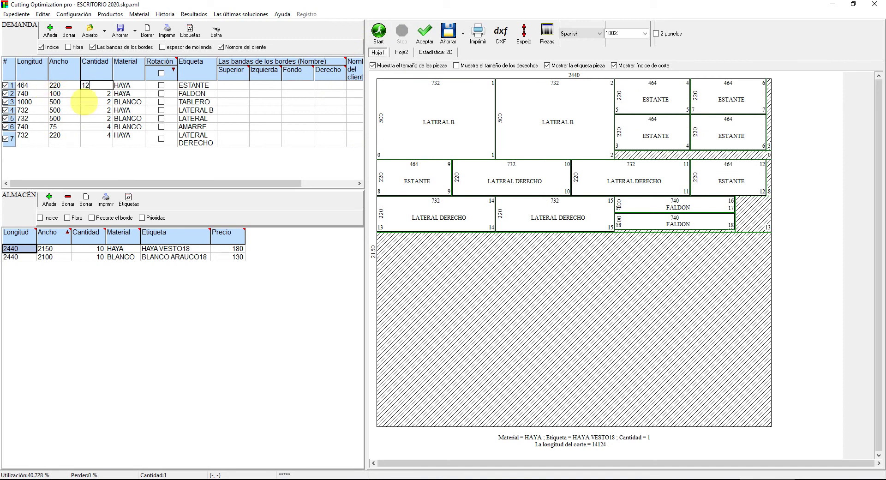
pyautogui.click(103, 92)
pyautogui.click(64, 95)
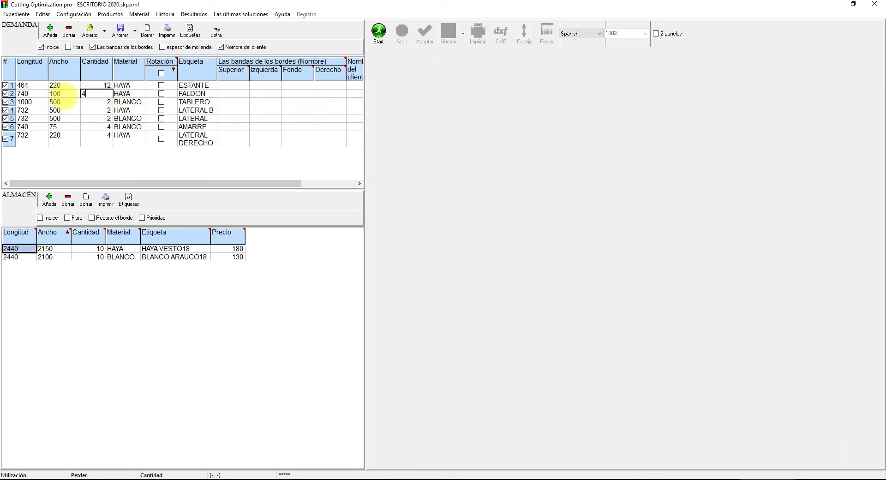
pyautogui.write('4')
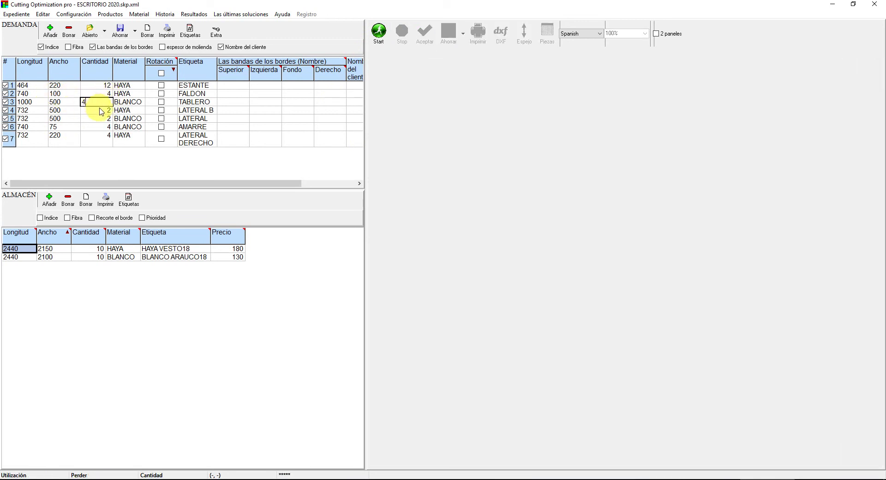
pyautogui.write('4')
pyautogui.click(102, 121)
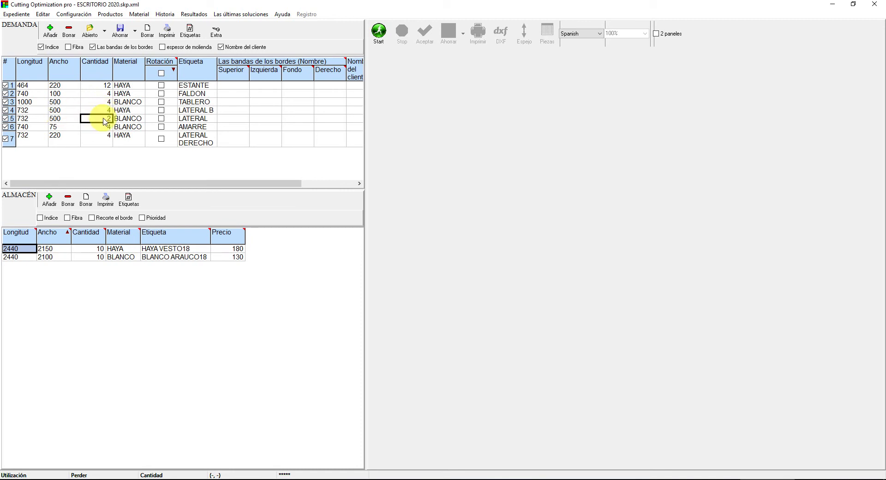
pyautogui.write('4')
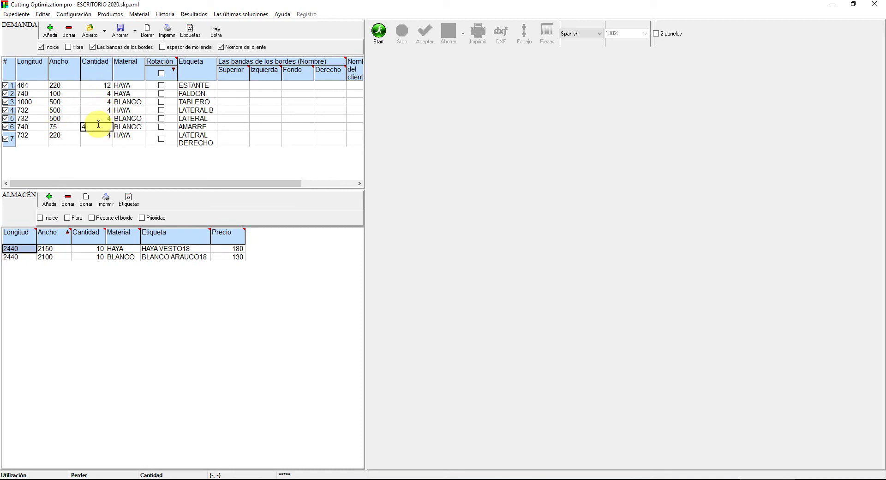
pyautogui.moveTo(99, 125)
pyautogui.mouseDown()
pyautogui.moveTo(69, 127)
pyautogui.moveTo(61, 138)
pyautogui.mouseUp()
pyautogui.write('8')
pyautogui.press('Return')
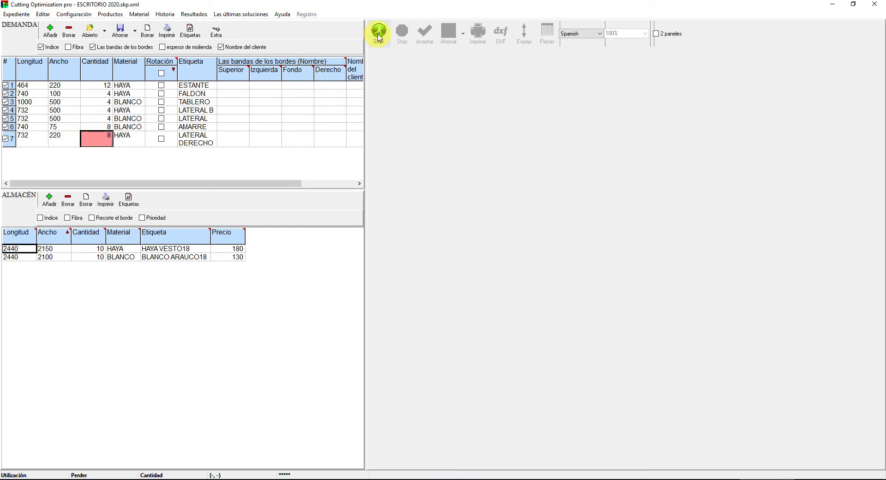
# Rerun the optimization and review the BLANCO and HAYA layouts (HAYA at 81.457%).
pyautogui.click(378, 34)
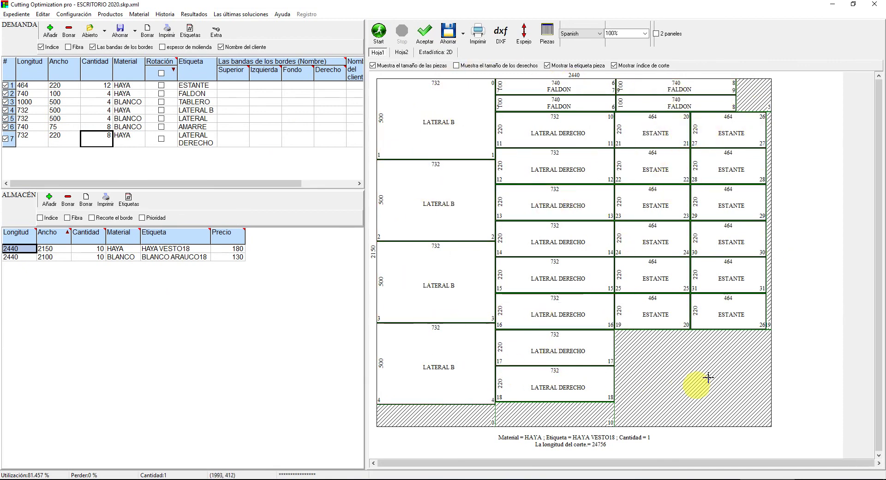
pyautogui.click(401, 53)
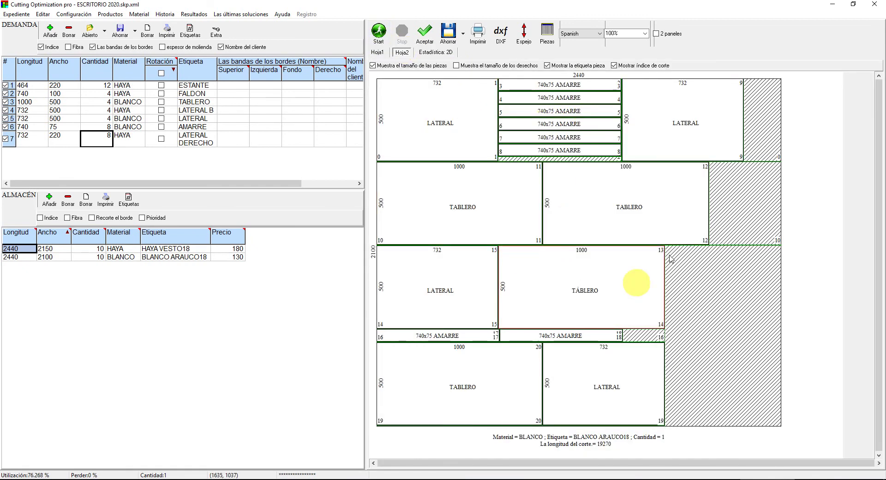
pyautogui.click(380, 53)
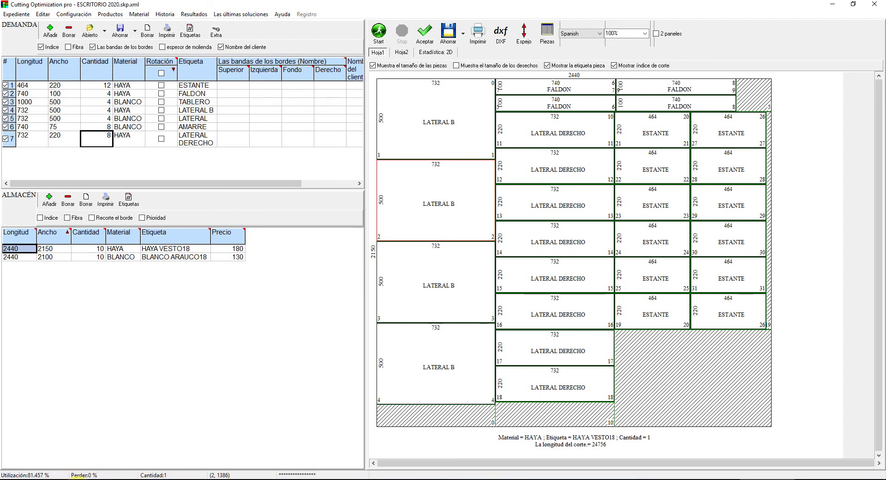
# Add the board prices 180 + 130 in Calculator to get 310.
pyautogui.moveTo(316, 95); pyautogui.dragTo(461, 110)
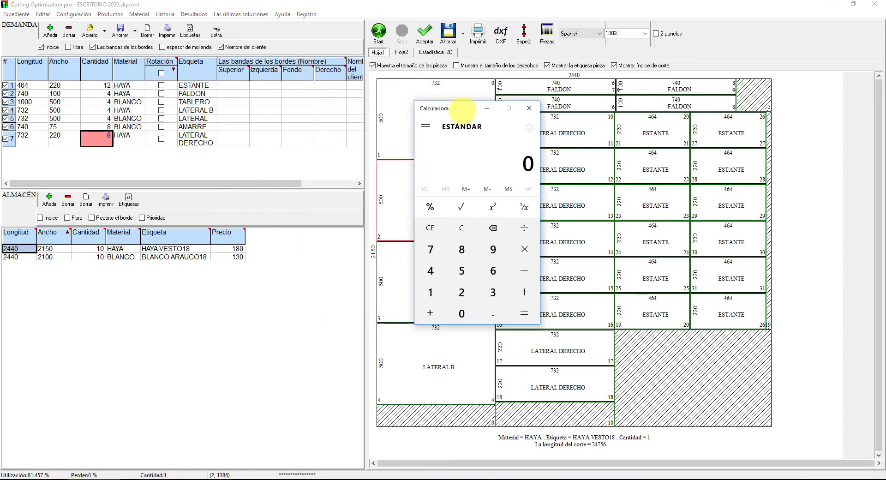
pyautogui.write('180 + 13')
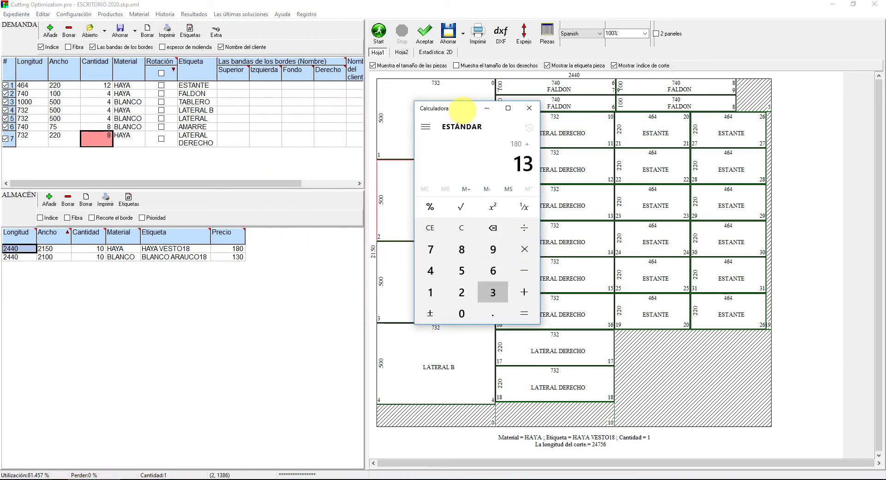
pyautogui.write('0')
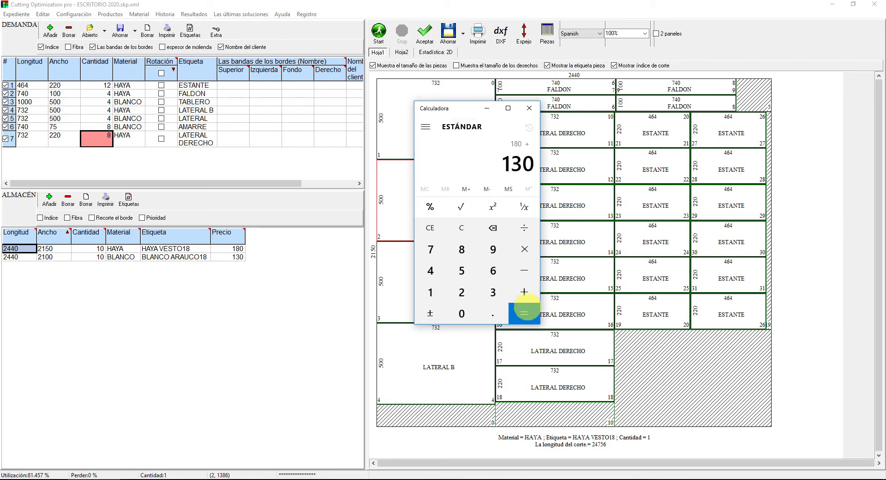
pyautogui.click(523, 314)
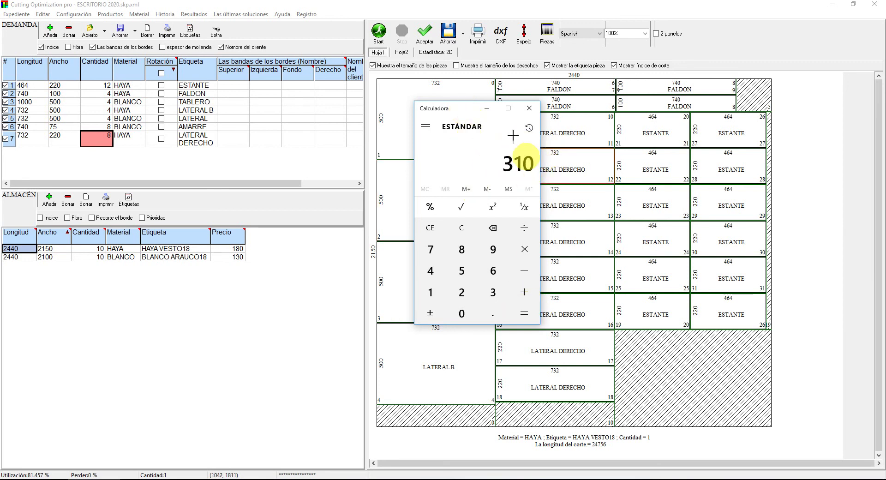
pyautogui.moveTo(466, 107)
pyautogui.mouseDown()
pyautogui.moveTo(354, 143)
pyautogui.moveTo(311, 178)
pyautogui.mouseUp()
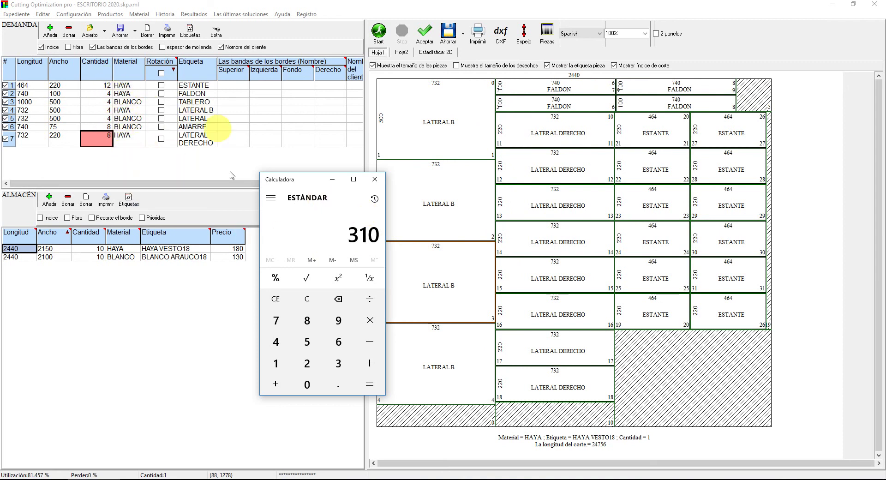
# Divide the 310 total by 4 to get 77.5.
pyautogui.click(369, 299)
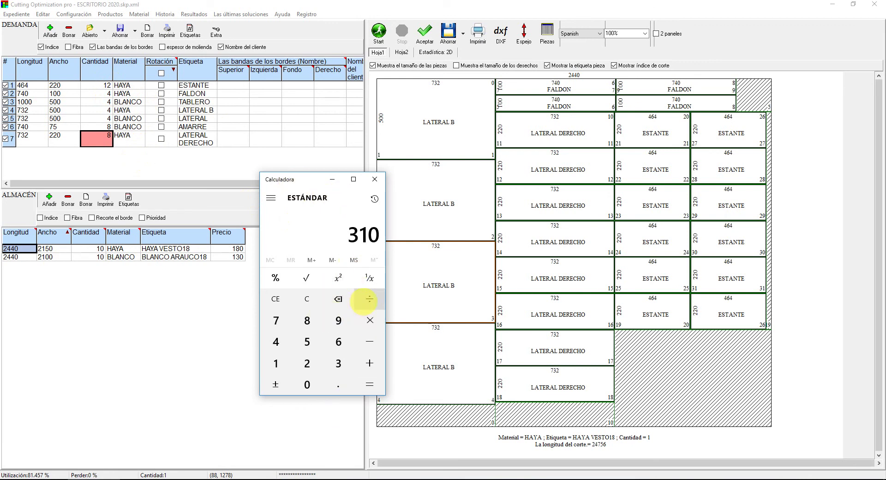
pyautogui.click(276, 341)
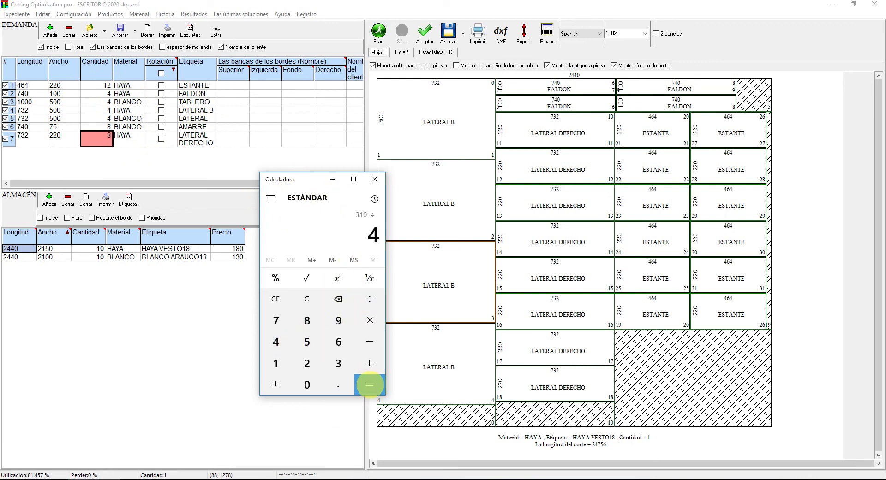
pyautogui.click(369, 385)
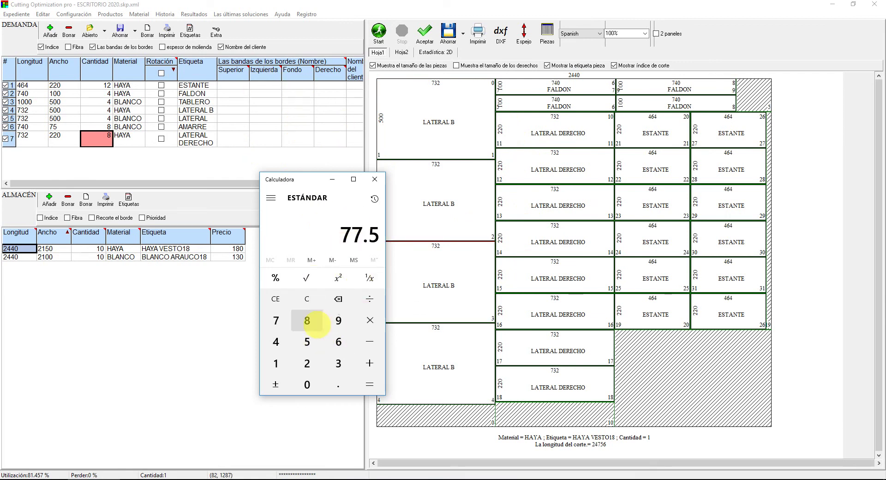
# Enter 85 in Calculator and bring up Google's soles-to-dollars converter.
pyautogui.click(307, 323)
pyautogui.click(307, 341)
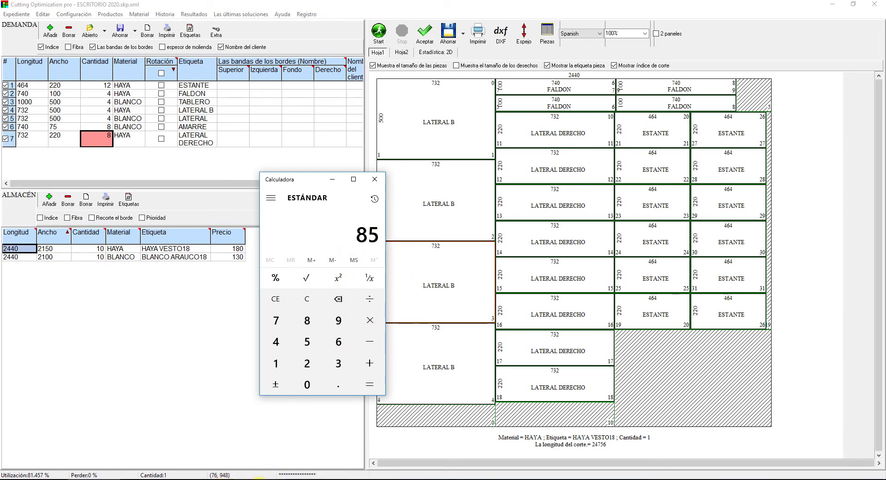
pyautogui.click(258, 478)
pyautogui.click(268, 7)
# Convert 85 soles in Google's converter, getting 25.09 US dollars.
pyautogui.scroll(3, 184, 115)
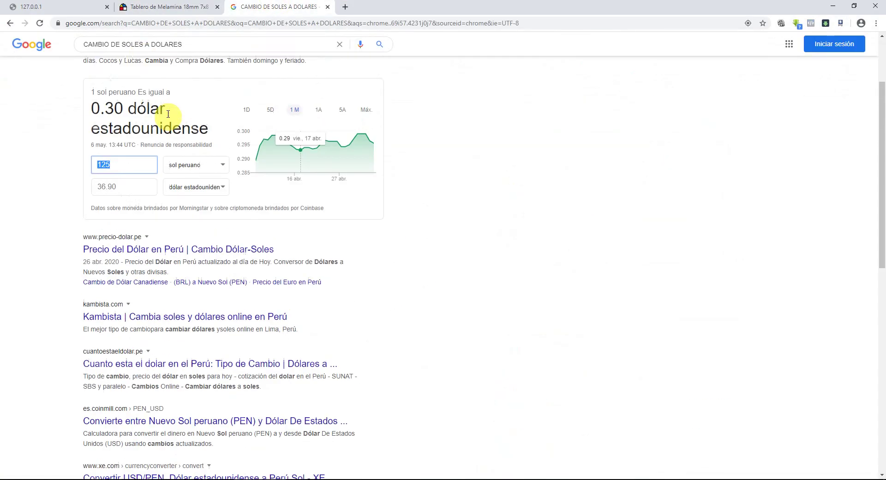
pyautogui.scroll(3, 114, 185)
pyautogui.click(124, 263)
pyautogui.write('85')
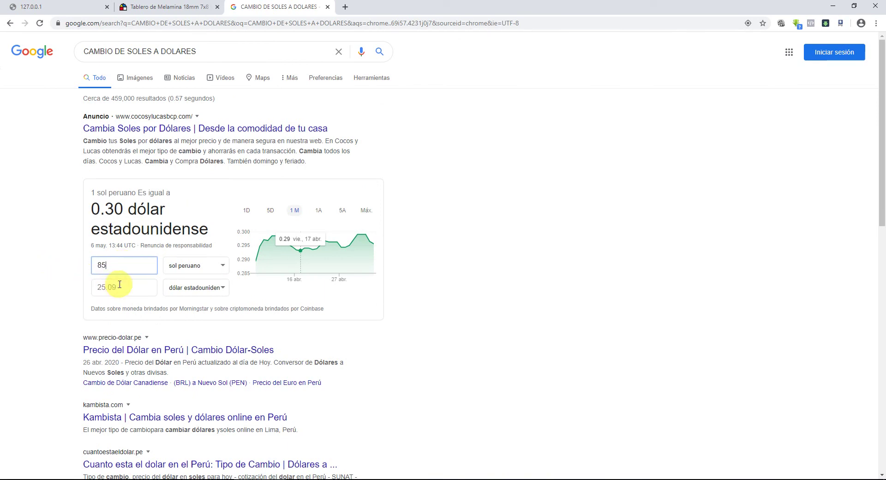
pyautogui.moveTo(101, 287); pyautogui.dragTo(120, 280)
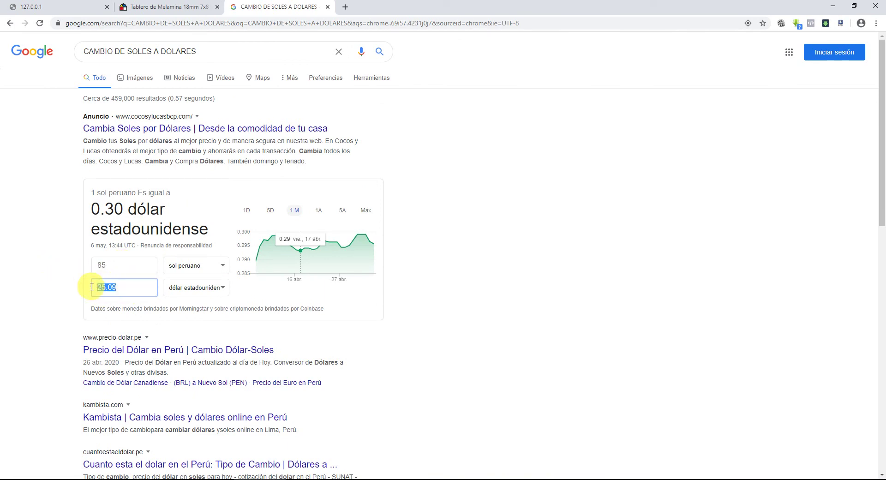
pyautogui.doubleClick(132, 286)
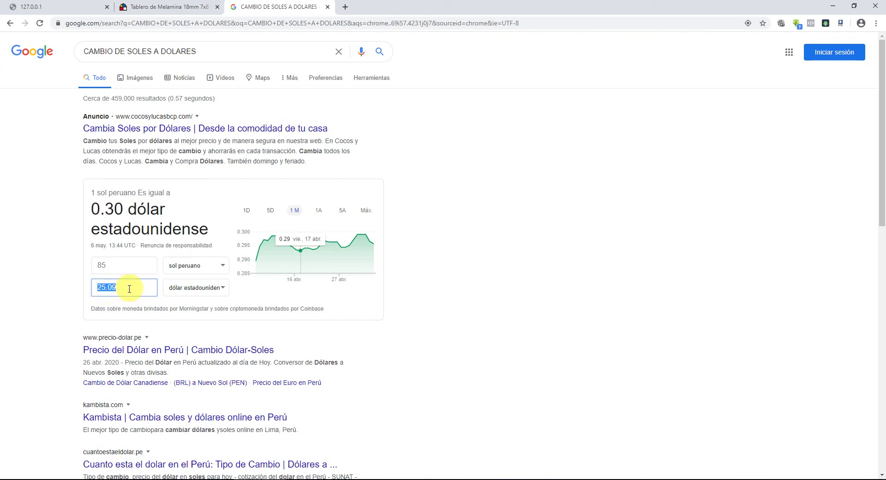
pyautogui.doubleClick(120, 288)
# Convert 150 soles to dollars, getting 44.28 US dollars.
pyautogui.doubleClick(113, 266)
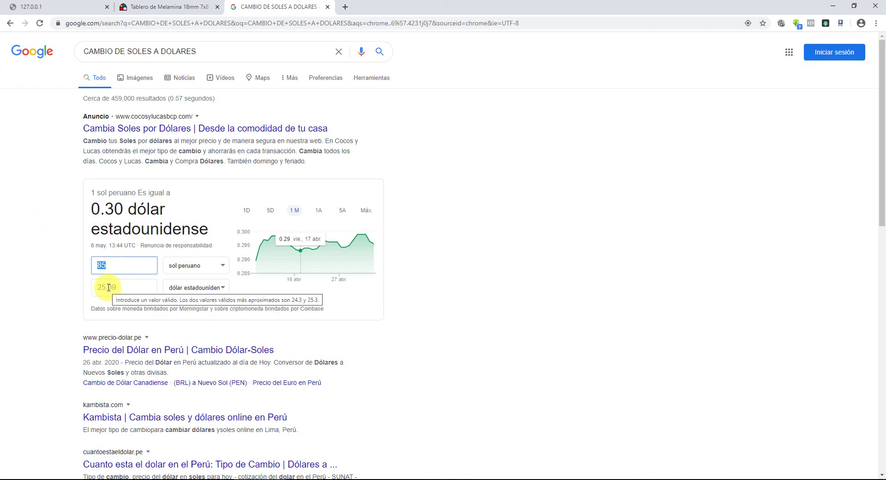
pyautogui.write('150')
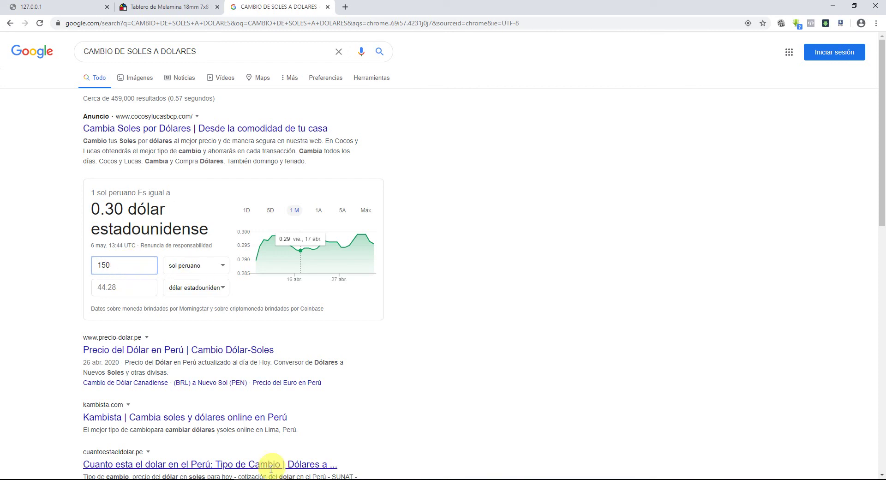
pyautogui.click(92, 479)
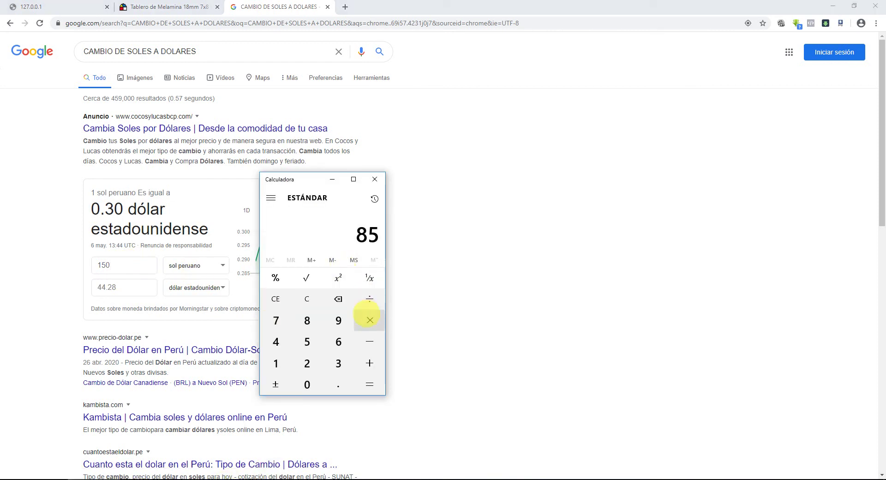
# Compute 85 − 150 = -65, then return to the HAYA layout at 81.457%.
pyautogui.click(369, 341)
pyautogui.click(275, 363)
pyautogui.click(306, 341)
pyautogui.click(307, 379)
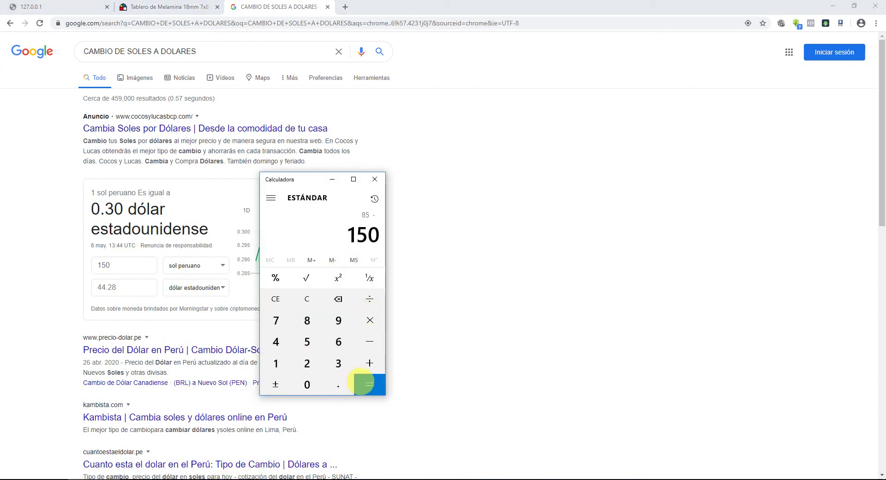
pyautogui.click(369, 384)
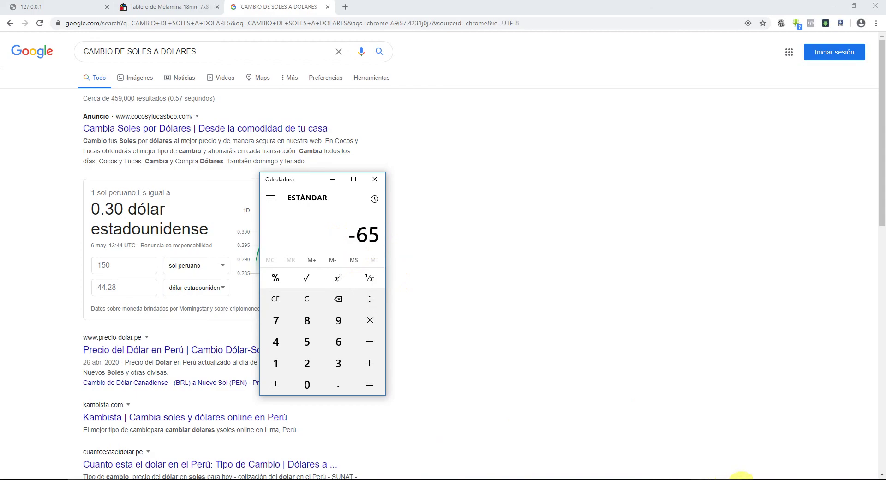
pyautogui.click(761, 477)
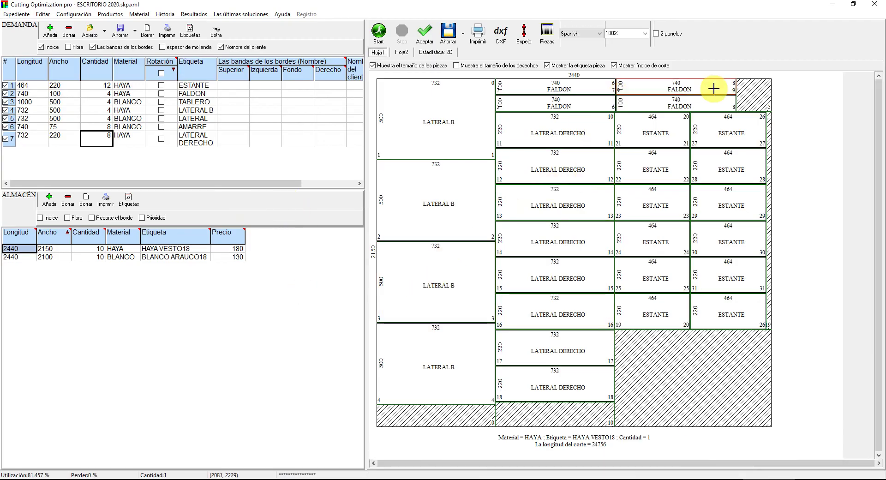